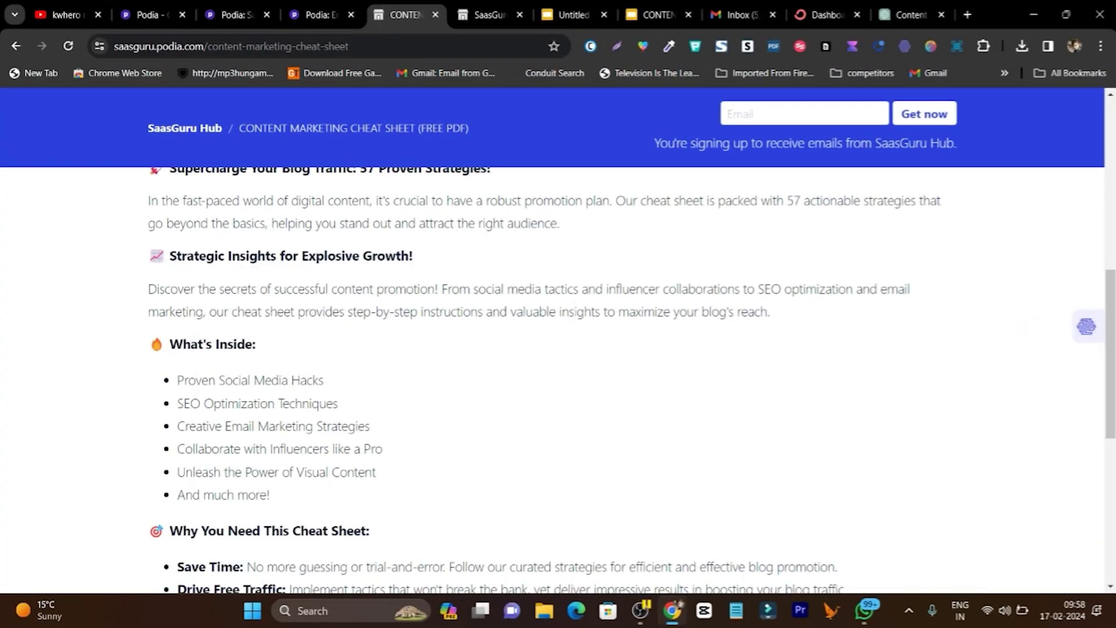
Step: Skim the Podia cheat sheet sales page, then bring up the CONTENT MARKETING CHEAT SHEET slide deck
scroll(580, 324, "down", 5)
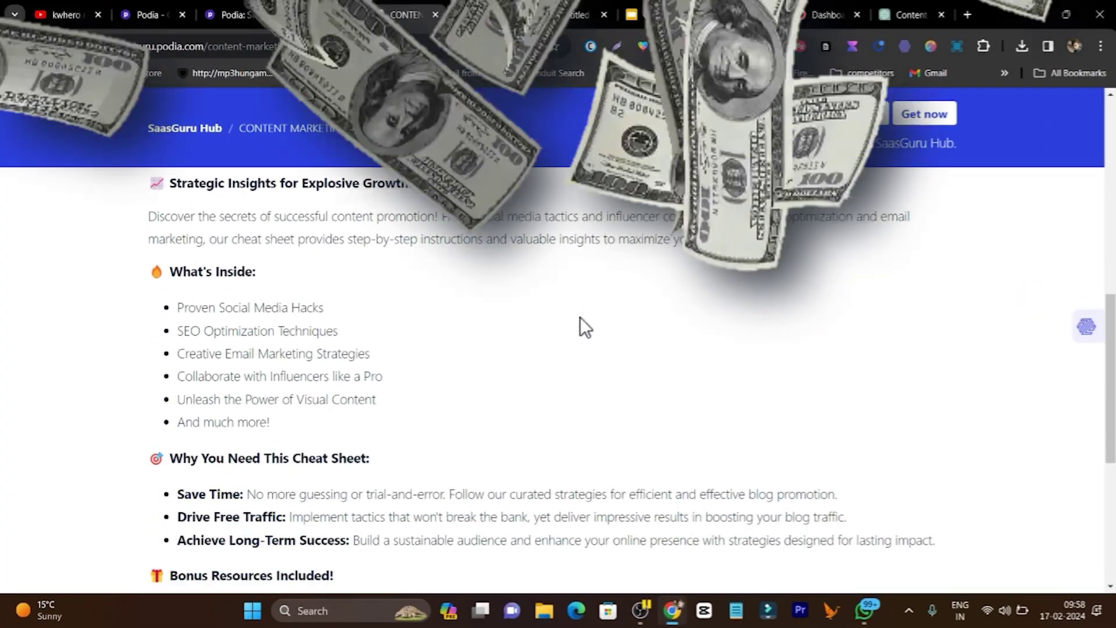
scroll(520, 372, "up", 12)
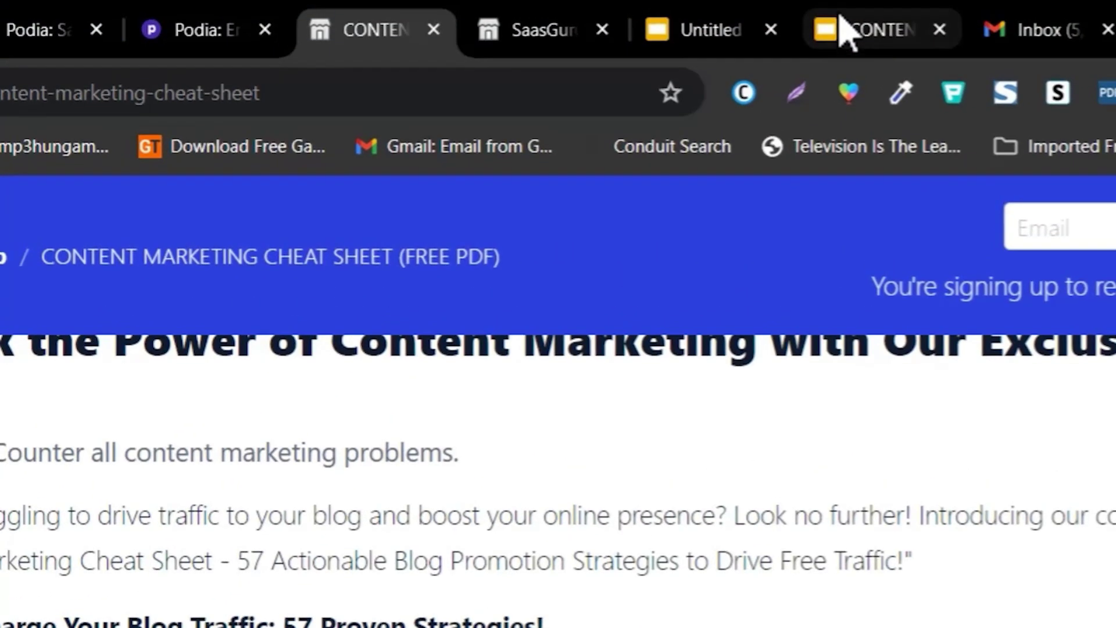
left_click(843, 5)
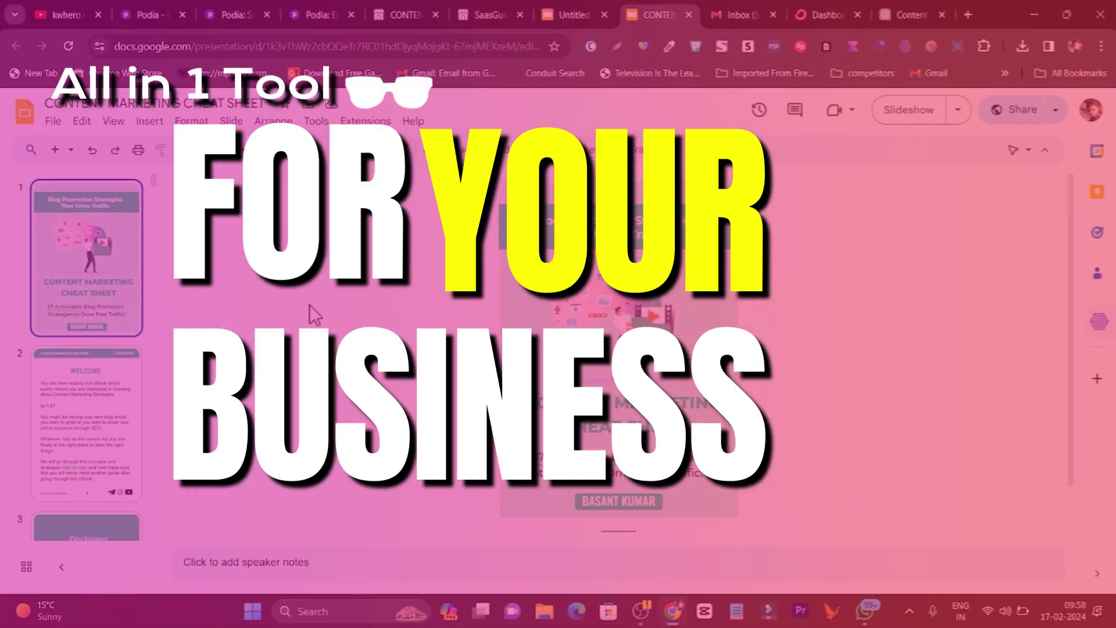
scroll(305, 313, "down", 1)
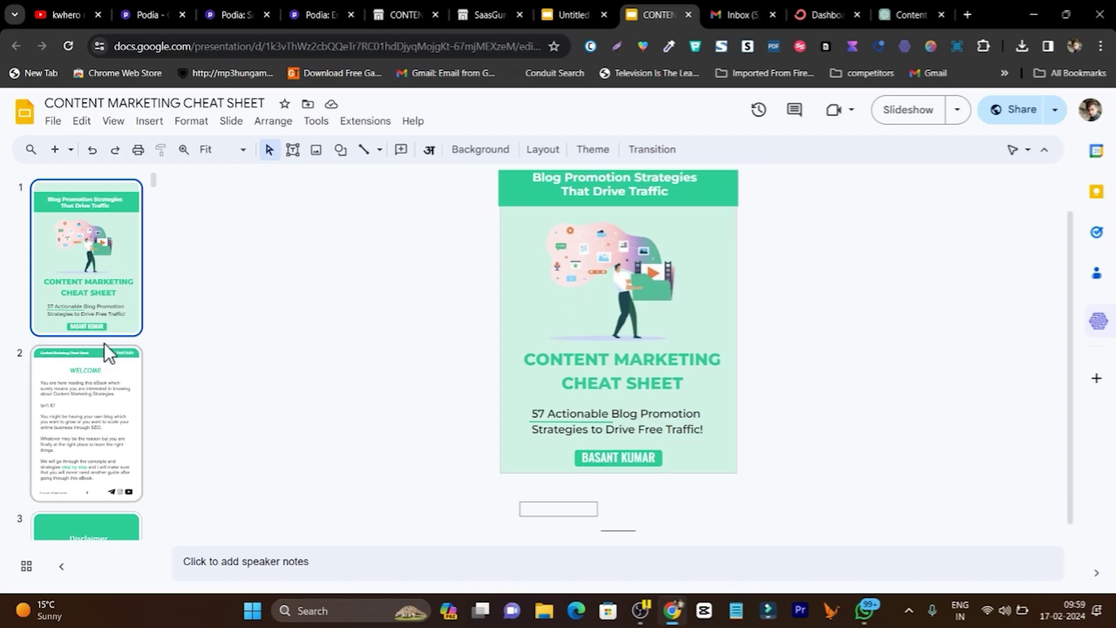
scroll(102, 349, "down", 3)
scroll(100, 352, "down", 5)
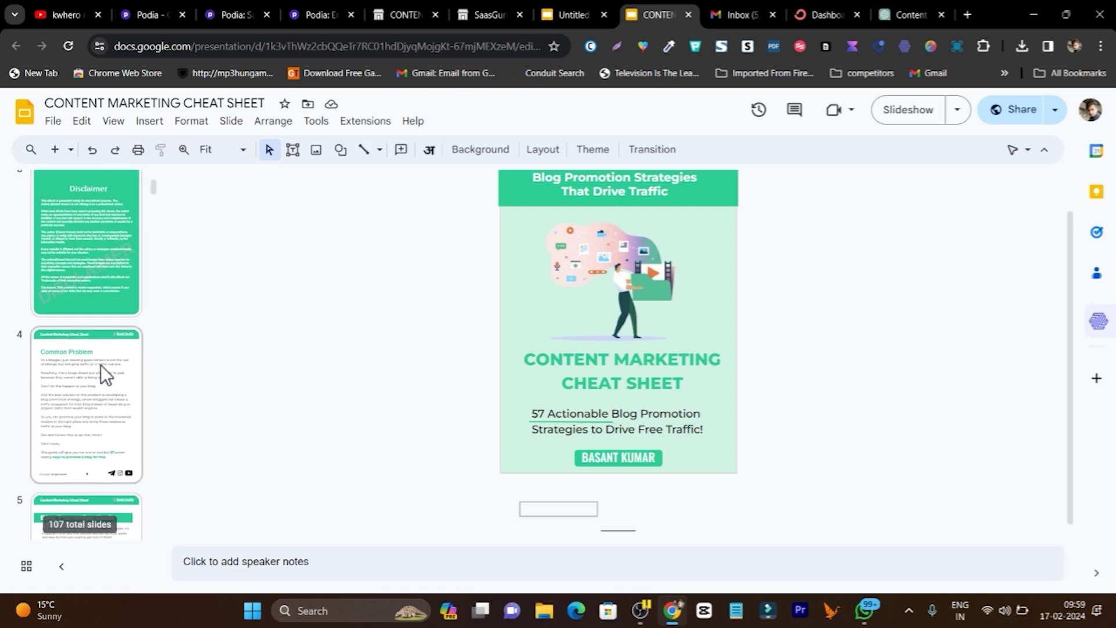
scroll(100, 368, "up", 5)
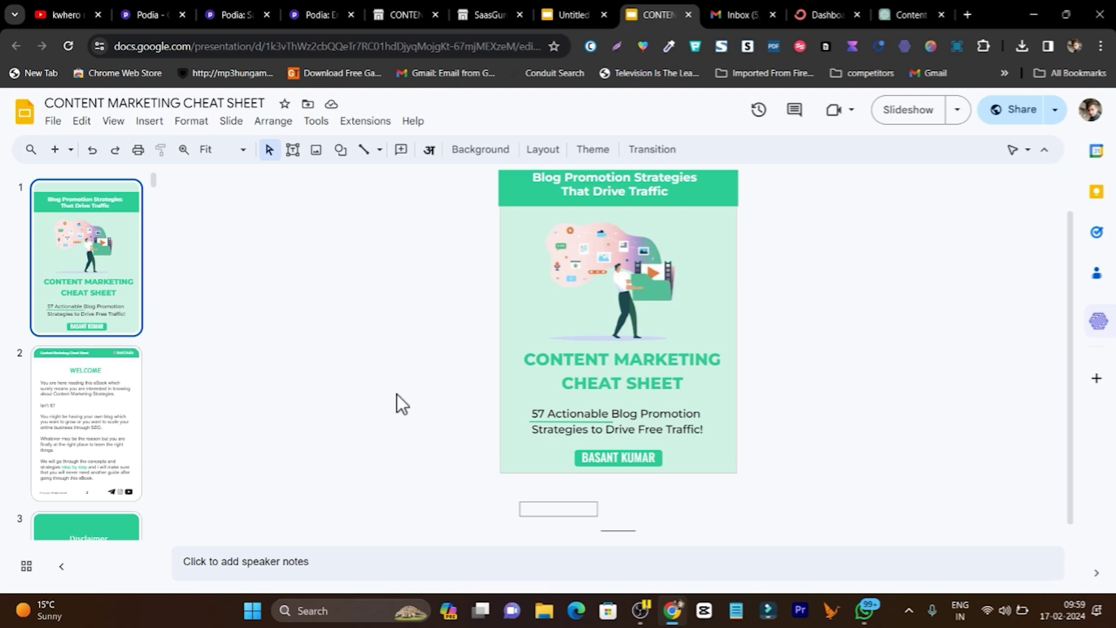
Step: Revisit the cheat sheet sales page, then scroll the SaasGuru site page promoting the Content Marketing Cheat Sheet
left_click(408, 18)
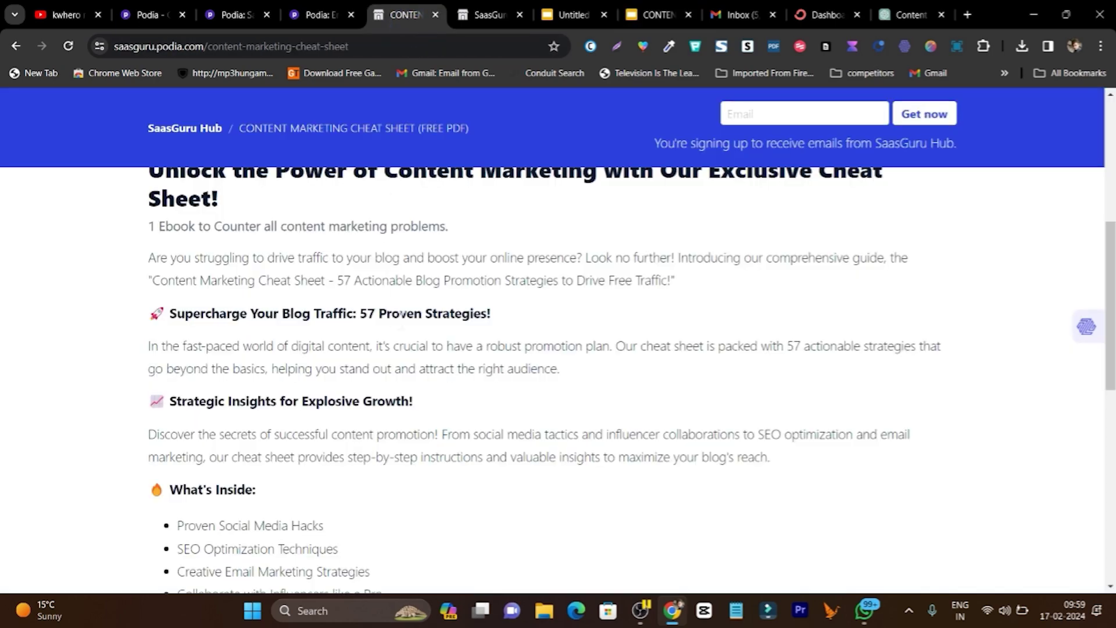
scroll(477, 346, "up", 7)
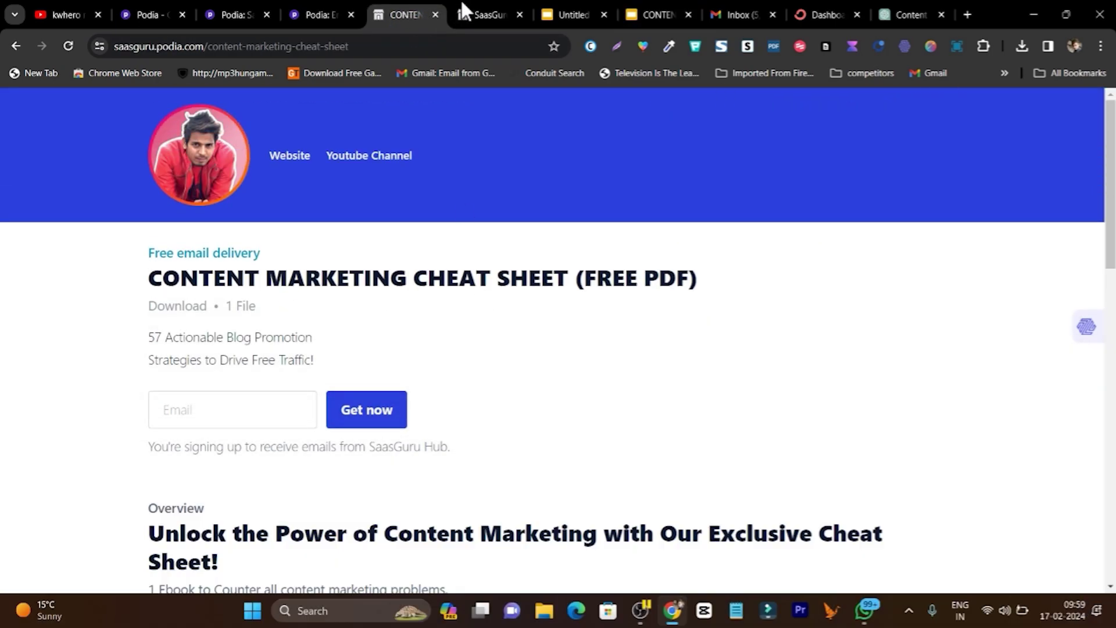
left_click(463, 3)
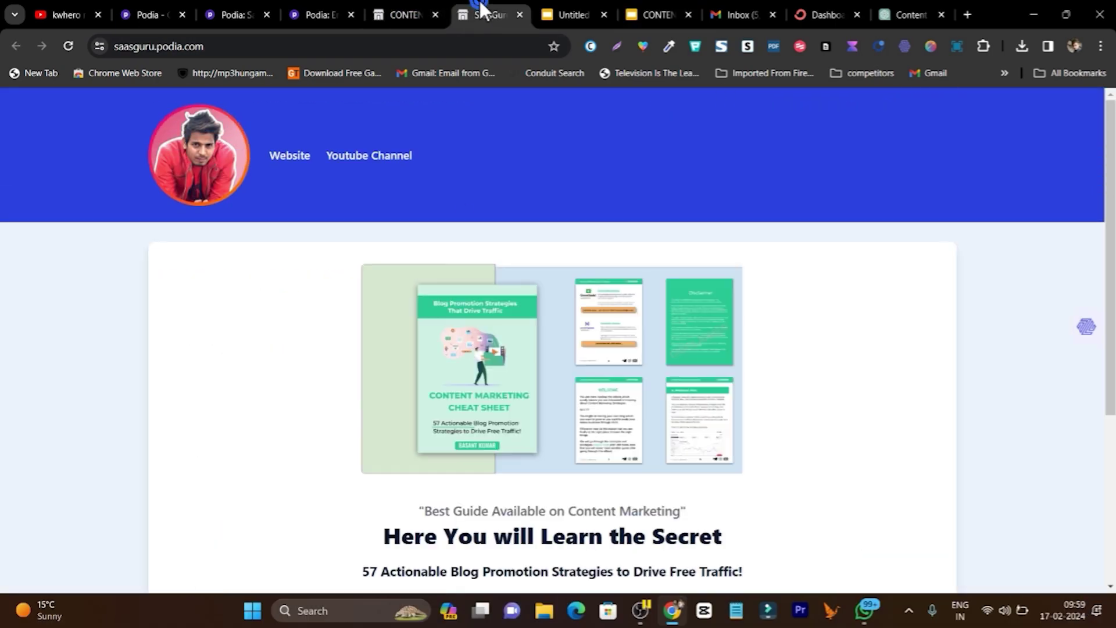
scroll(397, 372, "down", 4)
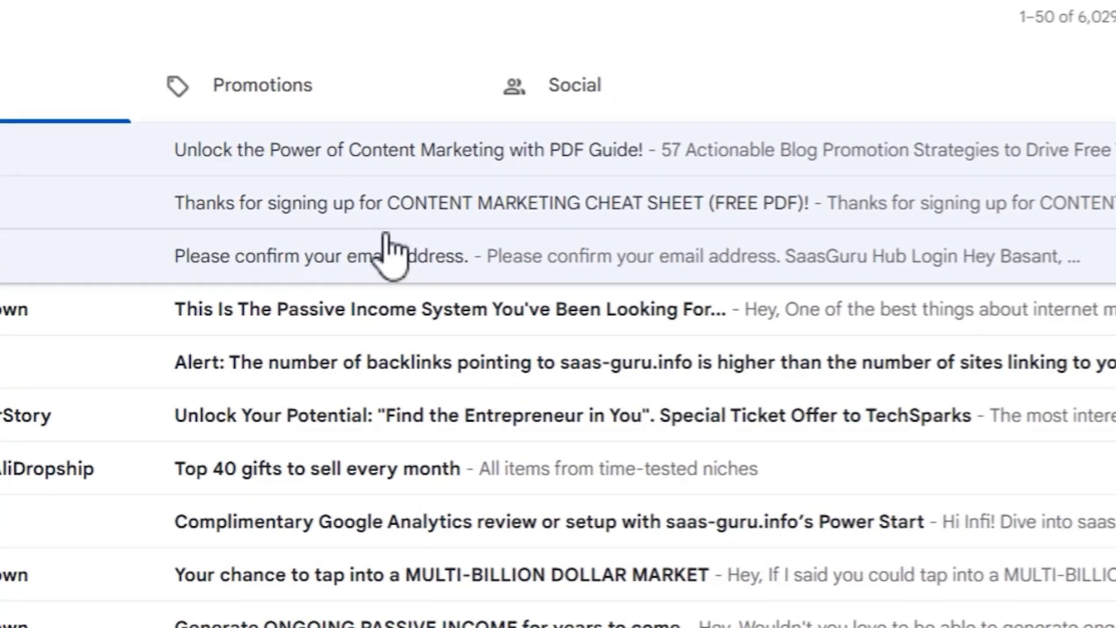
Step: Read the 'Unlock the Power of Content Marketing with PDF Guide!' email down to its Download Here link
left_click(355, 158)
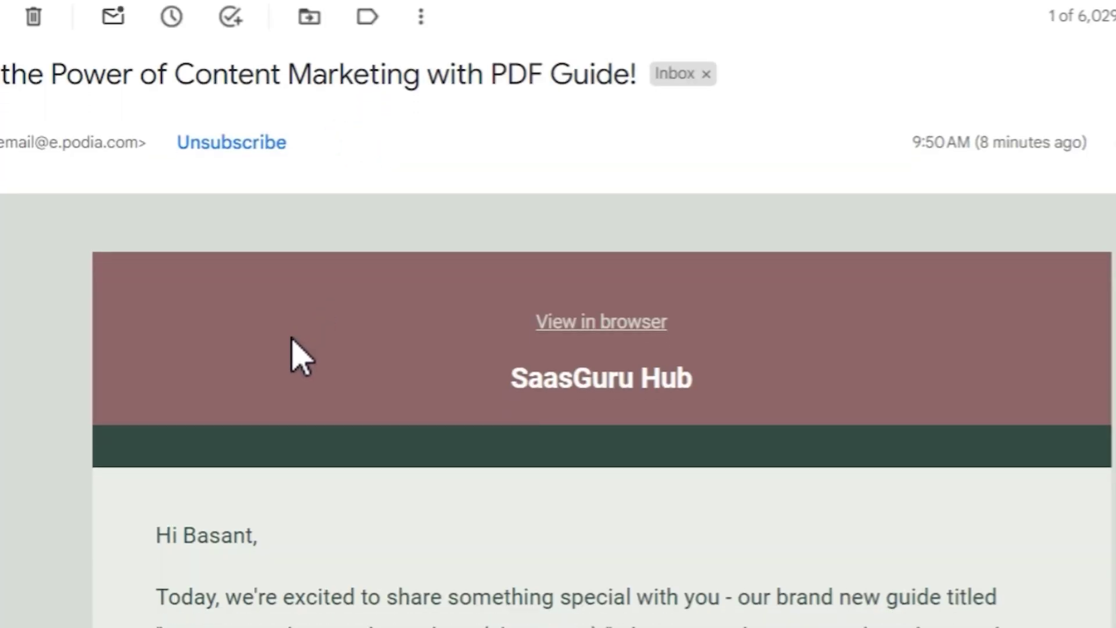
scroll(348, 366, "down", 6)
scroll(400, 381, "down", 15)
scroll(456, 479, "up", 14)
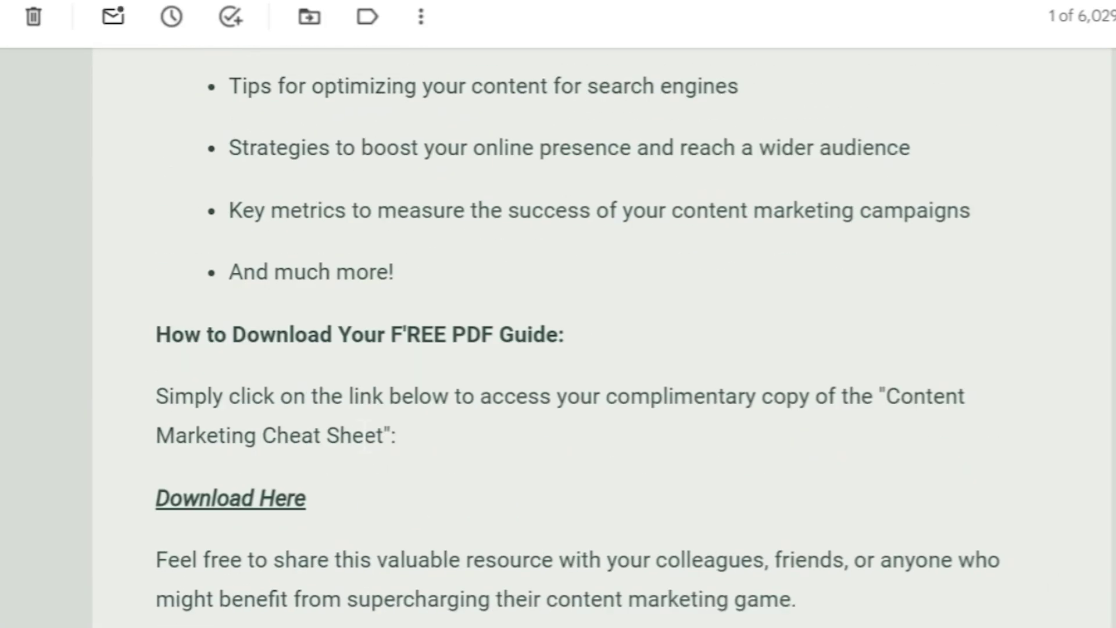
scroll(363, 452, "up", 8)
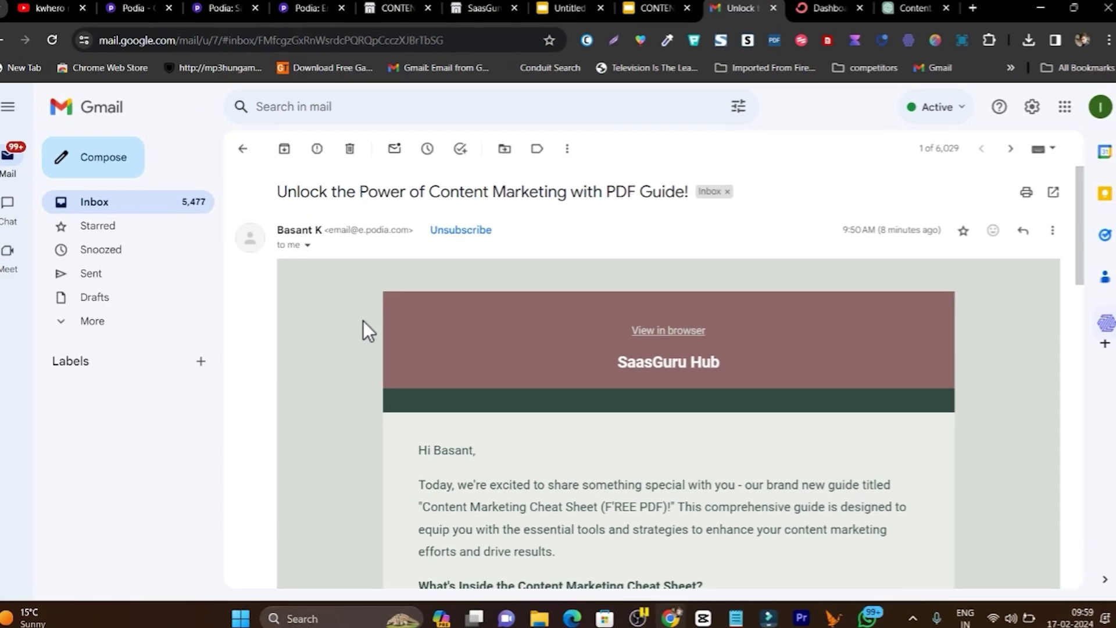
left_click(255, 10)
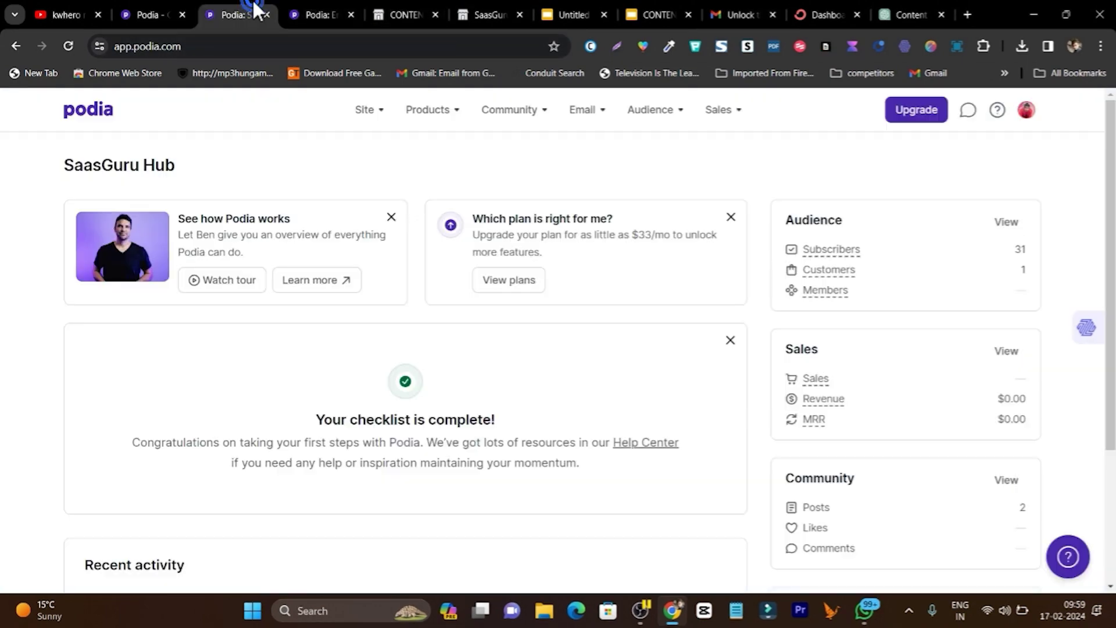
left_click(286, 7)
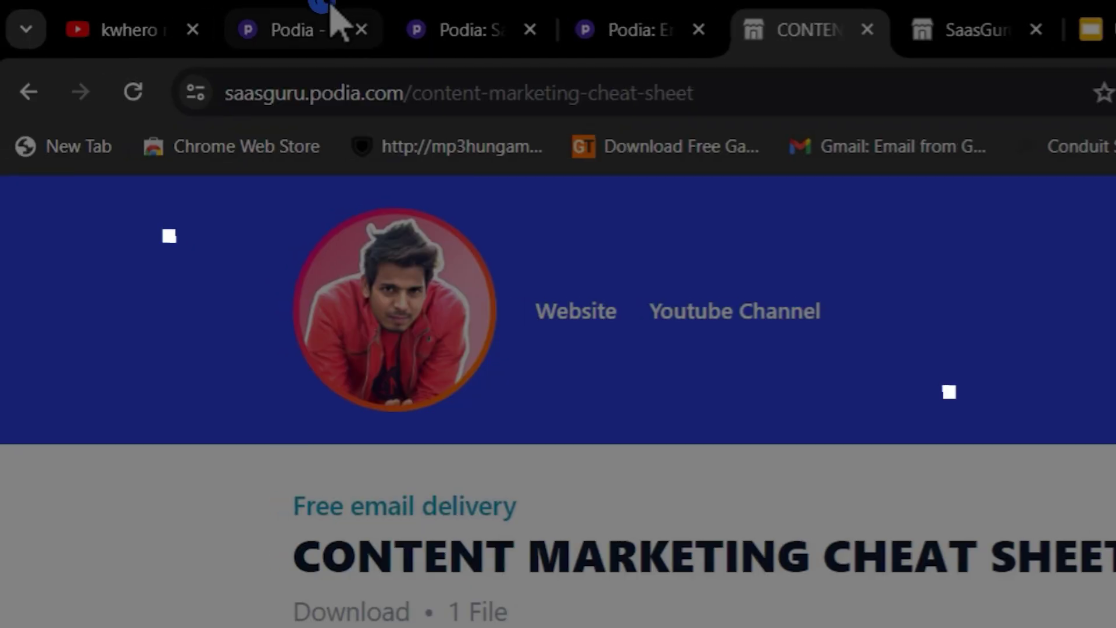
left_click(332, 7)
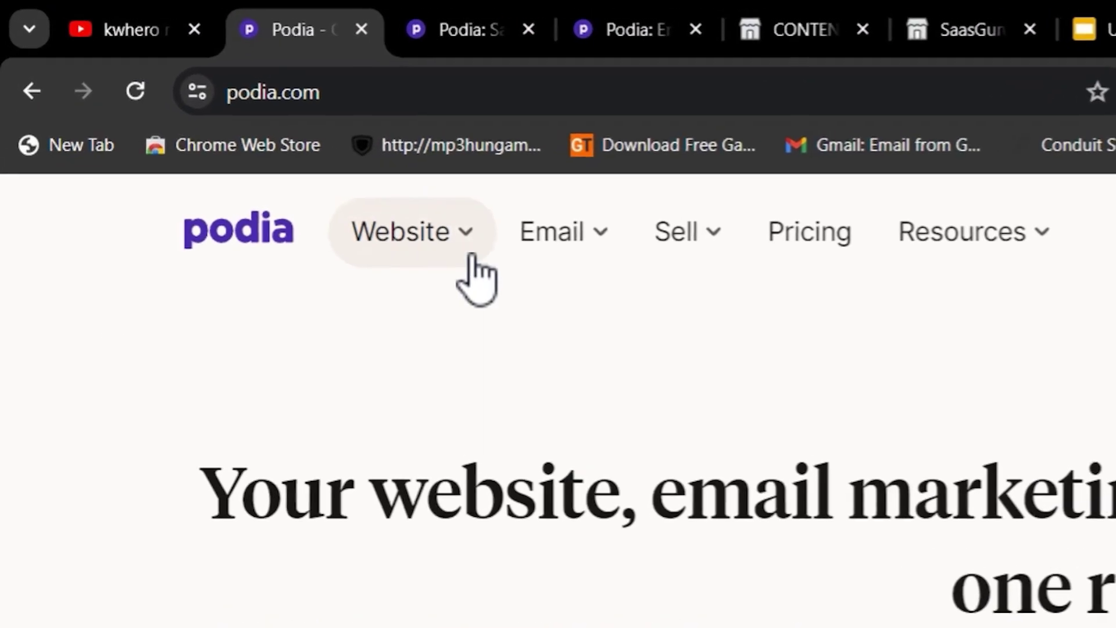
left_click(477, 248)
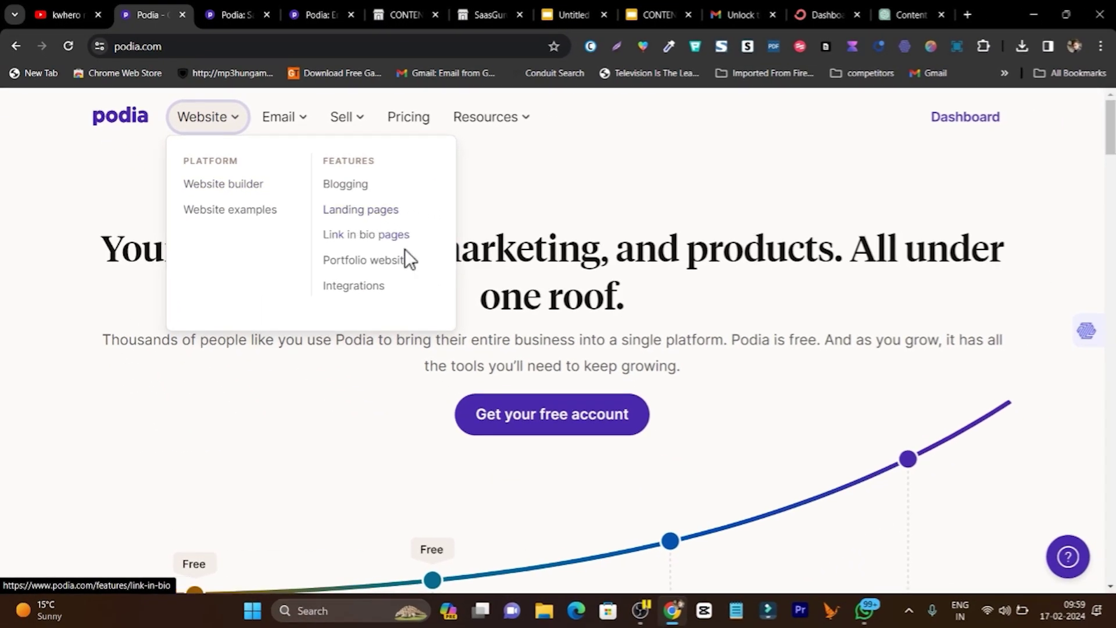
left_click(298, 125)
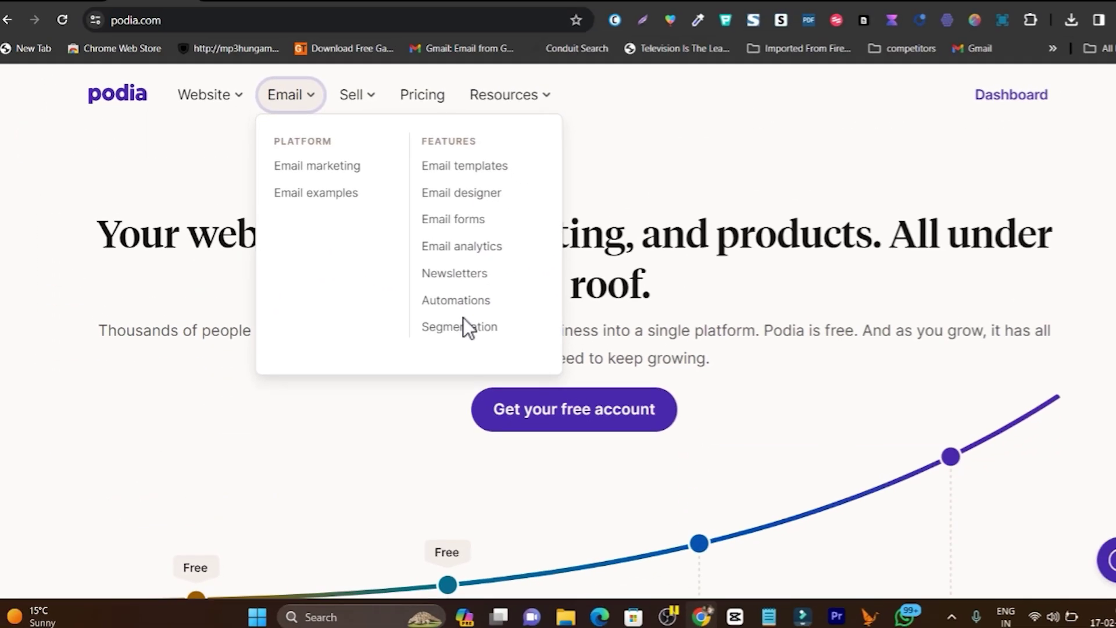
left_click(371, 97)
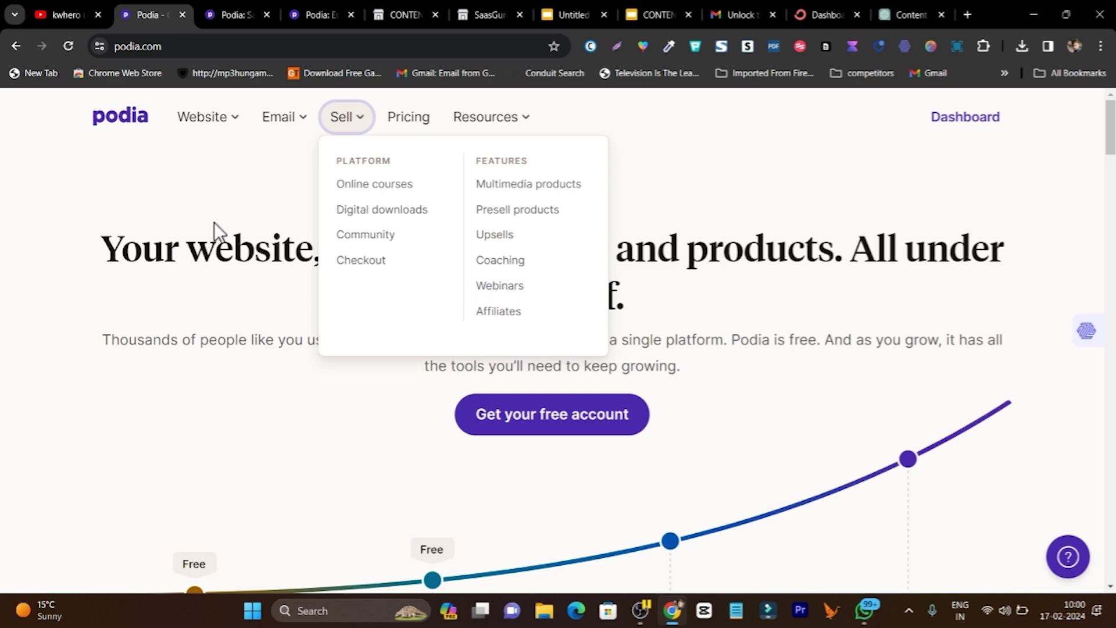
left_click(224, 17)
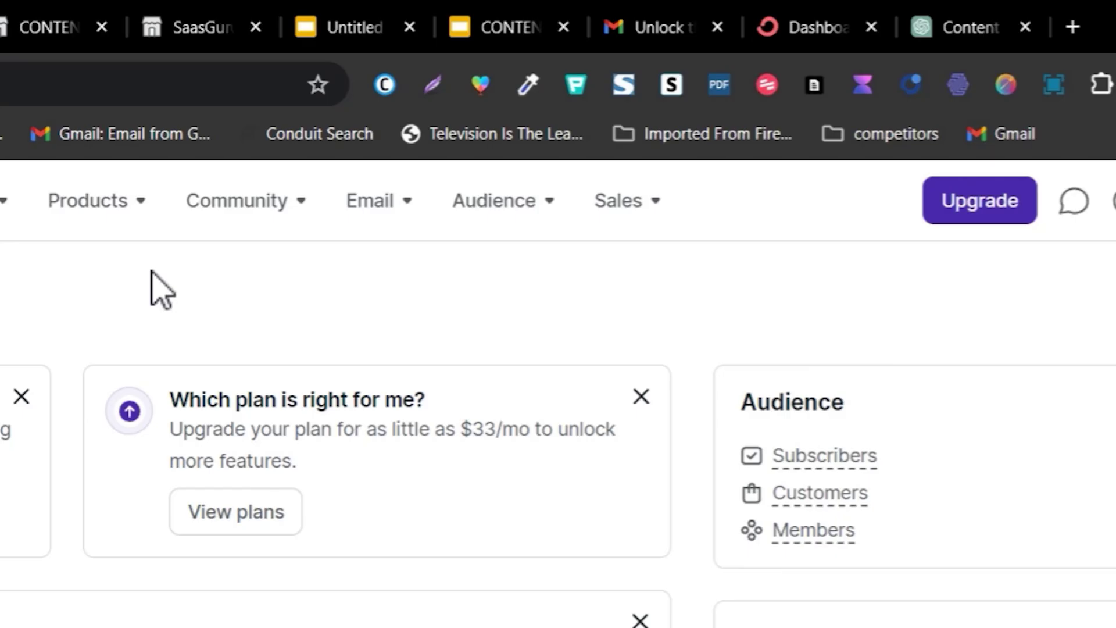
Step: Show the Email broadcast and campaign options, then cycle through the sales page, ConvertKit, Gmail and Slides tabs
left_click(288, 280)
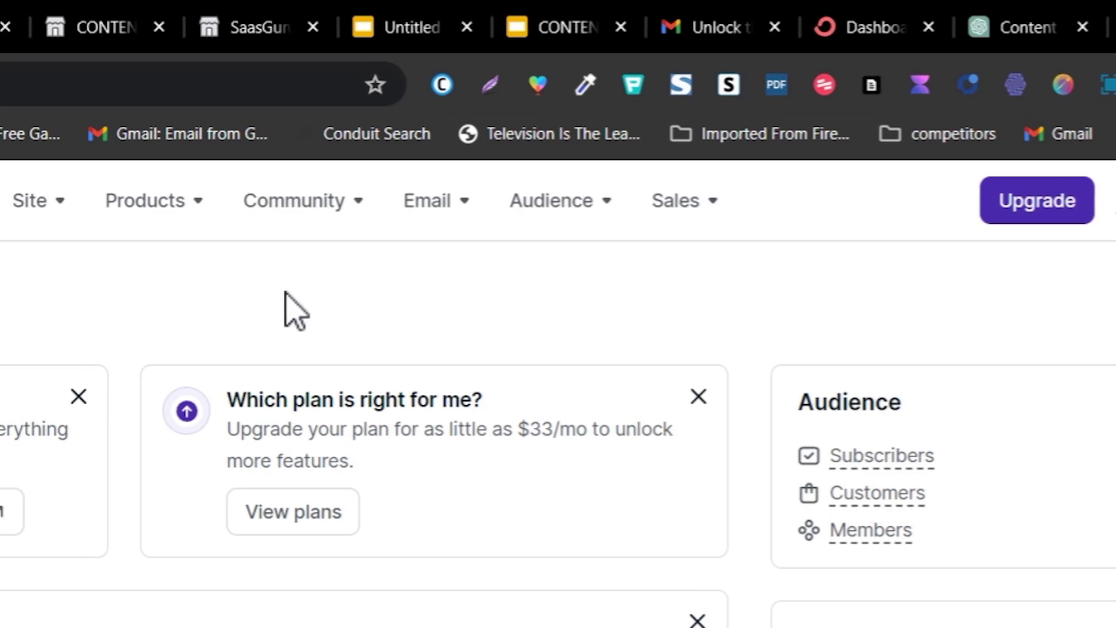
left_click(295, 210)
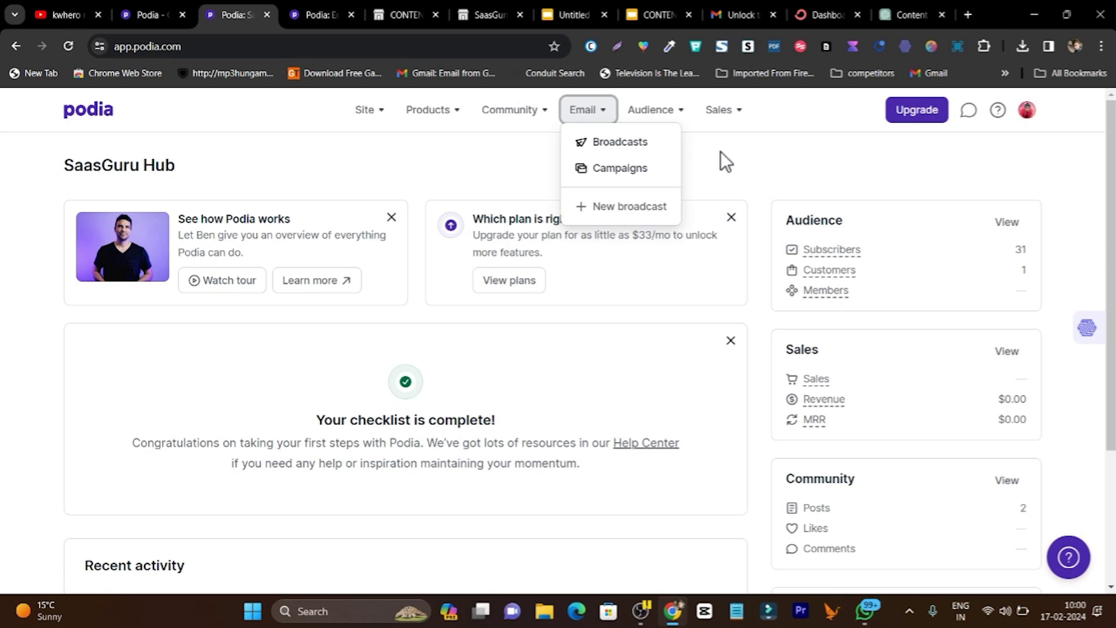
left_click(415, 12)
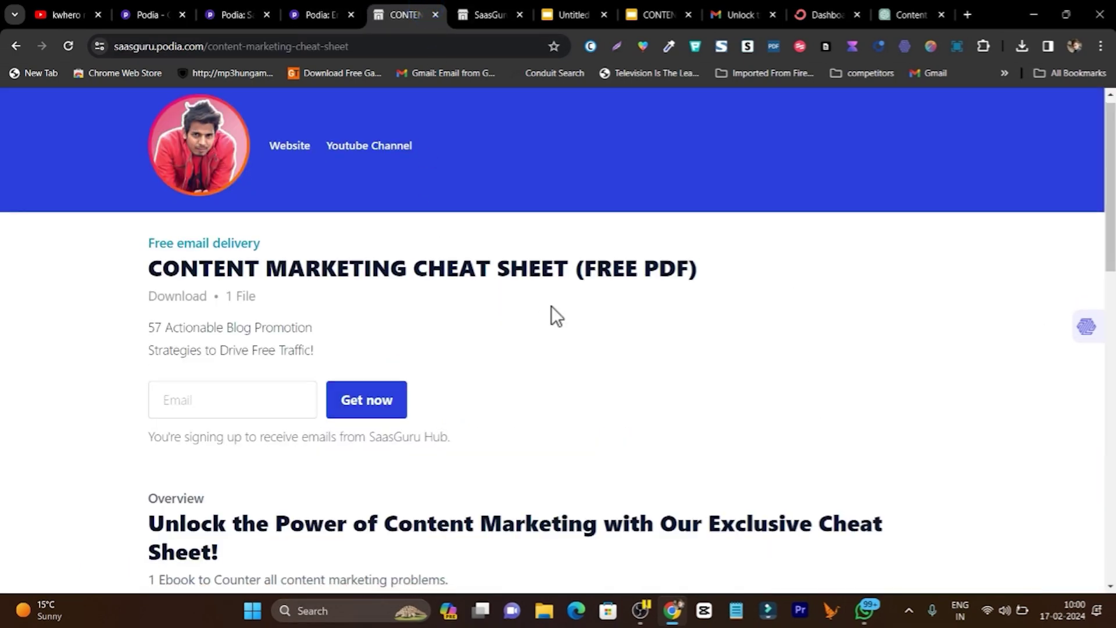
left_click(814, 6)
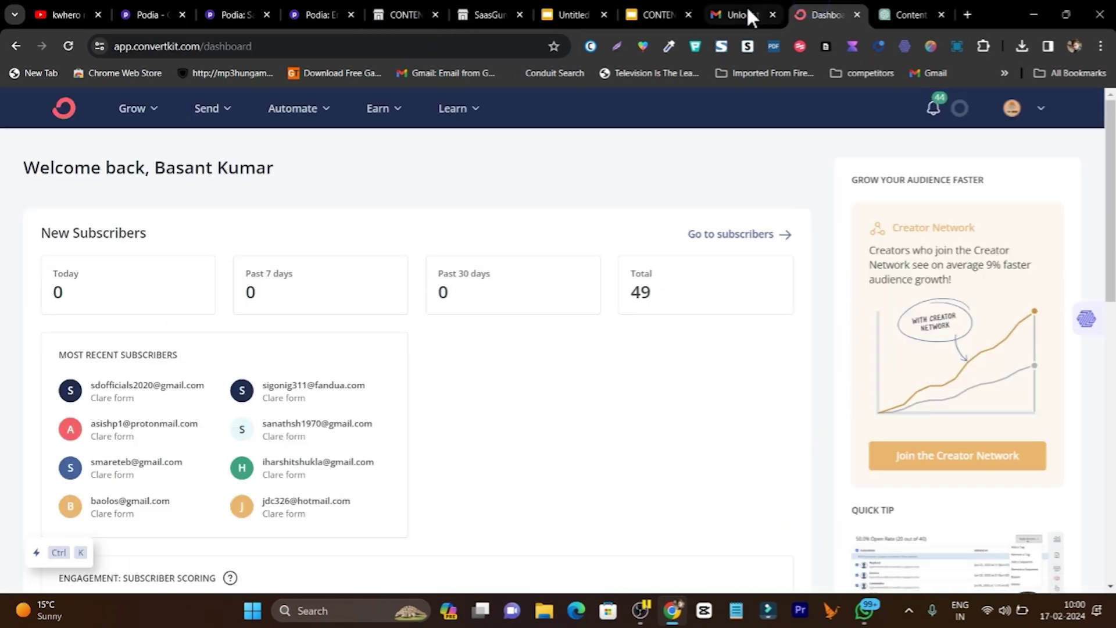
left_click(745, 10)
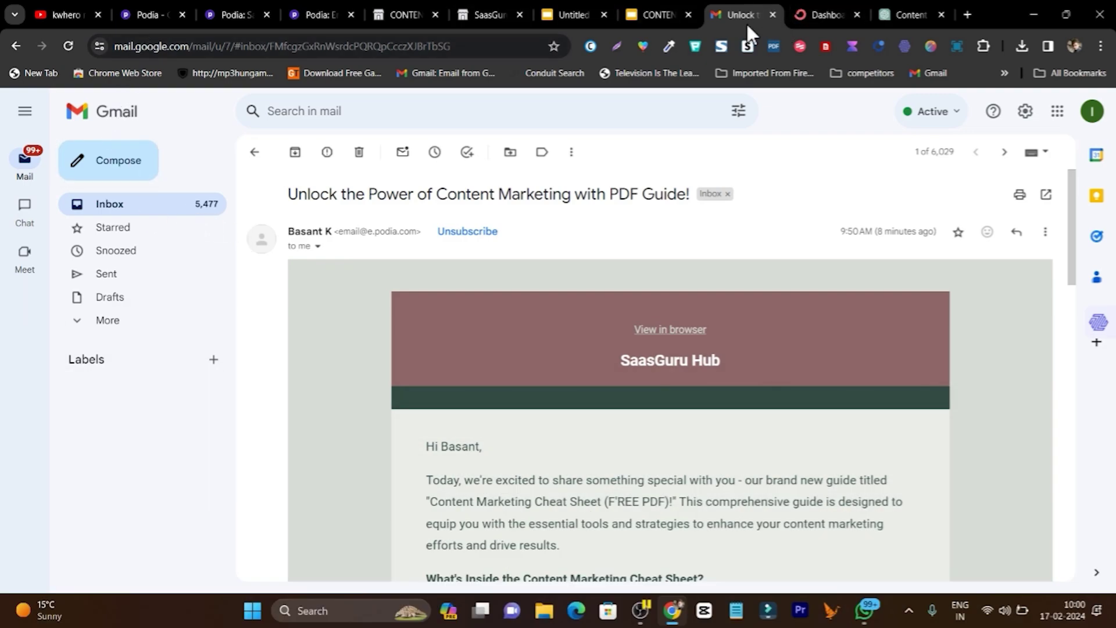
left_click(561, 12)
left_click(644, 13)
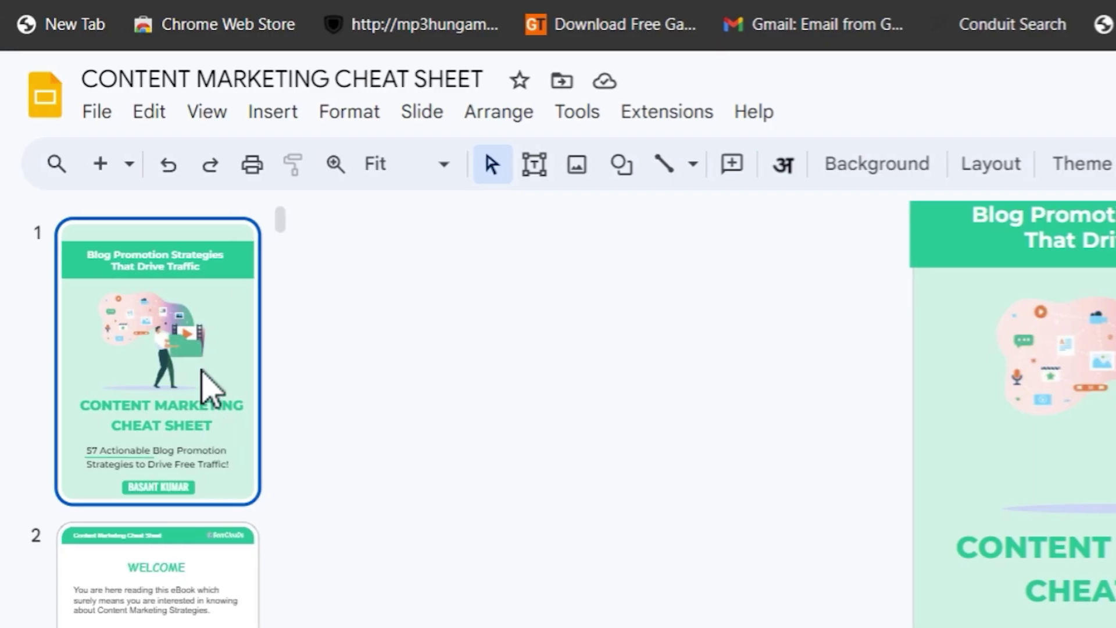
Step: Look over the cheat sheet sales page and the SaasGuru site page
scroll(198, 407, "down", 8)
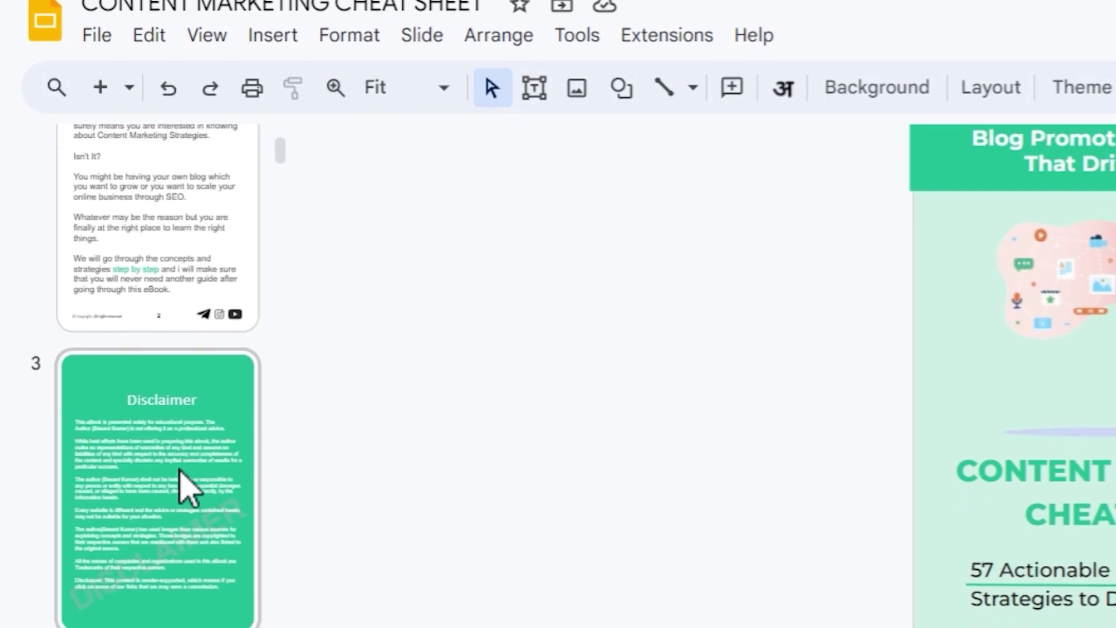
scroll(174, 512, "up", 6)
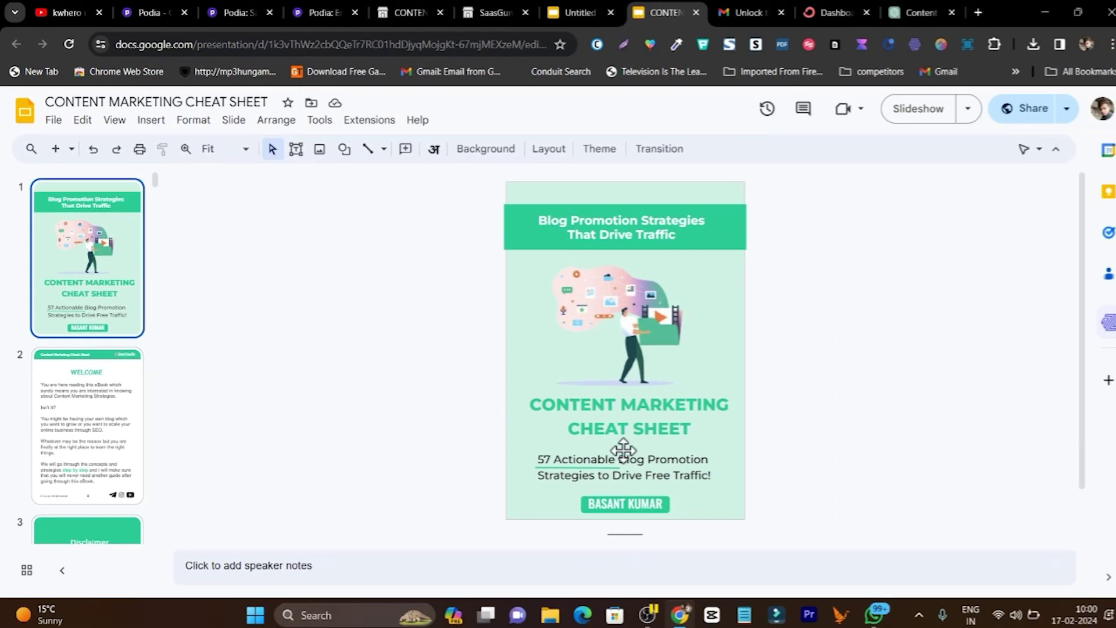
left_click(404, 13)
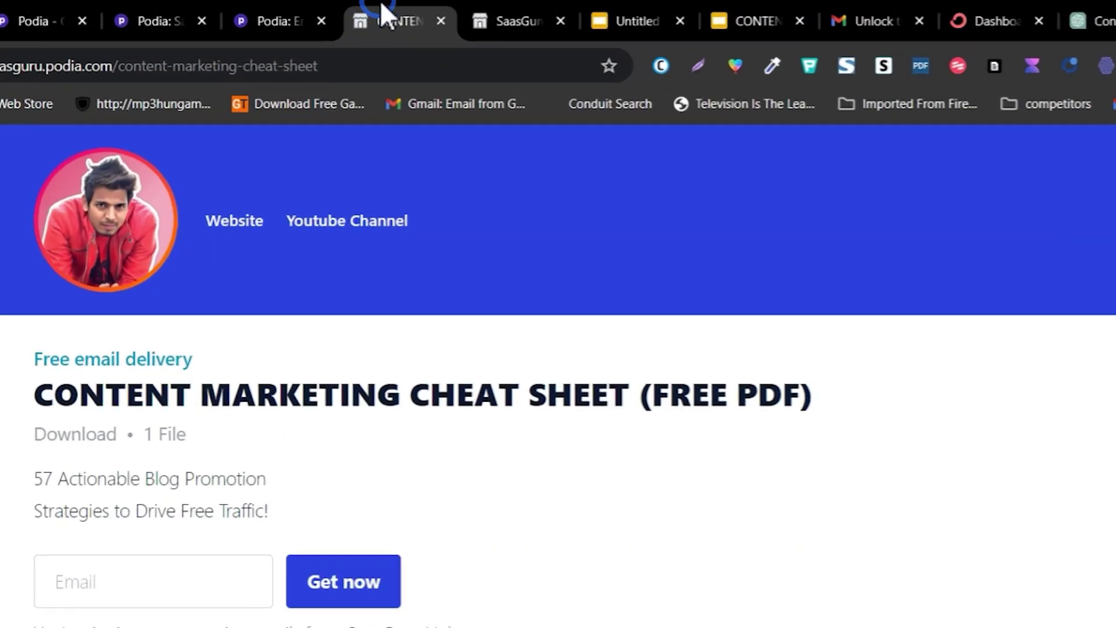
scroll(698, 436, "down", 8)
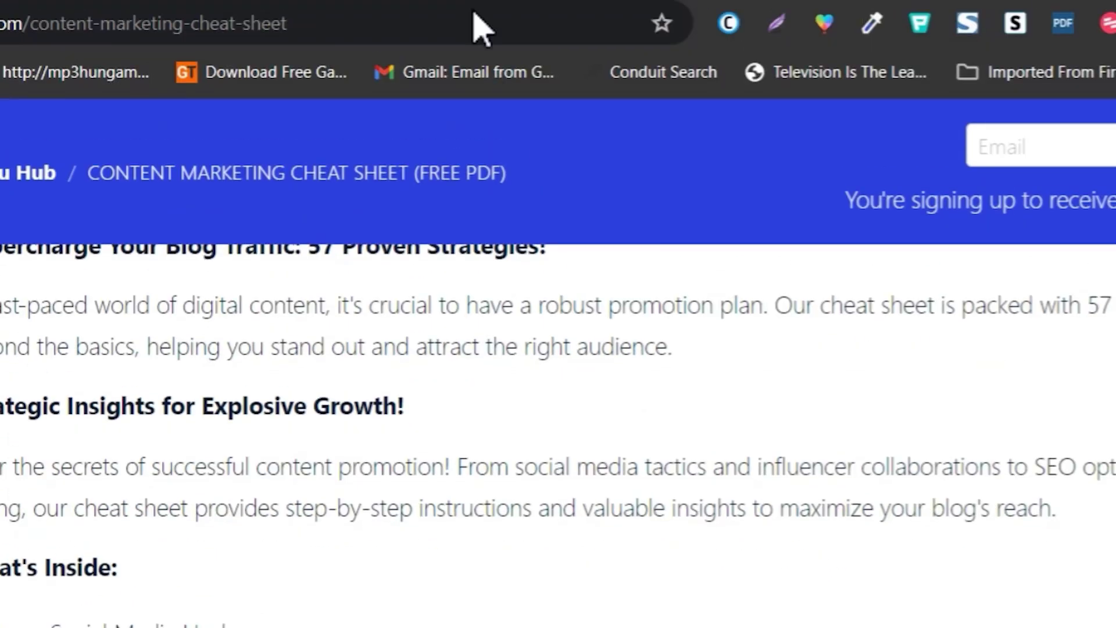
left_click(548, 12)
scroll(669, 500, "up", 5)
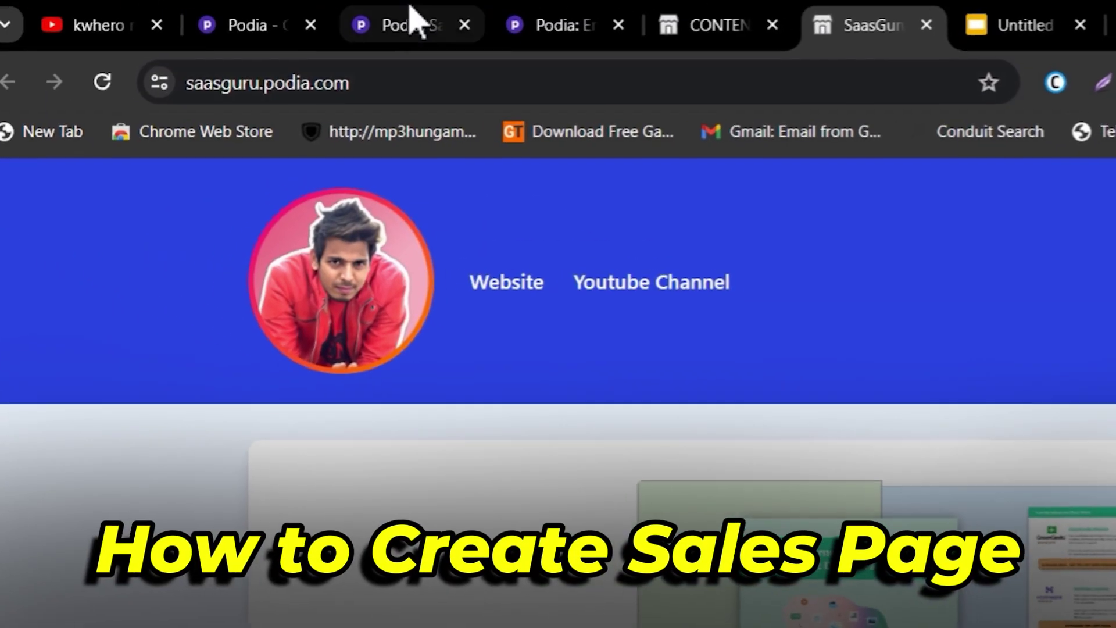
Step: Dismiss the dashboard's email options and bring up podia.com, closing the menu that opened there
left_click(419, 17)
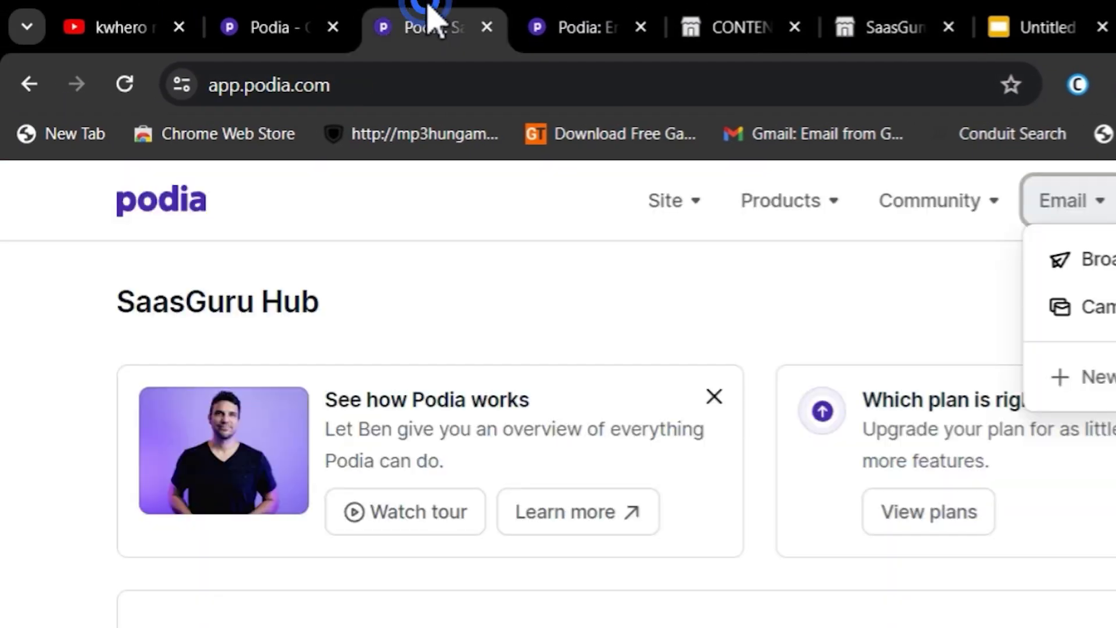
left_click(97, 256)
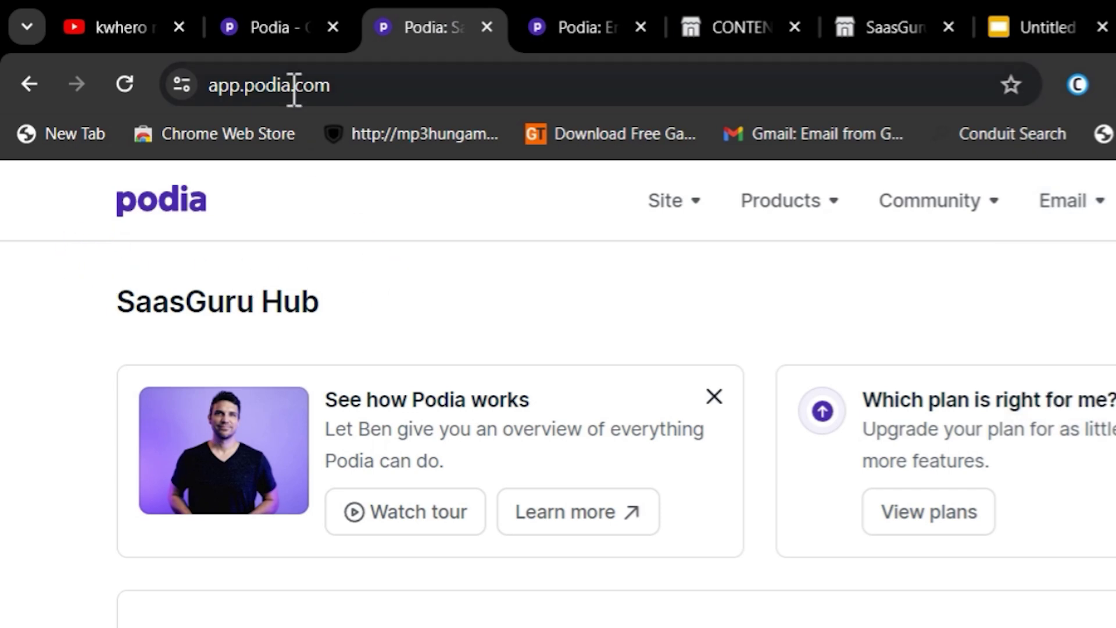
left_click(273, 26)
left_click(212, 574)
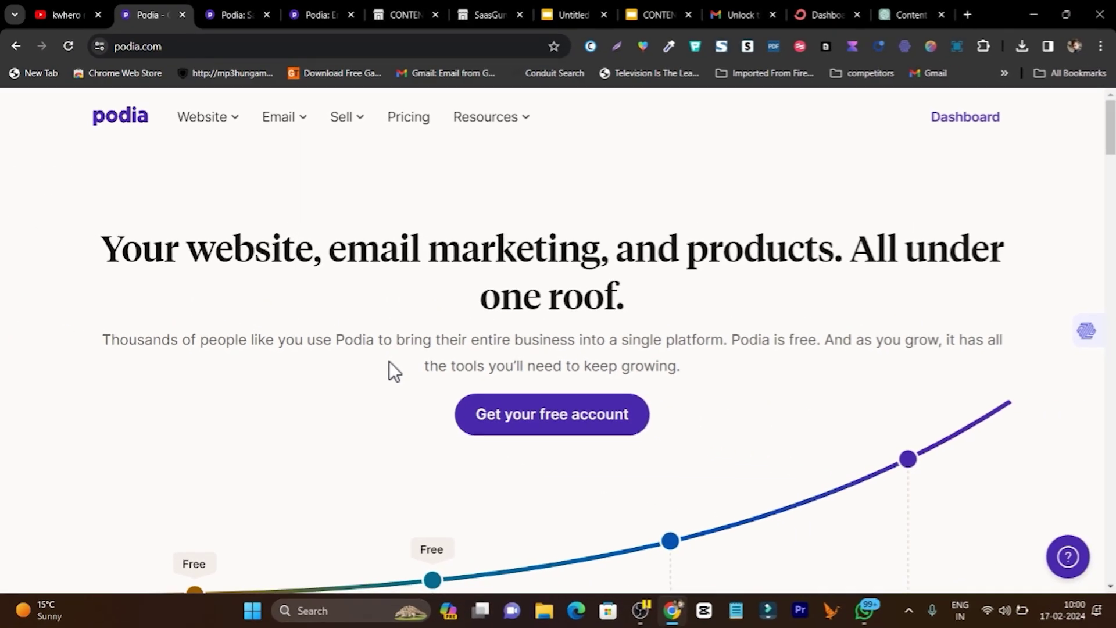
Step: Scroll the podia.com home page, then open View plans from the SaasGuru Hub dashboard
scroll(389, 361, "down", 3)
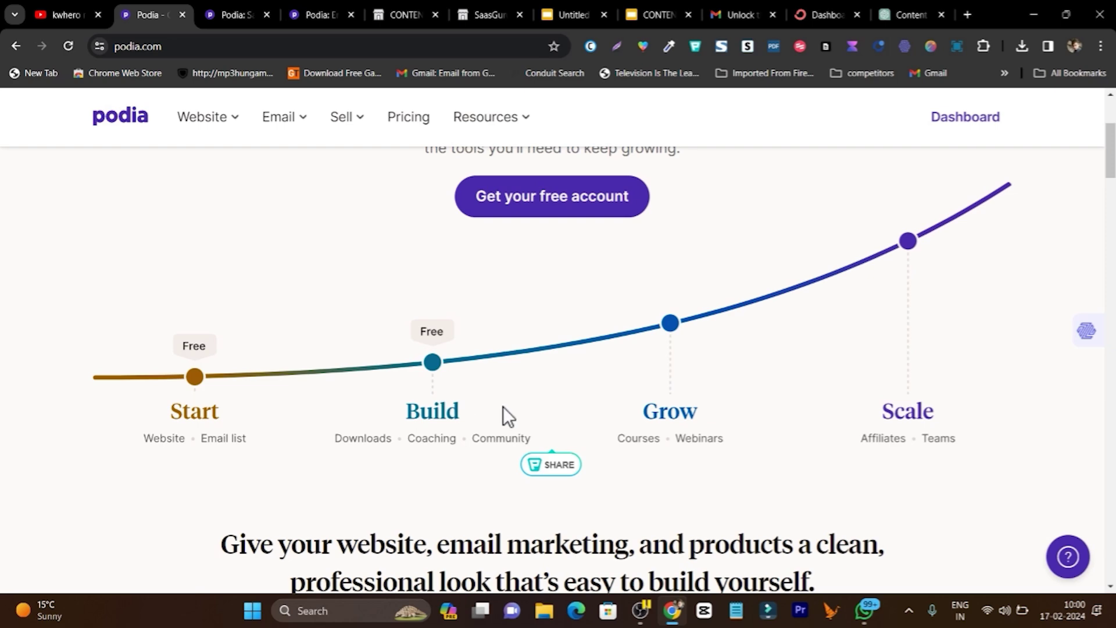
scroll(503, 406, "up", 3)
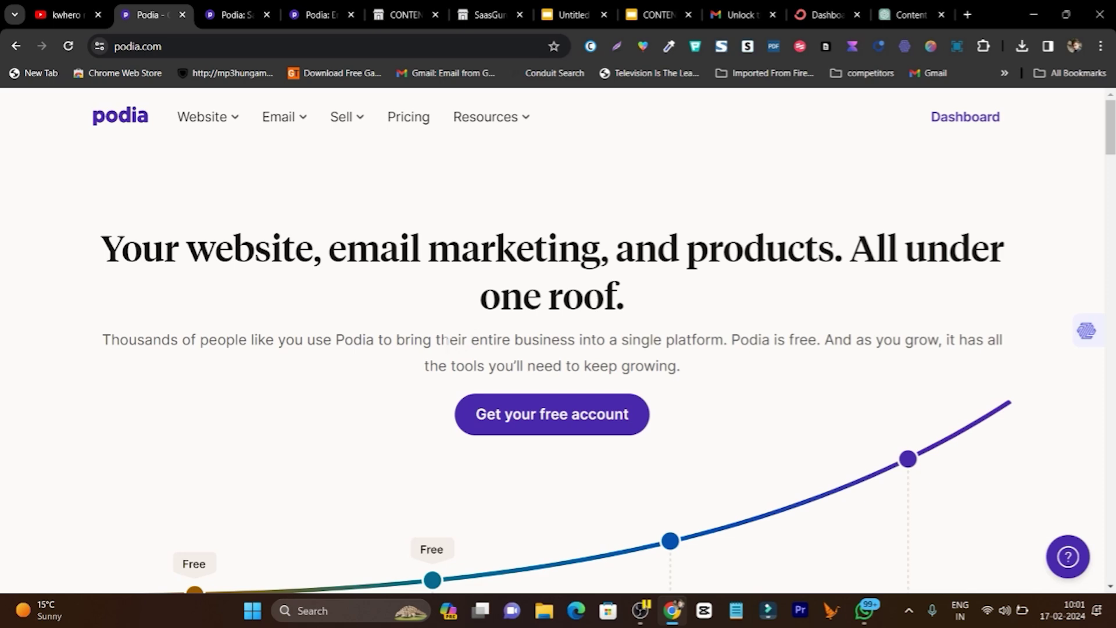
scroll(531, 416, "down", 2)
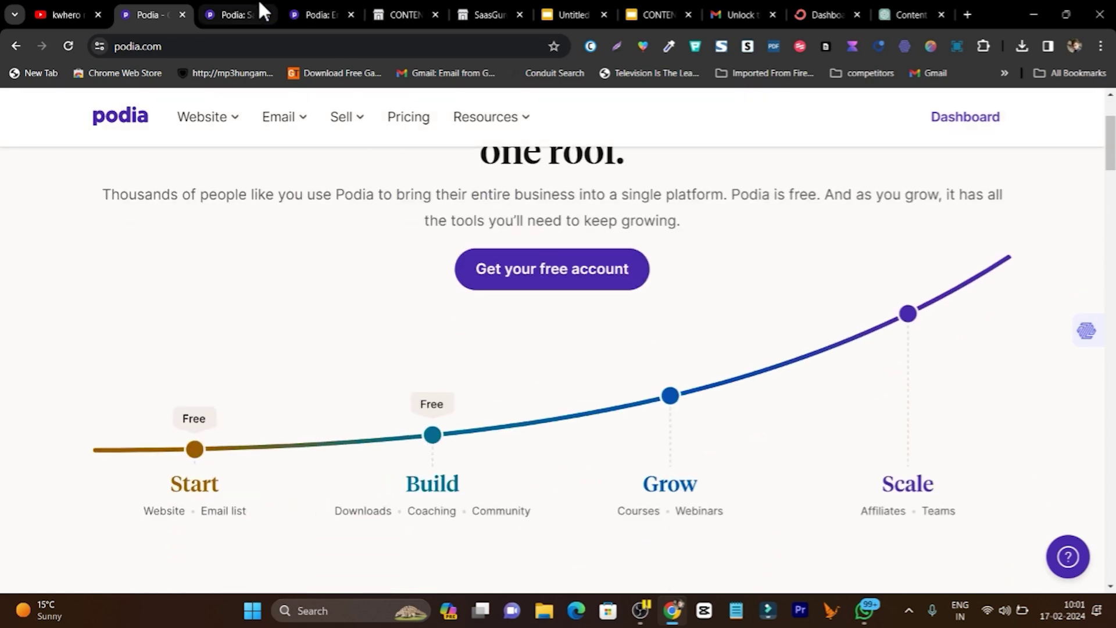
left_click(259, 1)
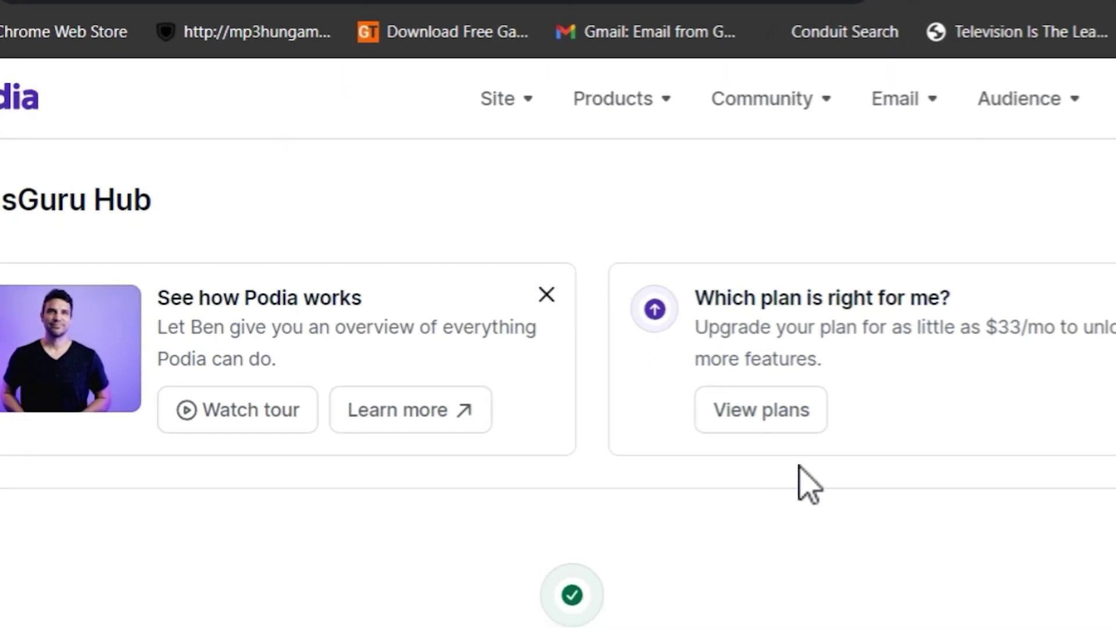
left_click(760, 401)
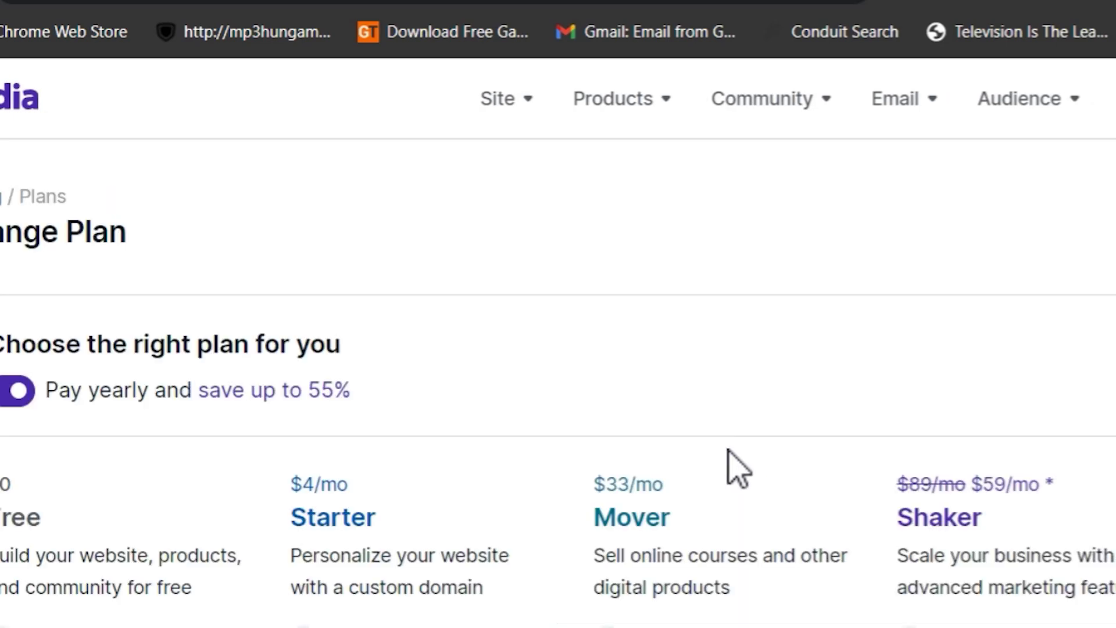
Step: Compare the Free, Starter ($4/mo), Mover ($33/mo) and Shaker ($59/mo) plans with yearly billing
scroll(442, 477, "down", 2)
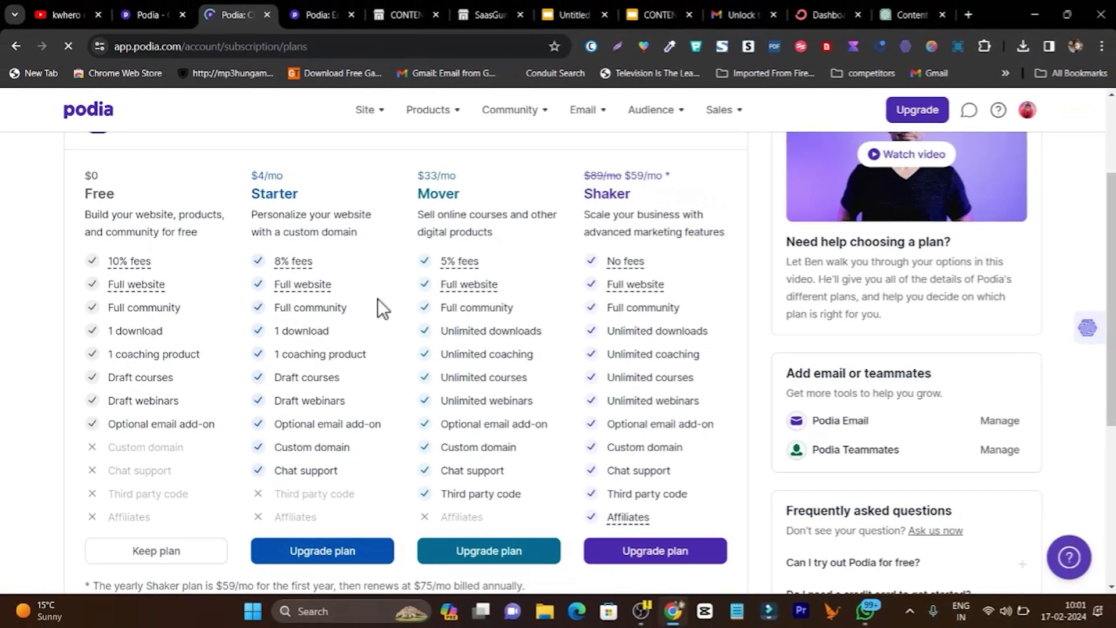
scroll(380, 309, "up", 1)
scroll(133, 351, "up", 2)
scroll(117, 357, "down", 3)
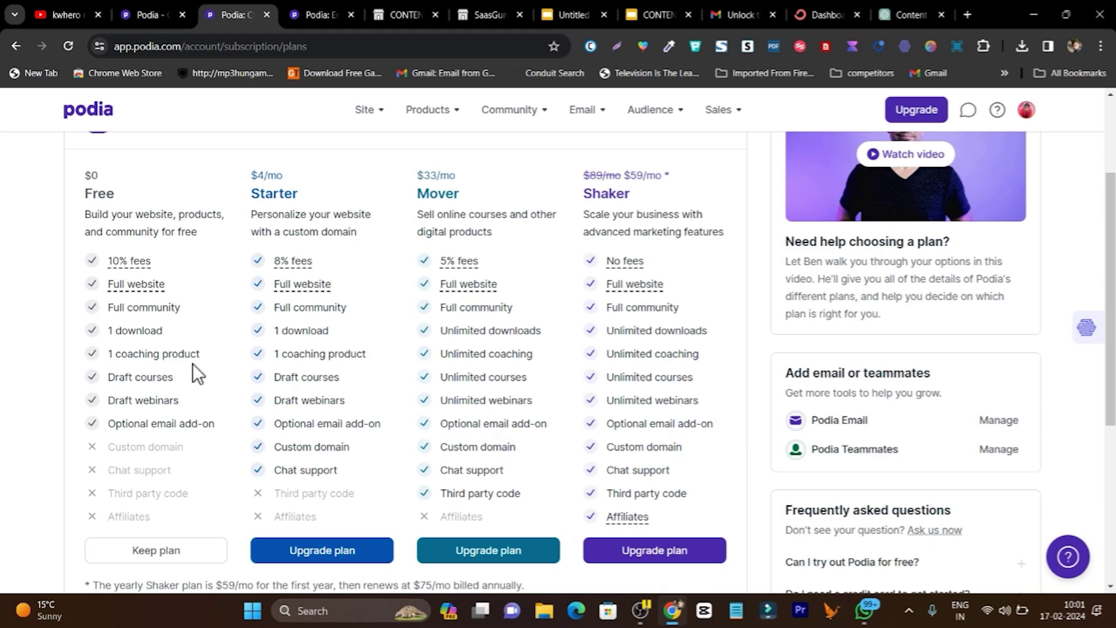
scroll(195, 371, "down", 1)
scroll(201, 387, "up", 3)
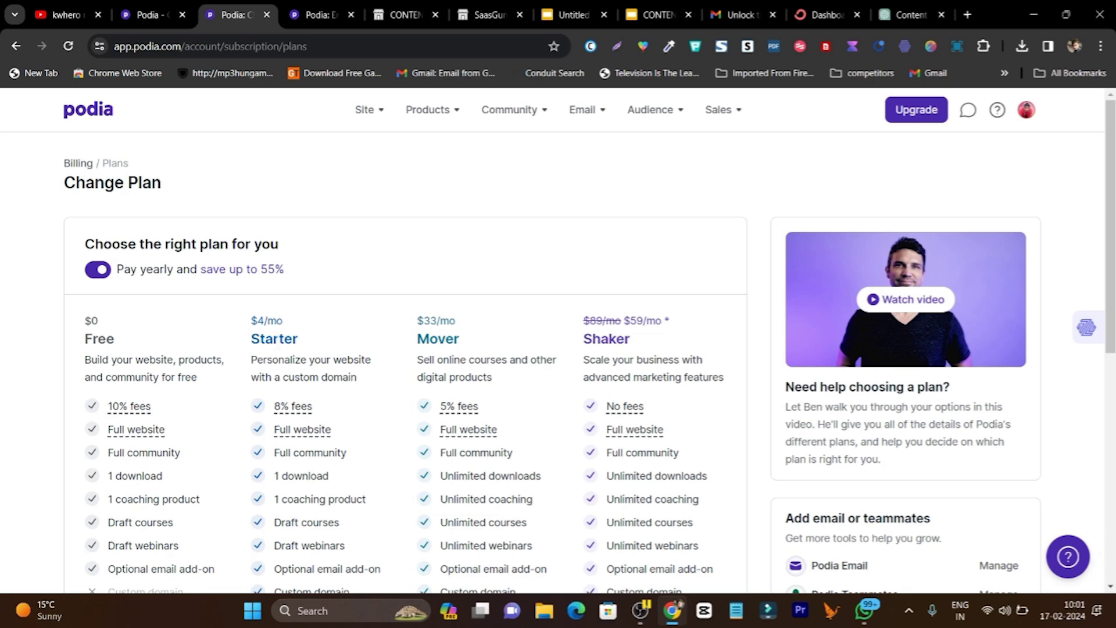
scroll(368, 349, "down", 1)
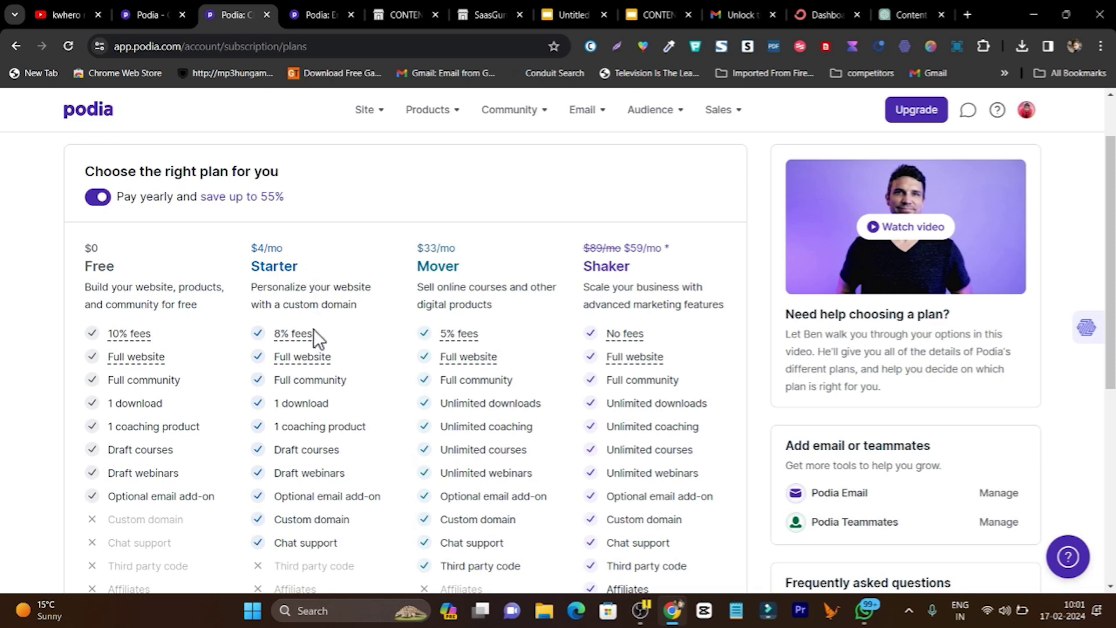
mouse_move(283, 343)
scroll(591, 308, "down", 4)
scroll(675, 329, "up", 4)
mouse_move(626, 340)
scroll(191, 329, "down", 4)
scroll(198, 354, "up", 5)
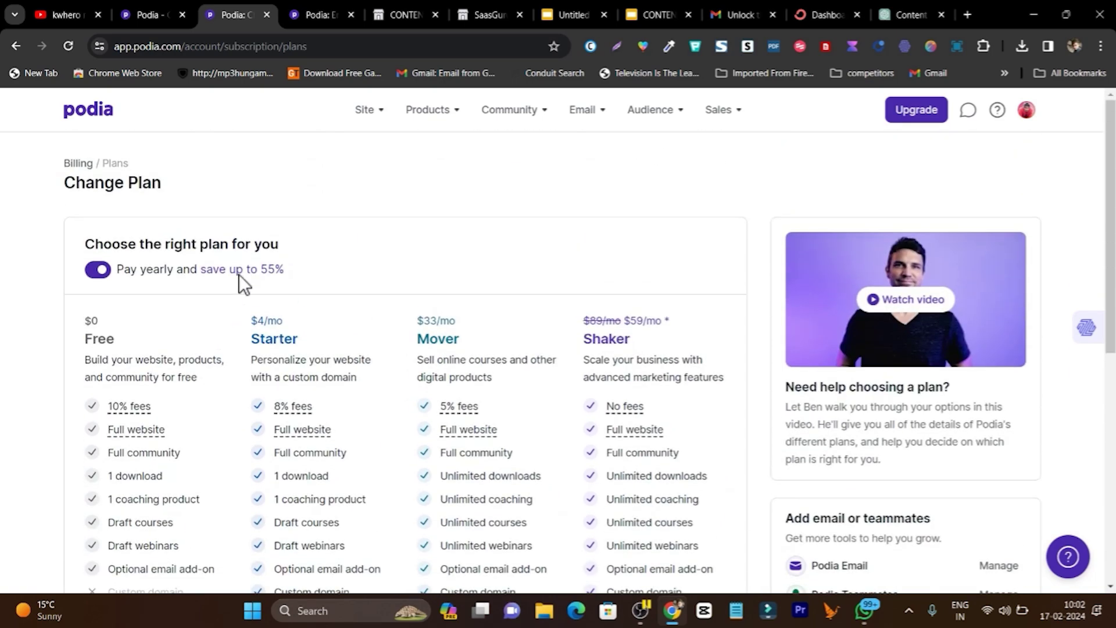
Step: Return to the Podia Email dashboard, close its Email menu and show the site view/edit options
left_click(326, 11)
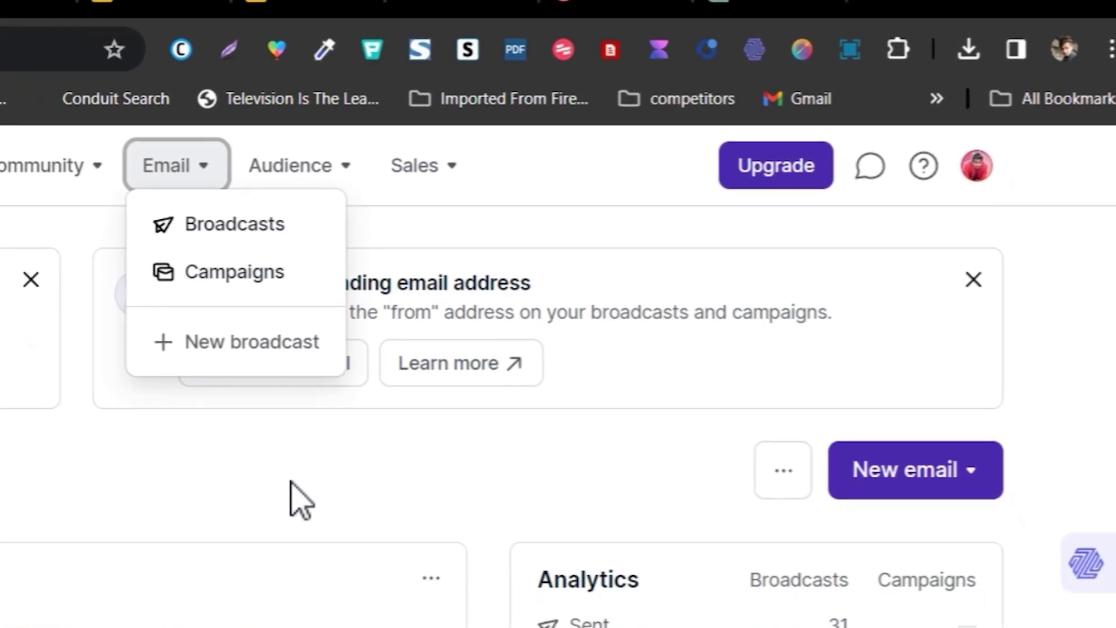
left_click(650, 283)
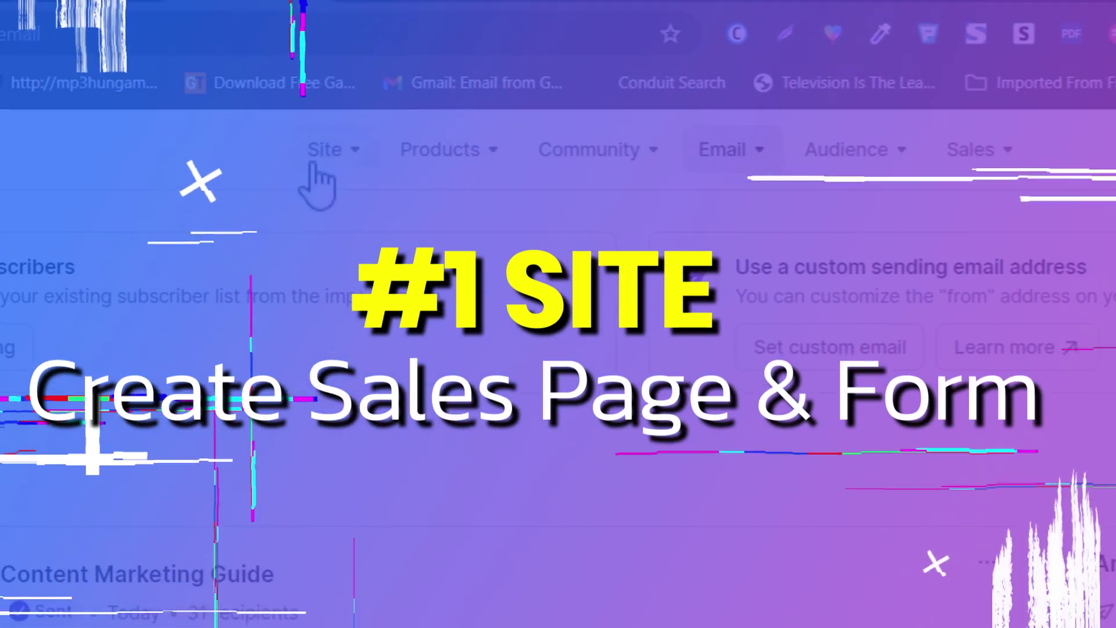
left_click(349, 155)
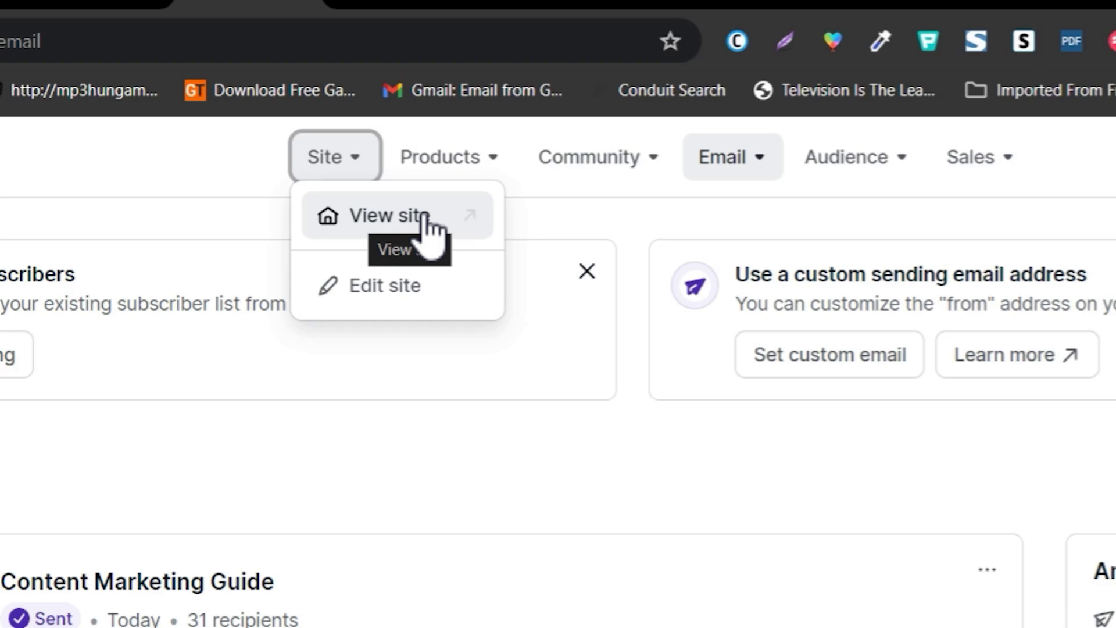
Step: Browse podia.com's website features and the cheat-sheet download page, then return to the Podia Email dashboard
left_click(0, 0)
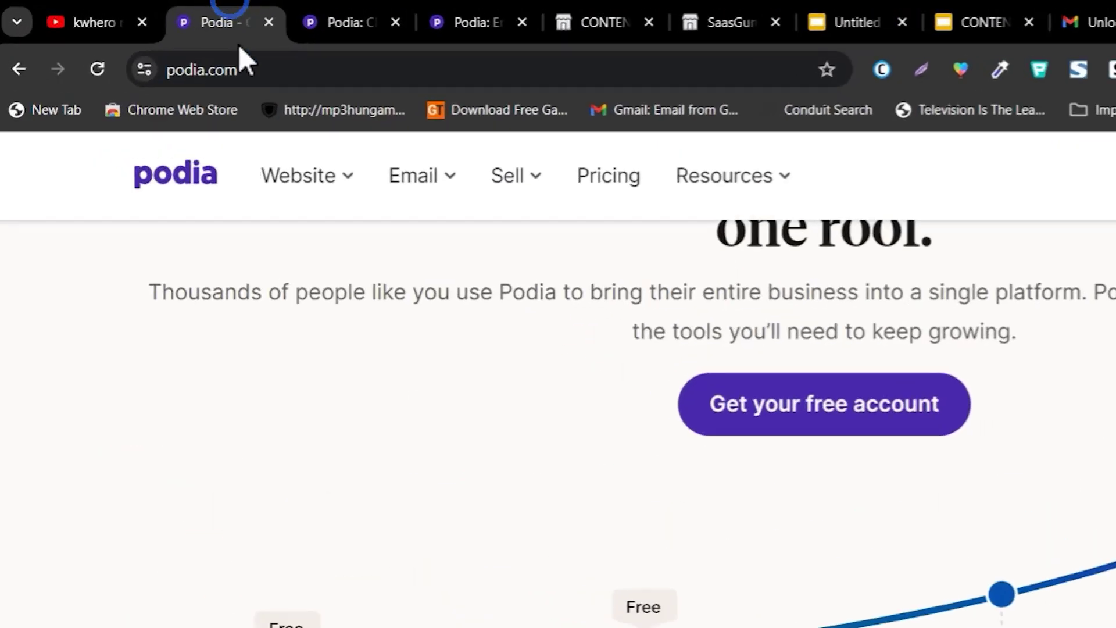
left_click(397, 220)
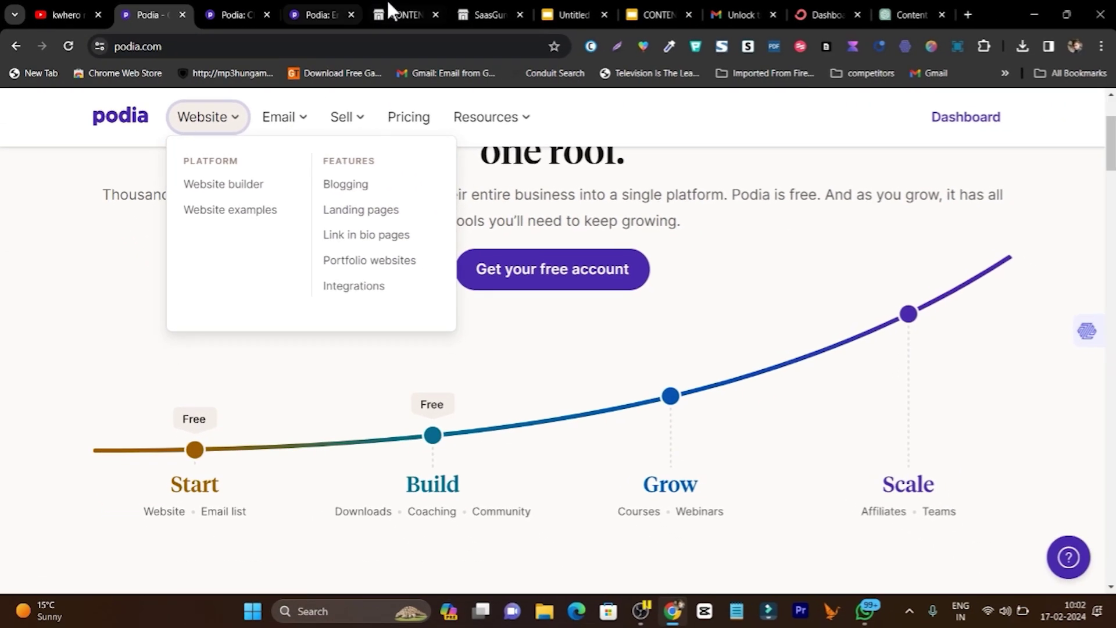
left_click(721, 27)
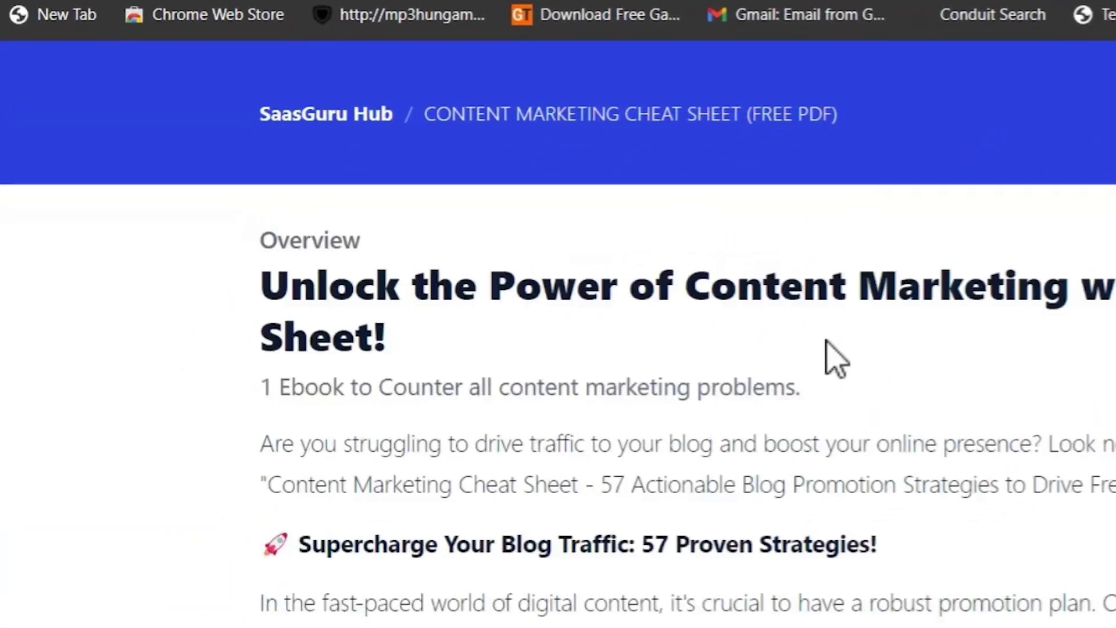
scroll(836, 358, "up", 5)
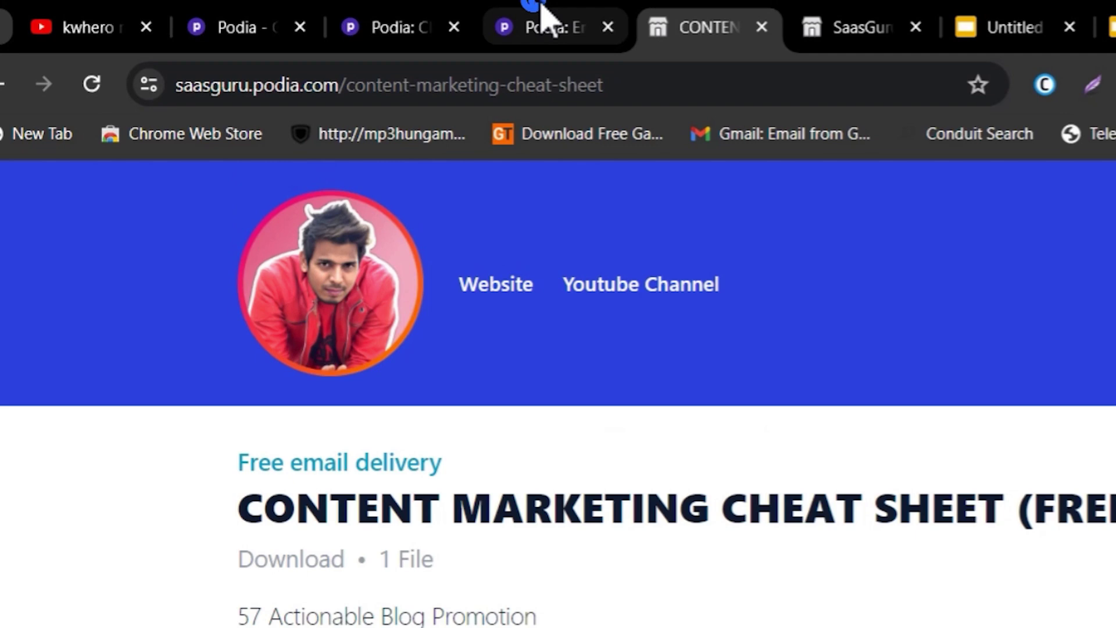
left_click(549, 20)
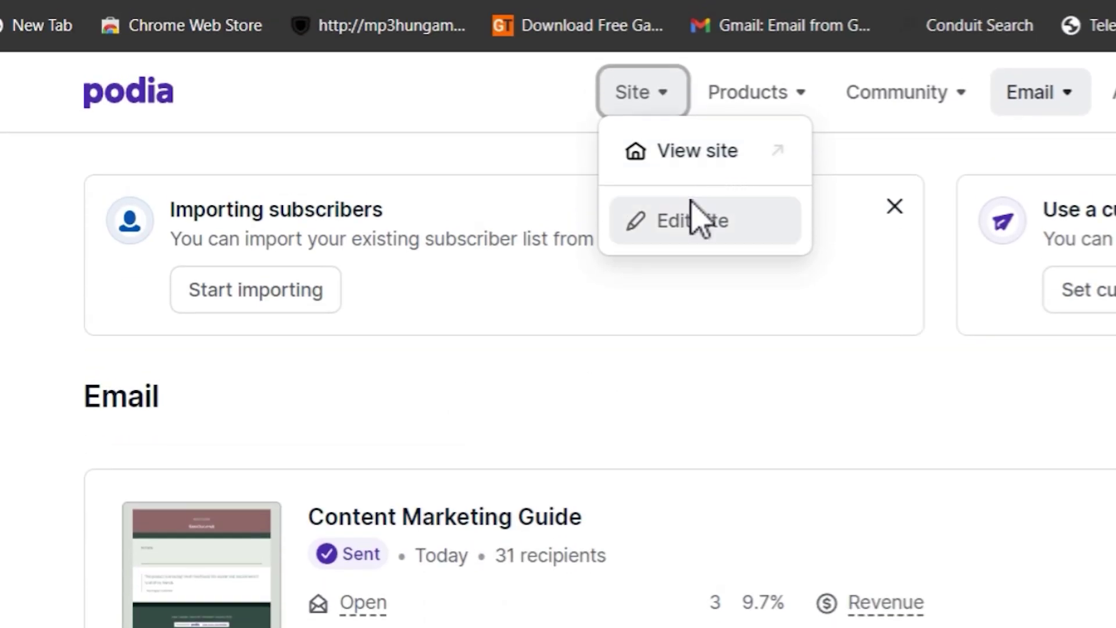
Step: Open the homepage in the site editor and select the cheat-sheet opt-in section
left_click(689, 187)
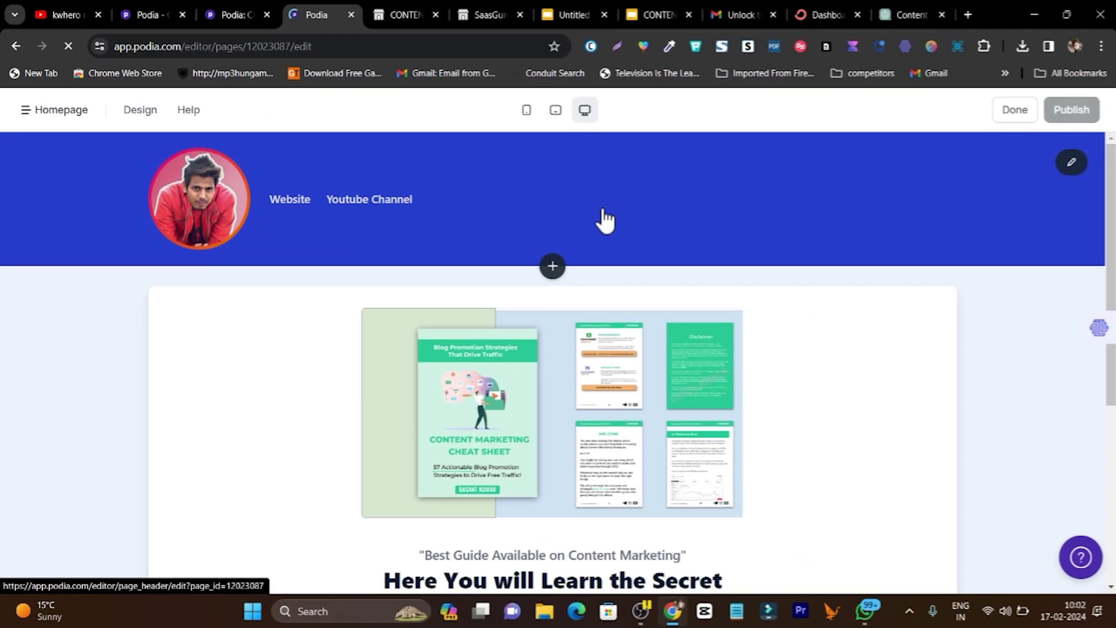
scroll(538, 379, "down", 3)
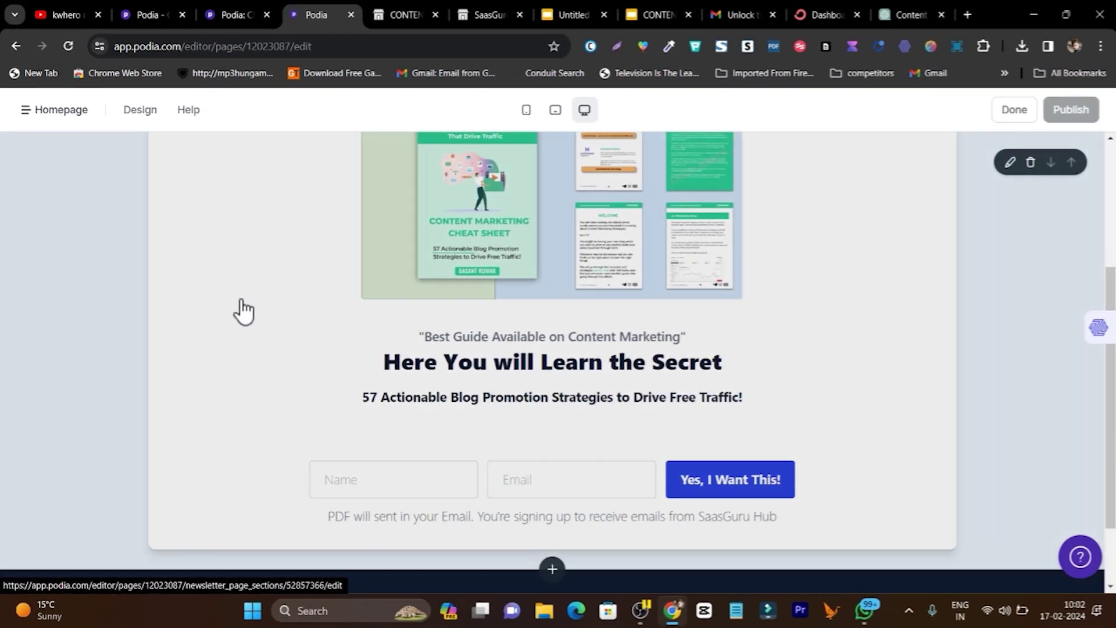
scroll(642, 391, "down", 2)
scroll(720, 388, "up", 5)
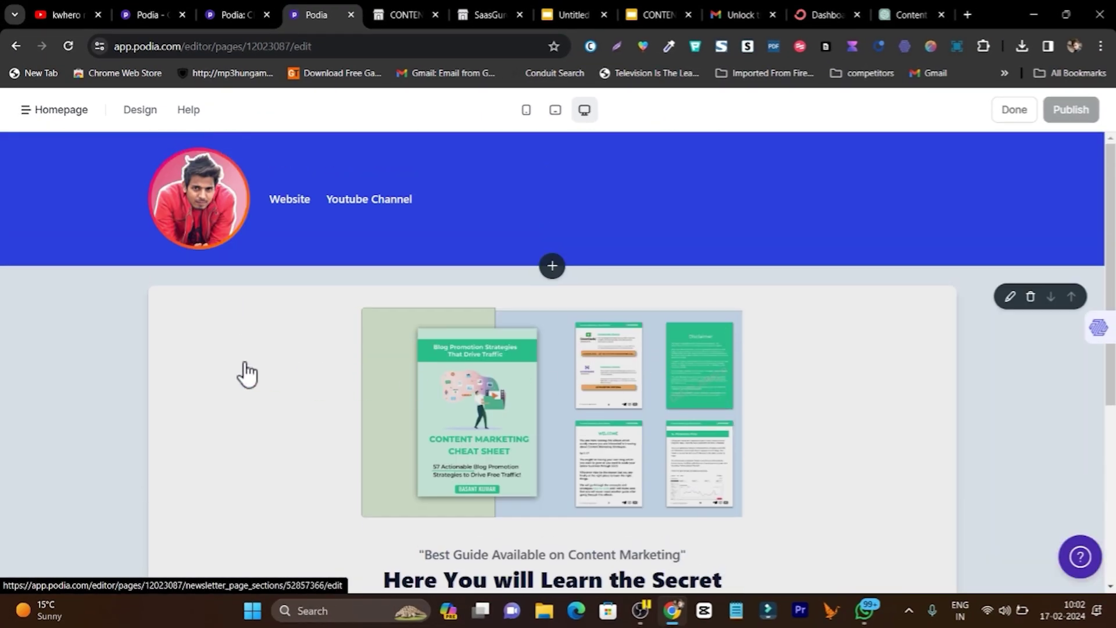
scroll(247, 374, "down", 2)
left_click(395, 256)
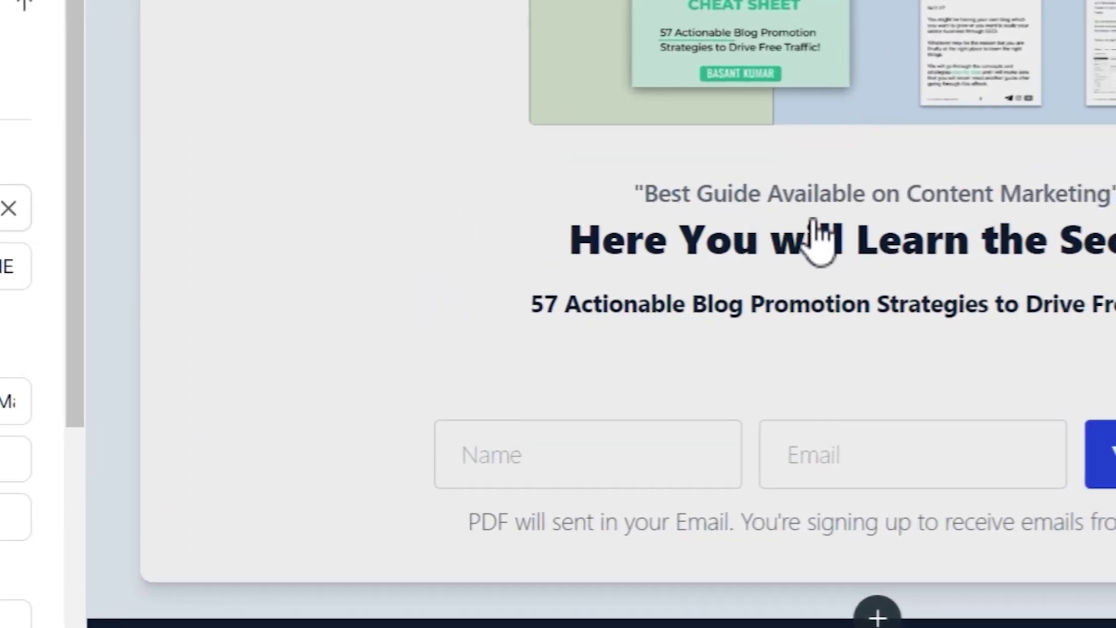
Step: Review the opt-in section's settings, then check the sign-up form on the live SaasGuru Hub page
scroll(201, 343, "down", 4)
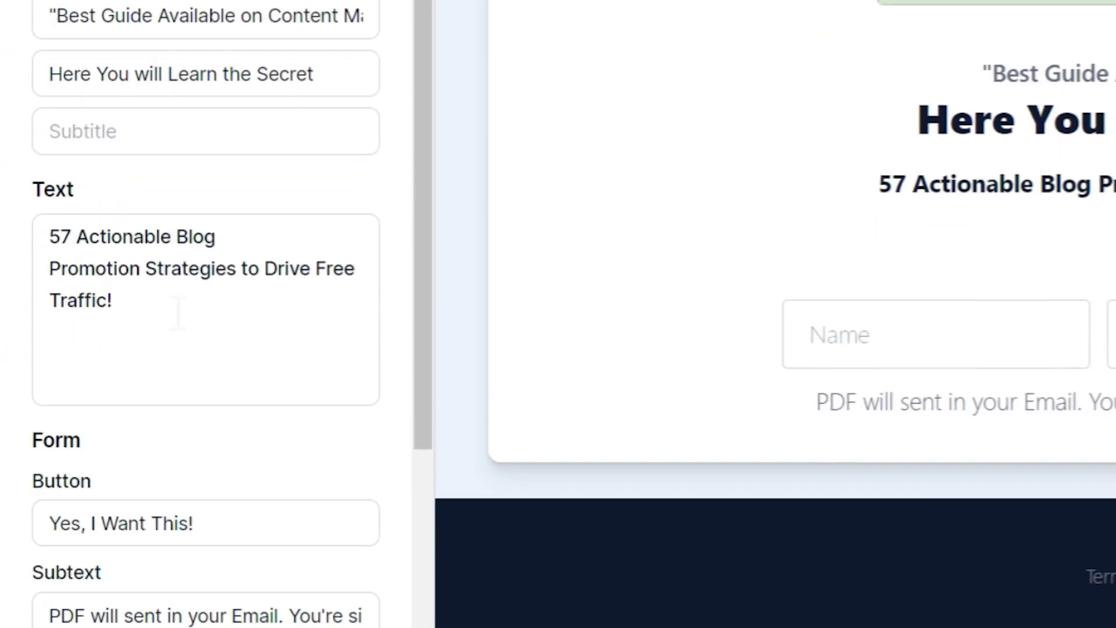
scroll(172, 314, "down", 5)
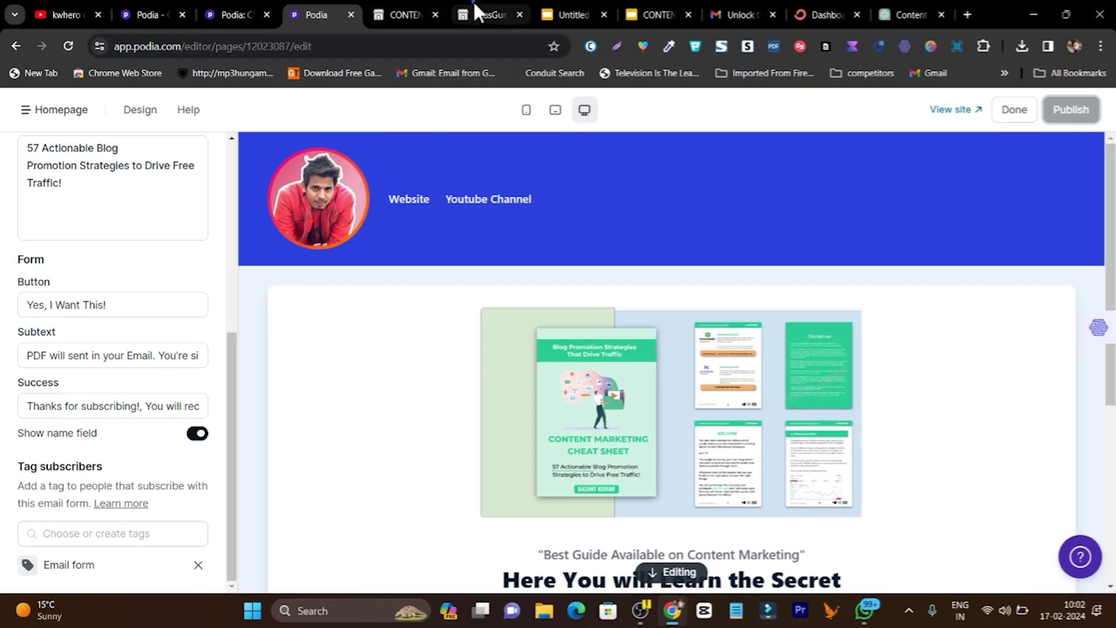
left_click(473, 1)
scroll(510, 192, "down", 4)
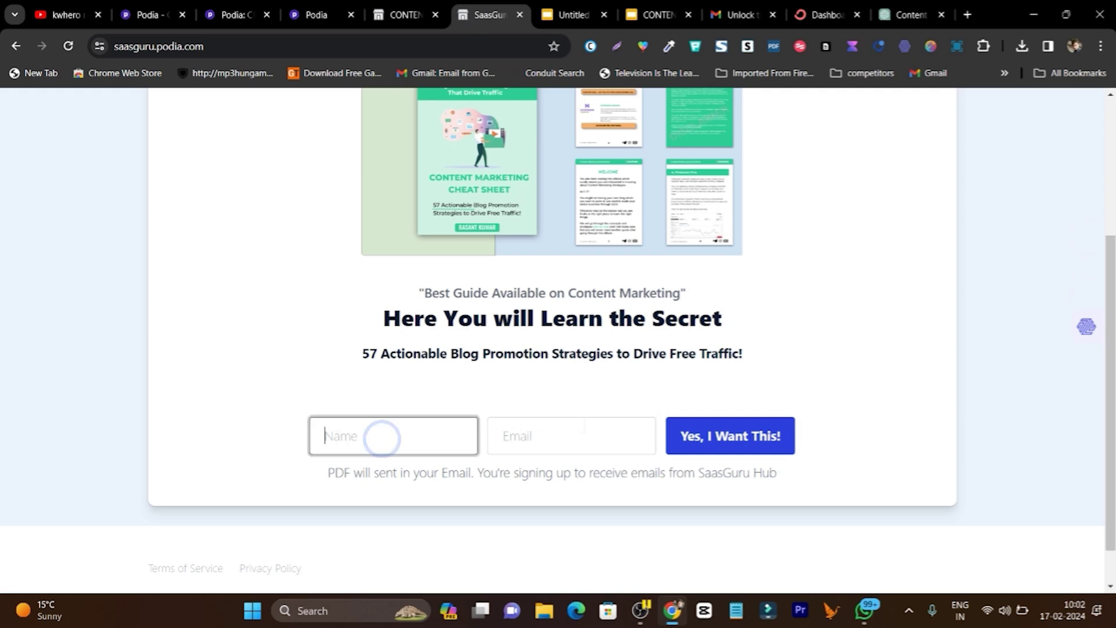
Step: Check the address-confirmation and sign-up thank-you emails in Gmail
left_click(741, 10)
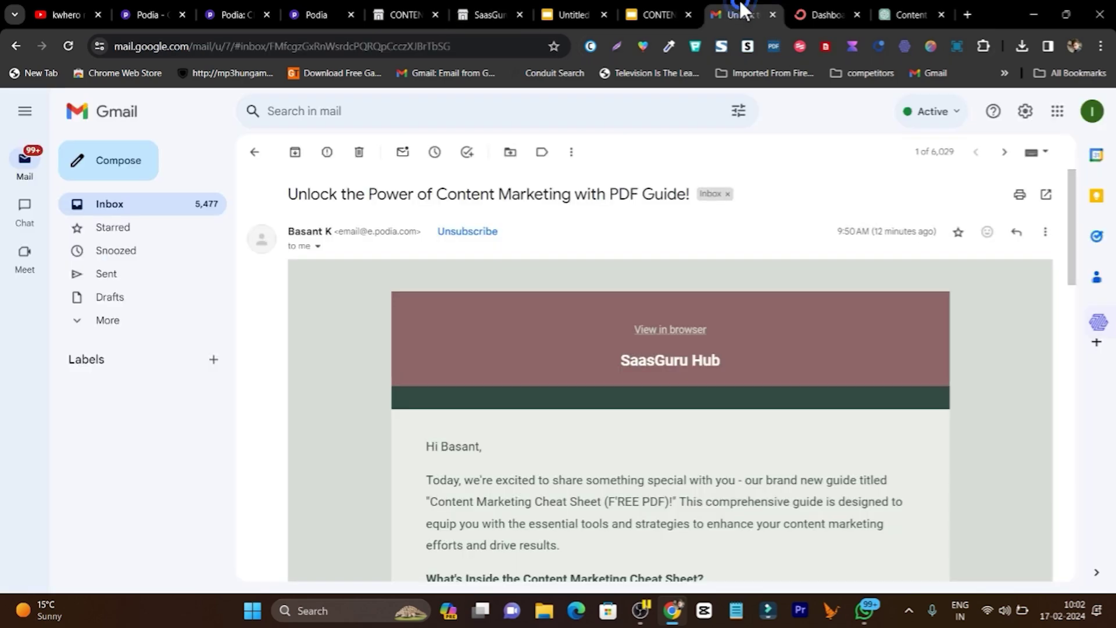
left_click(164, 216)
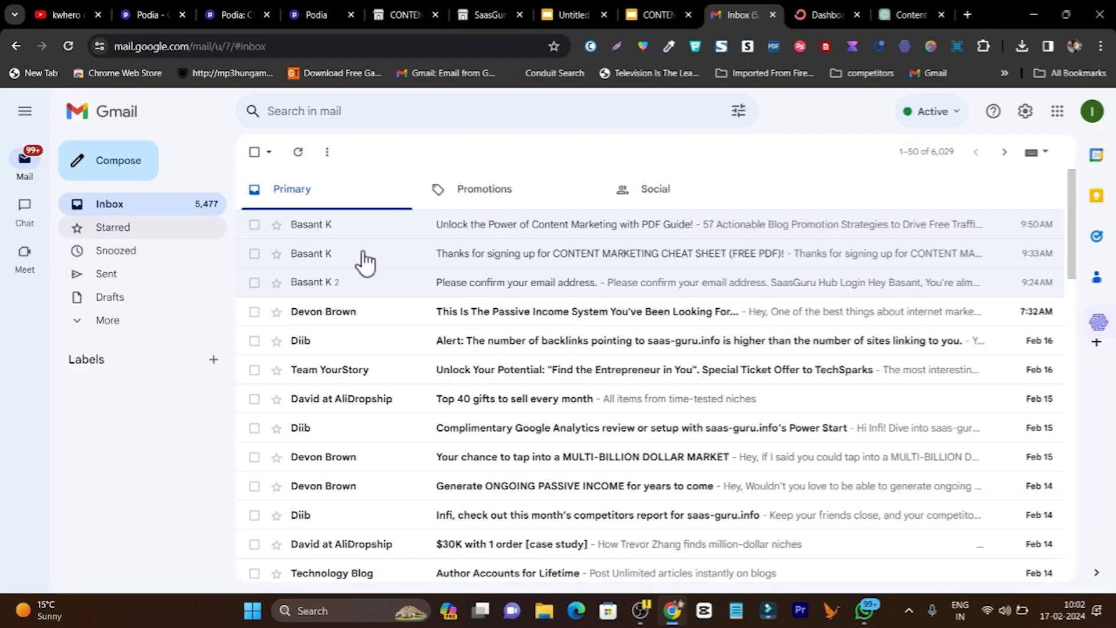
left_click(549, 285)
scroll(449, 362, "down", 4)
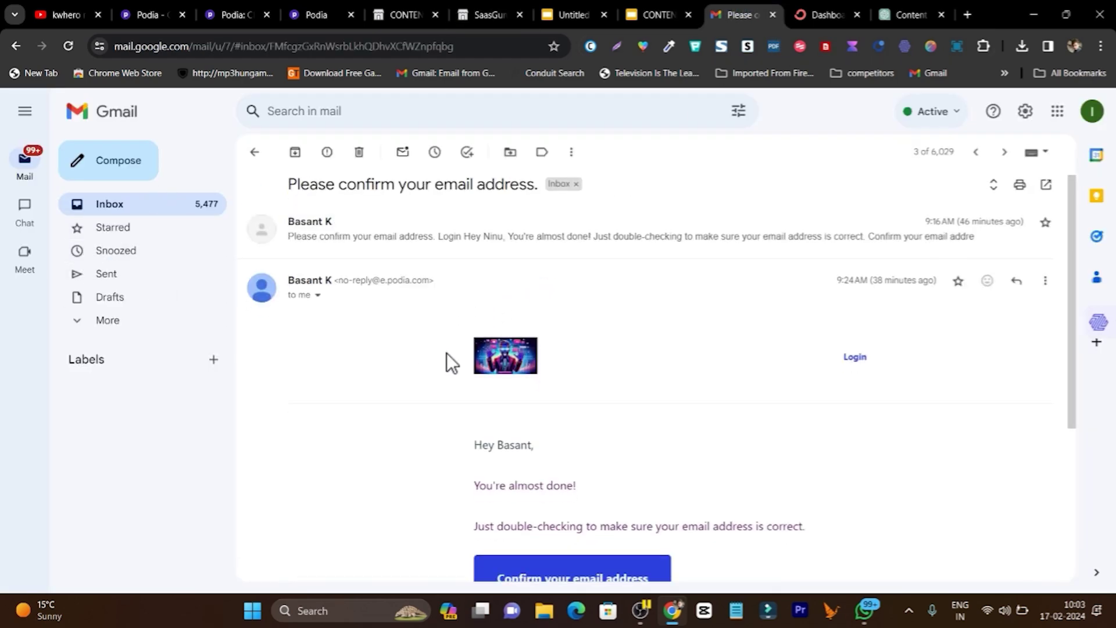
scroll(686, 393, "up", 4)
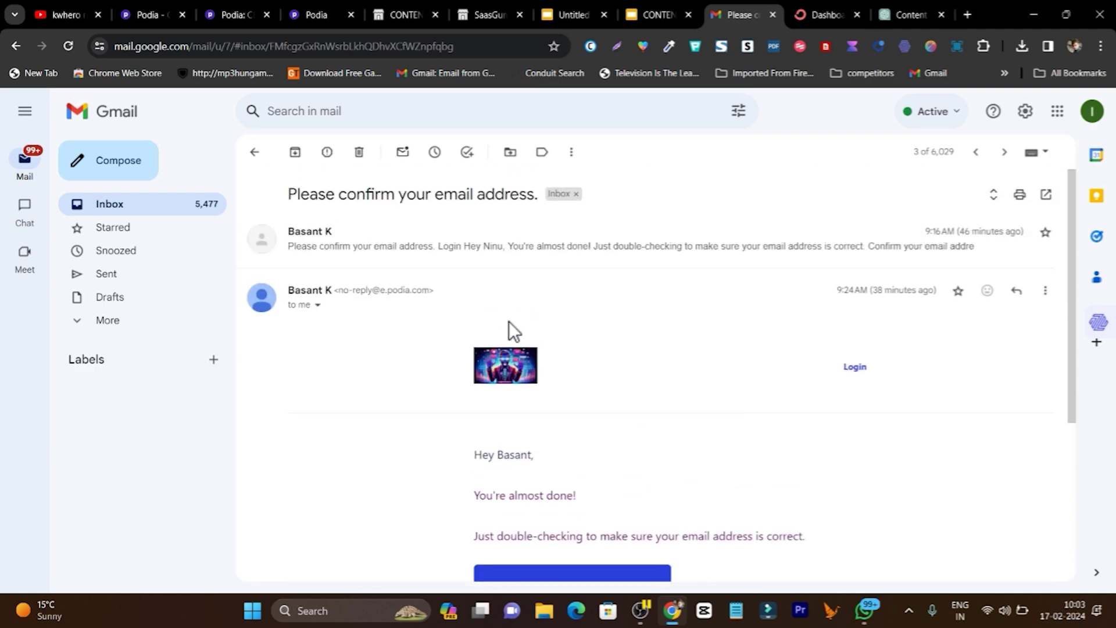
left_click(163, 209)
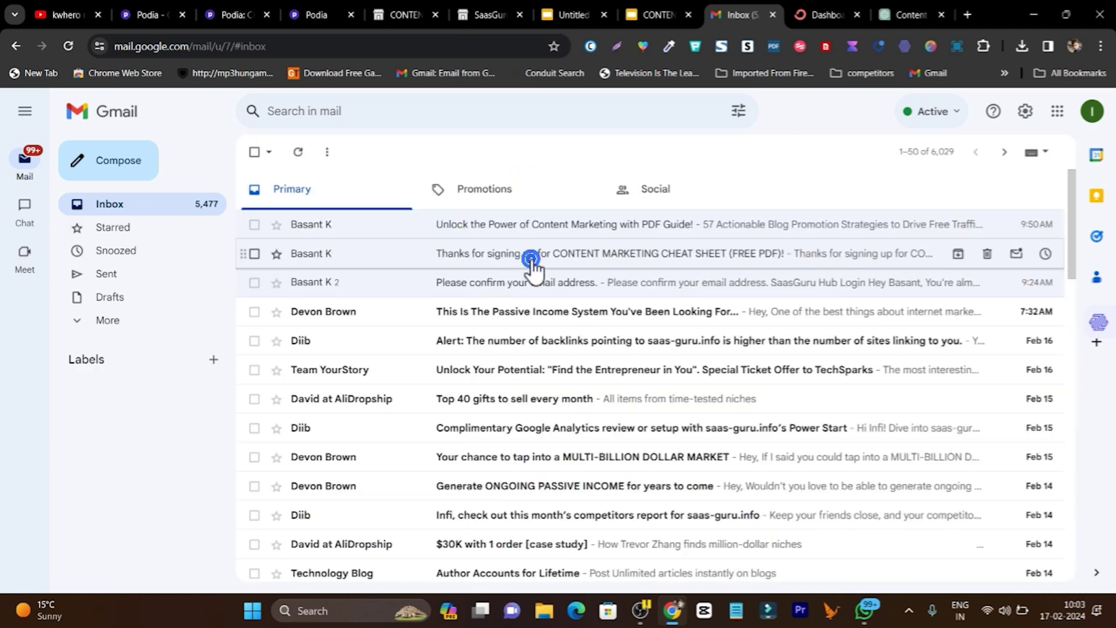
left_click(530, 257)
scroll(604, 325, "down", 4)
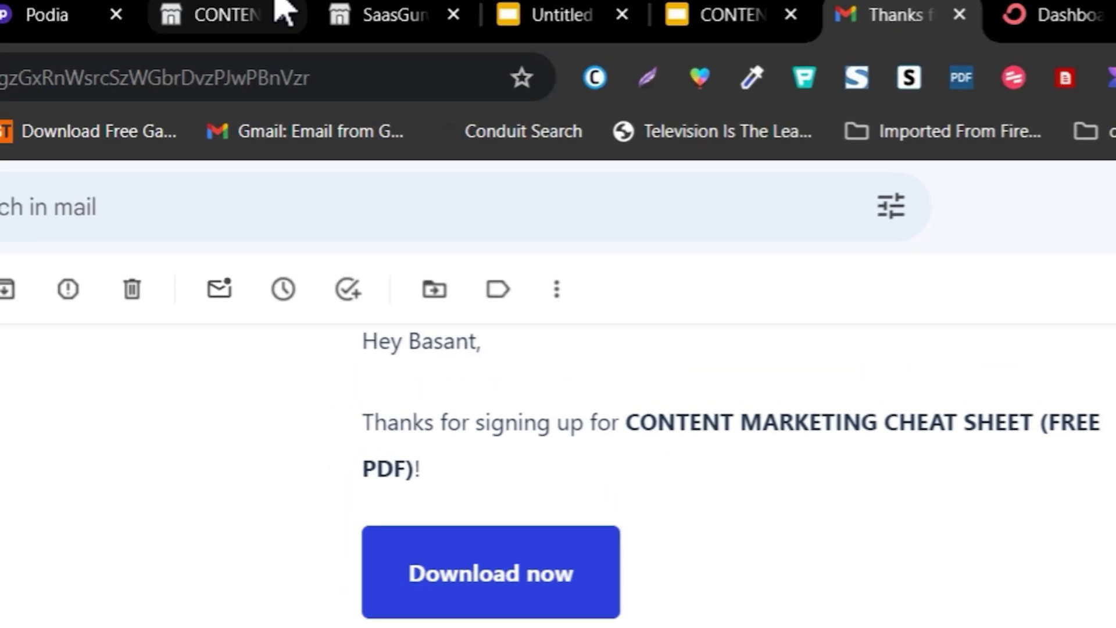
Step: Compare the cheat-sheet landing page, plans page and thank-you email, ending on the Podia page editor
left_click(364, 12)
scroll(354, 256, "down", 5)
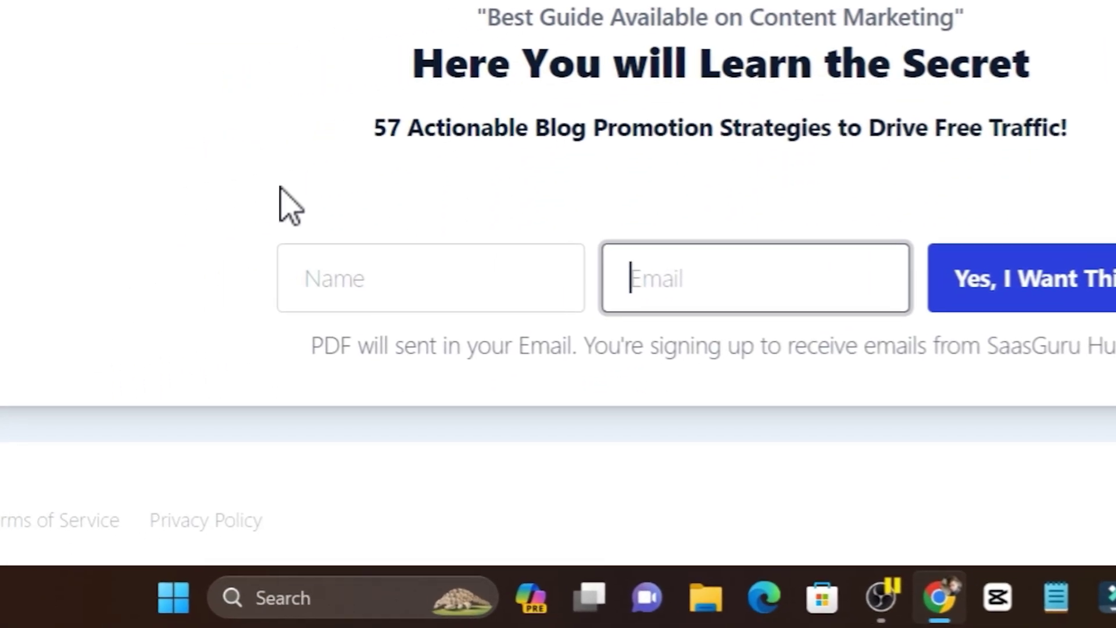
scroll(473, 194, "up", 3)
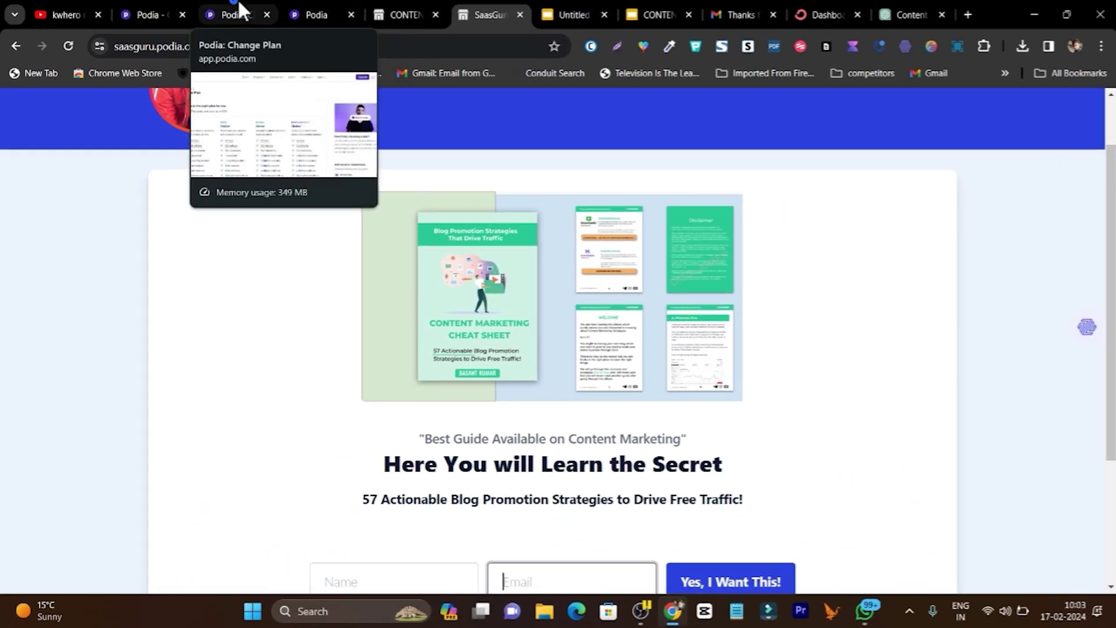
left_click(238, 1)
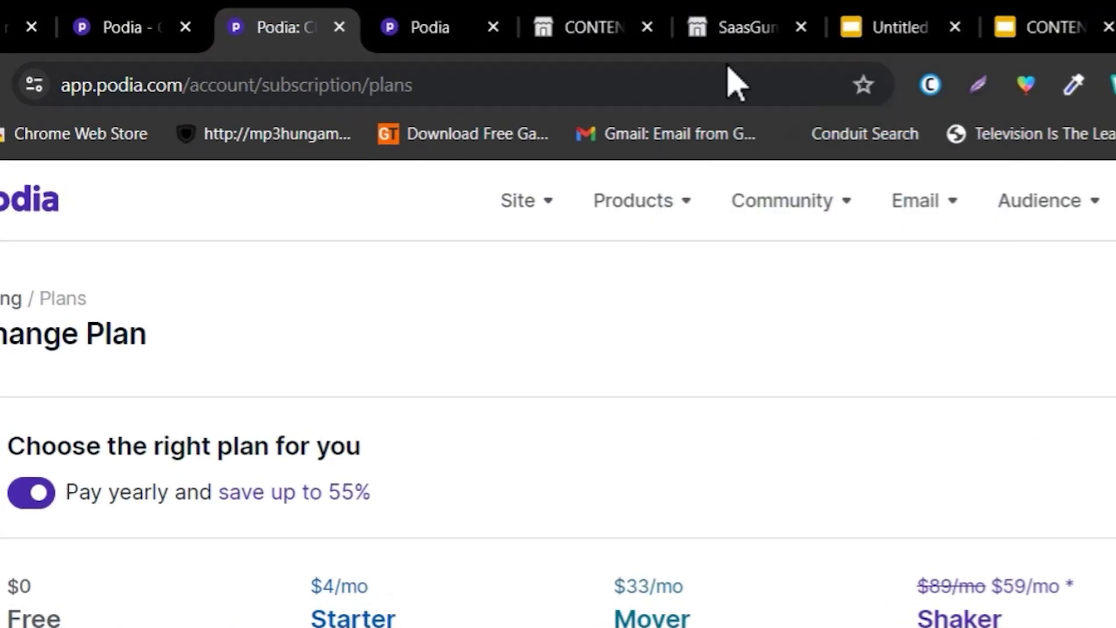
left_click(430, 27)
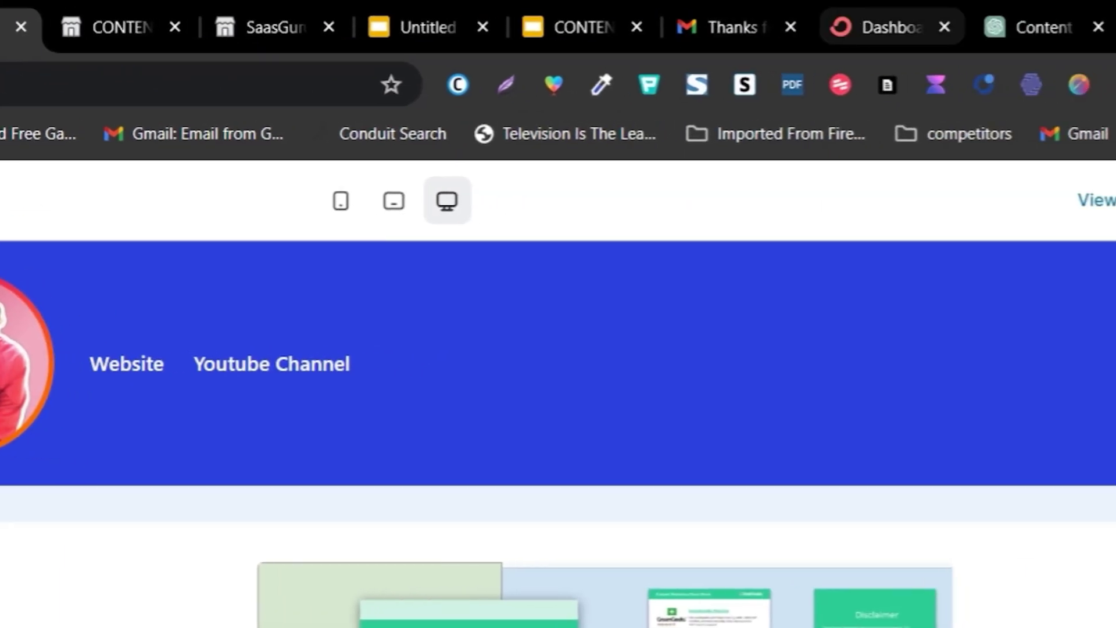
left_click(947, 23)
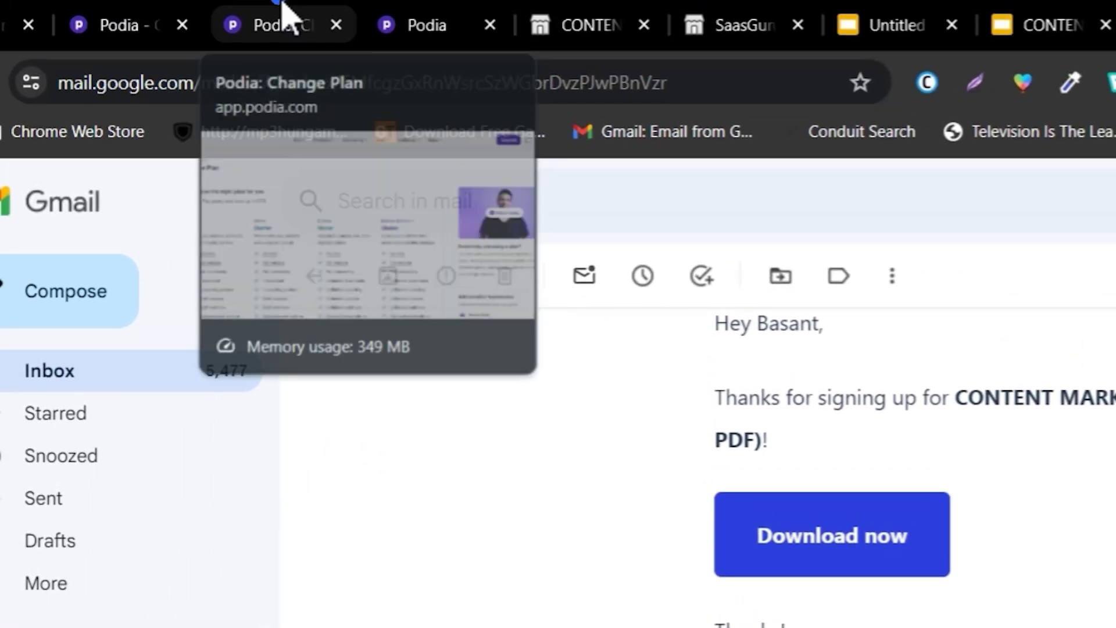
left_click(293, 21)
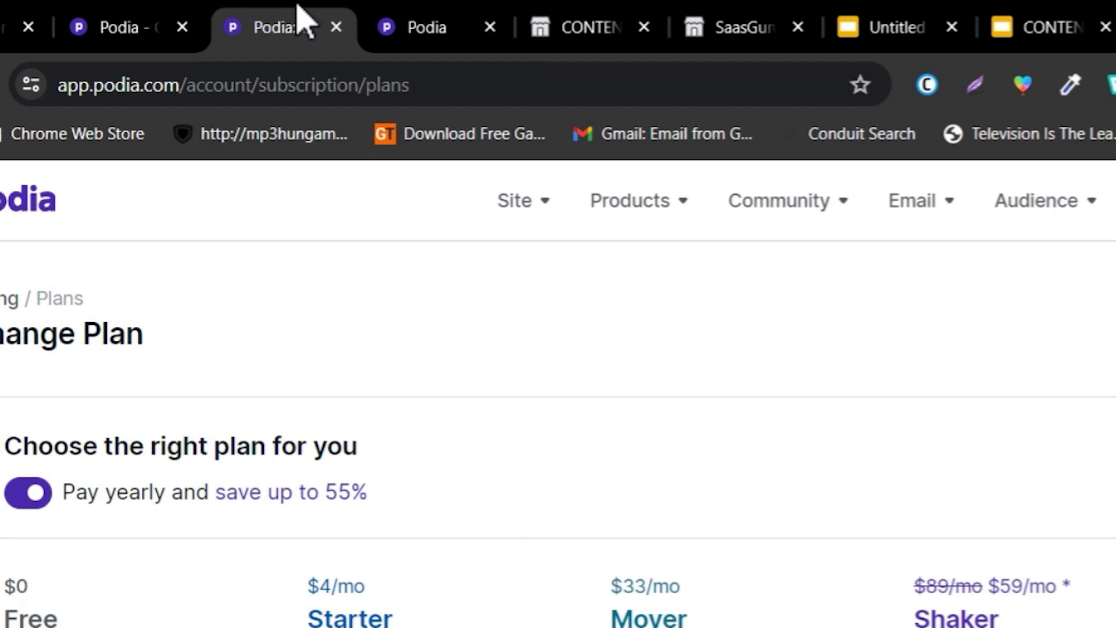
left_click(430, 23)
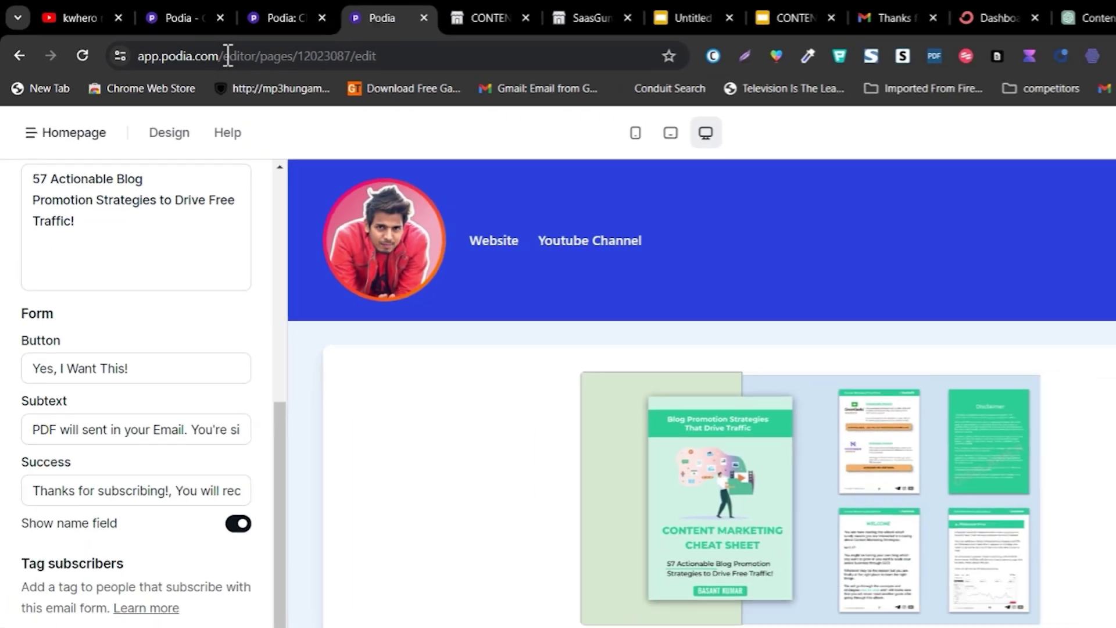
Step: Shorten the web address to app.podia.com to reach the Podia dashboard
left_click_drag(180, 84, 316, 92)
left_click_drag(267, 52, 508, 60)
key("BackSpace")
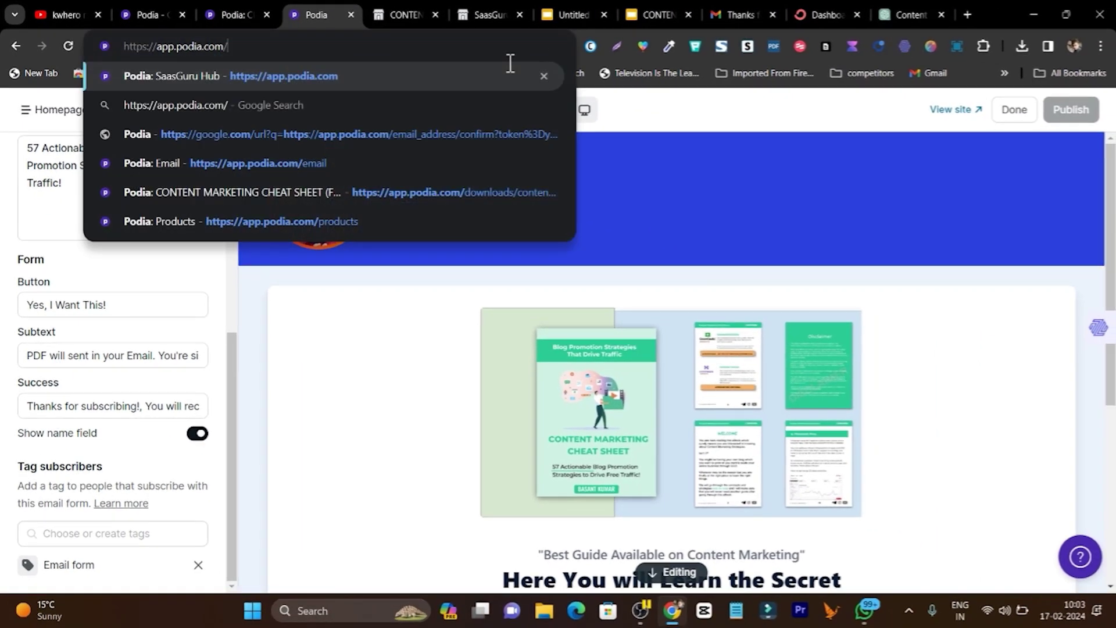
key("Return")
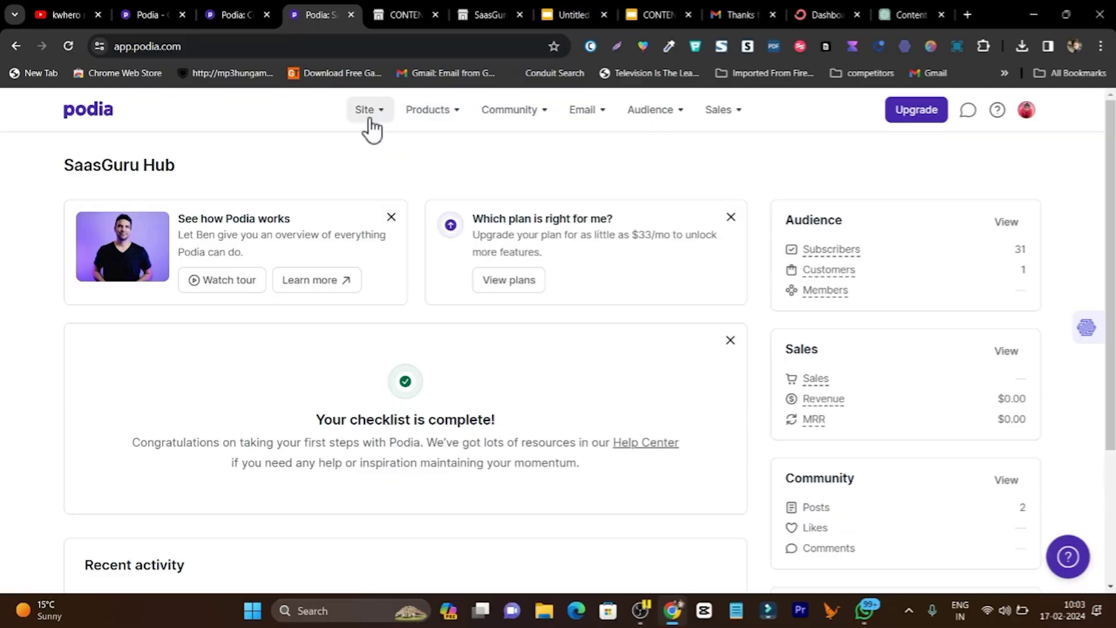
Step: Edit the cheat-sheet download product from the All products list
left_click(433, 119)
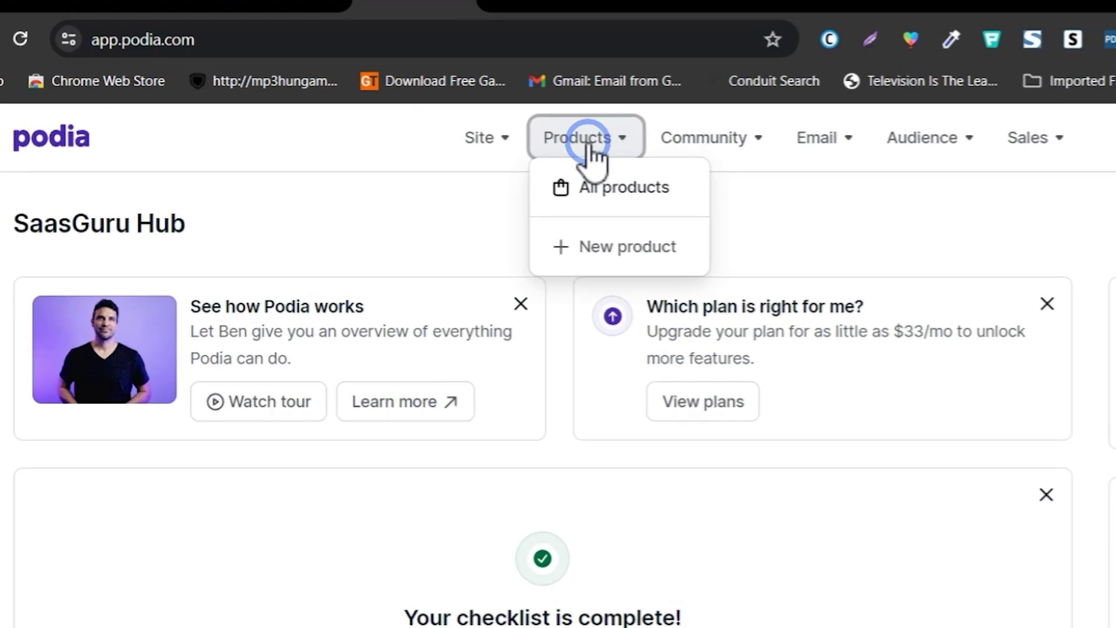
left_click(450, 143)
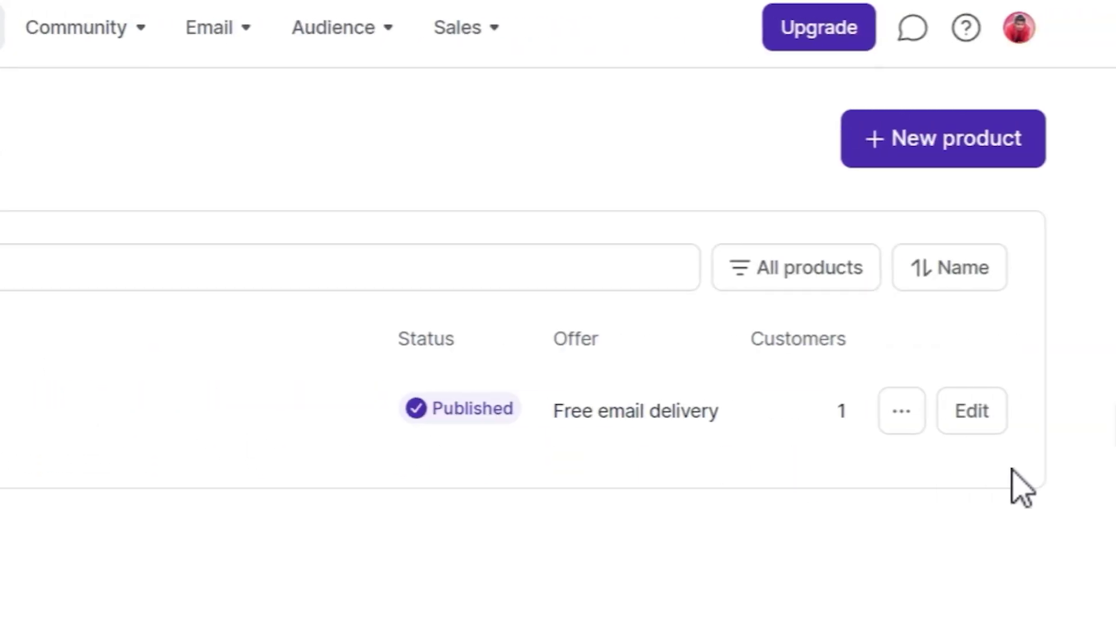
left_click(965, 411)
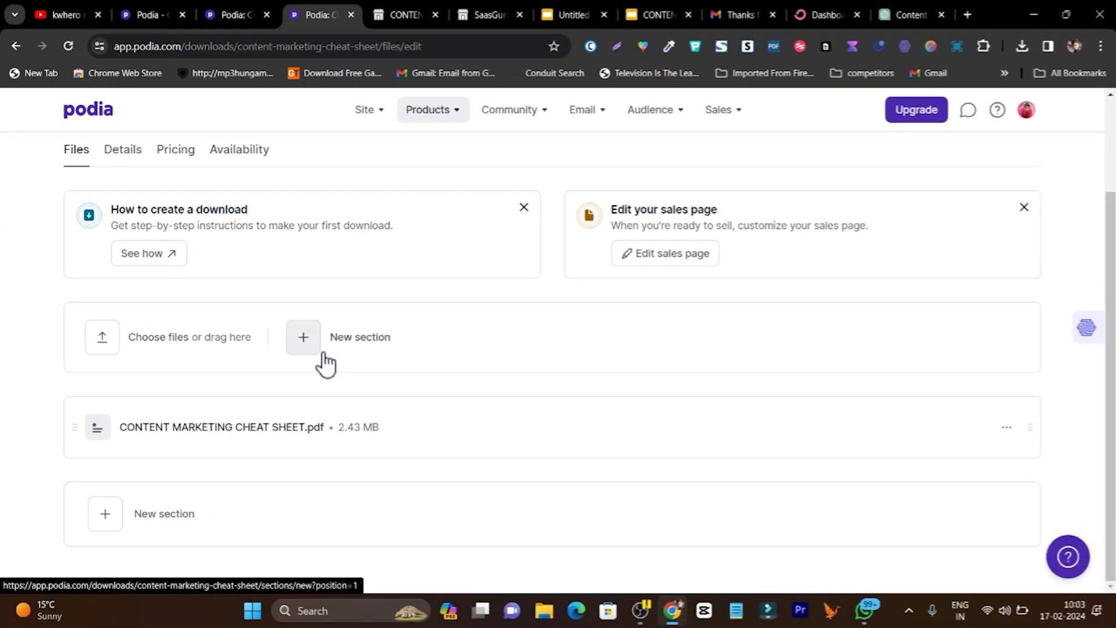
Step: Upload a second copy of CONTENT MARKETING CHEAT SHEET.pdf to the download's files
left_click(102, 339)
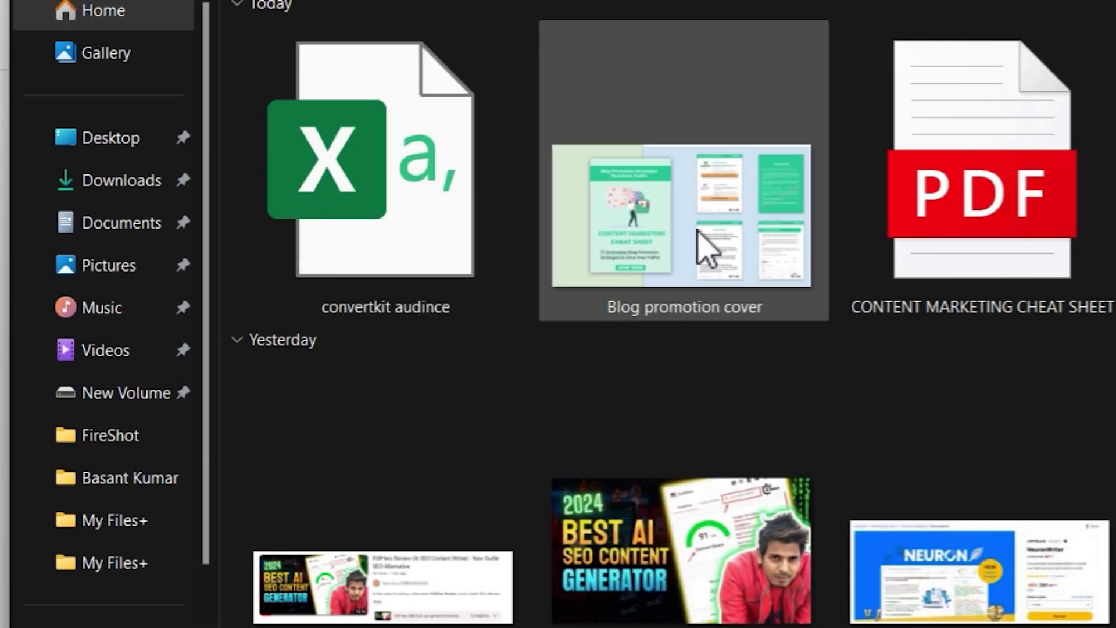
left_click(928, 242)
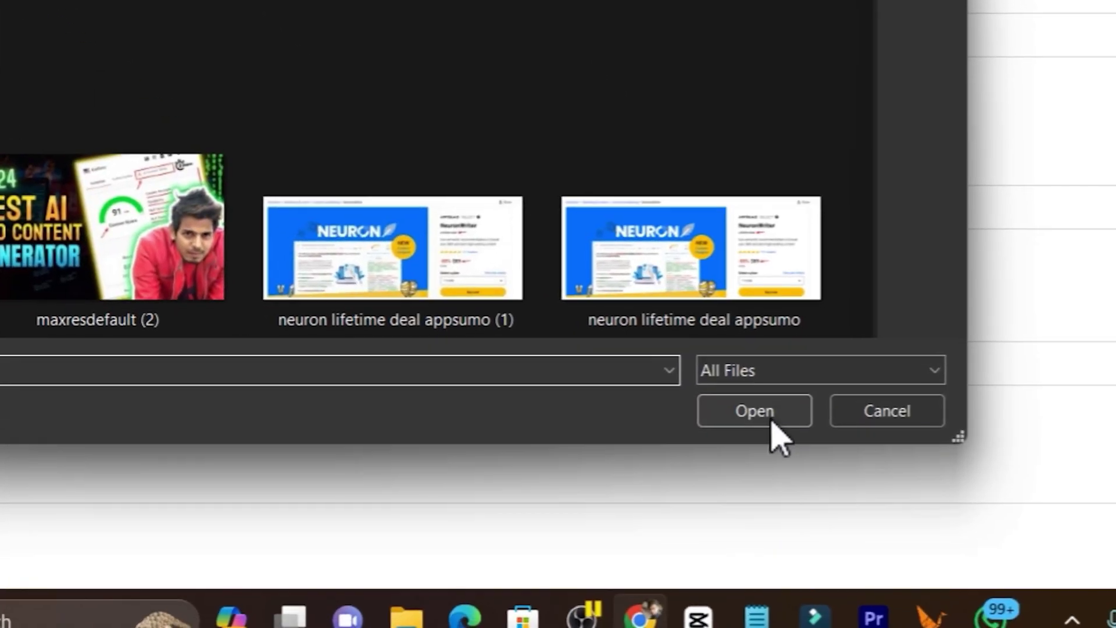
left_click(767, 414)
scroll(279, 244, "down", 1)
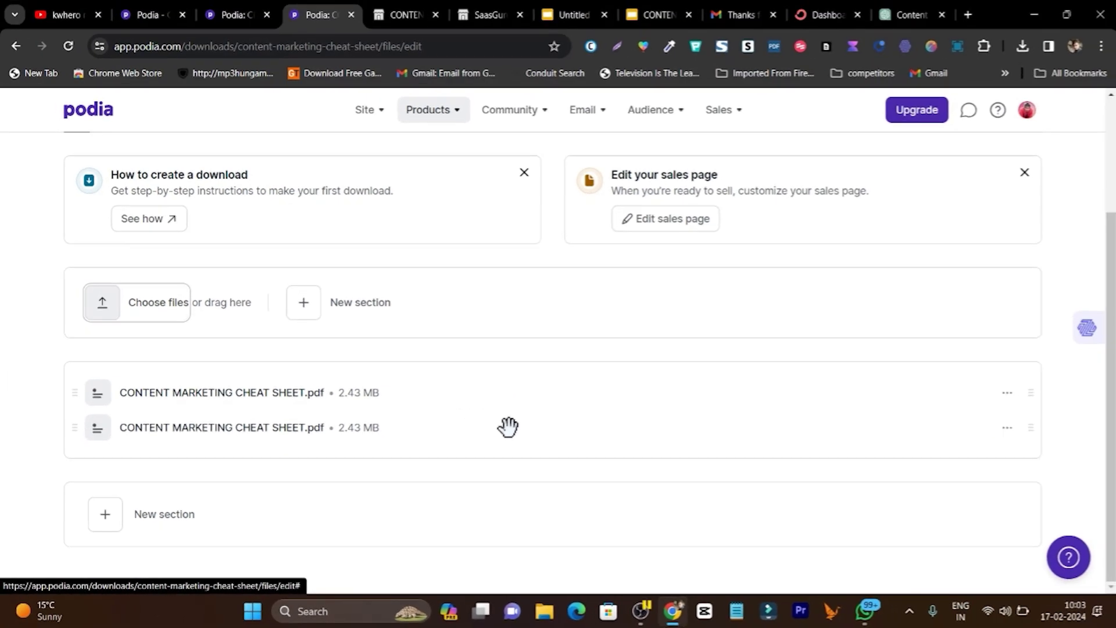
scroll(543, 416, "up", 3)
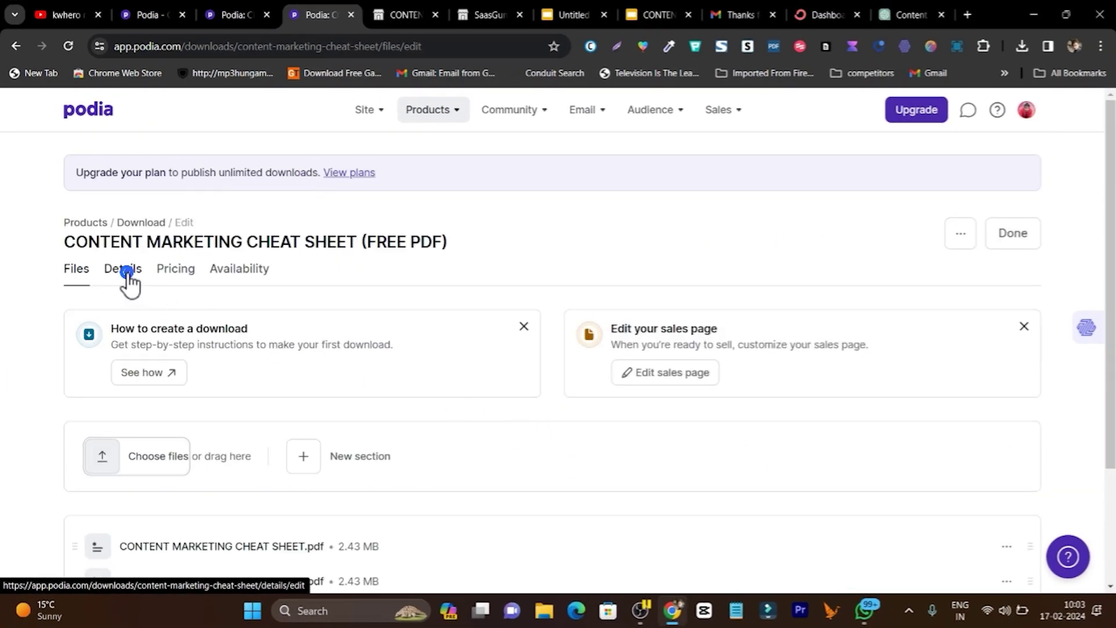
Step: Review the CONTENT MARKETING CHEAT SHEET (FREE PDF) details, comparing against the Google Slides cover
left_click(128, 273)
scroll(415, 286, "down", 1)
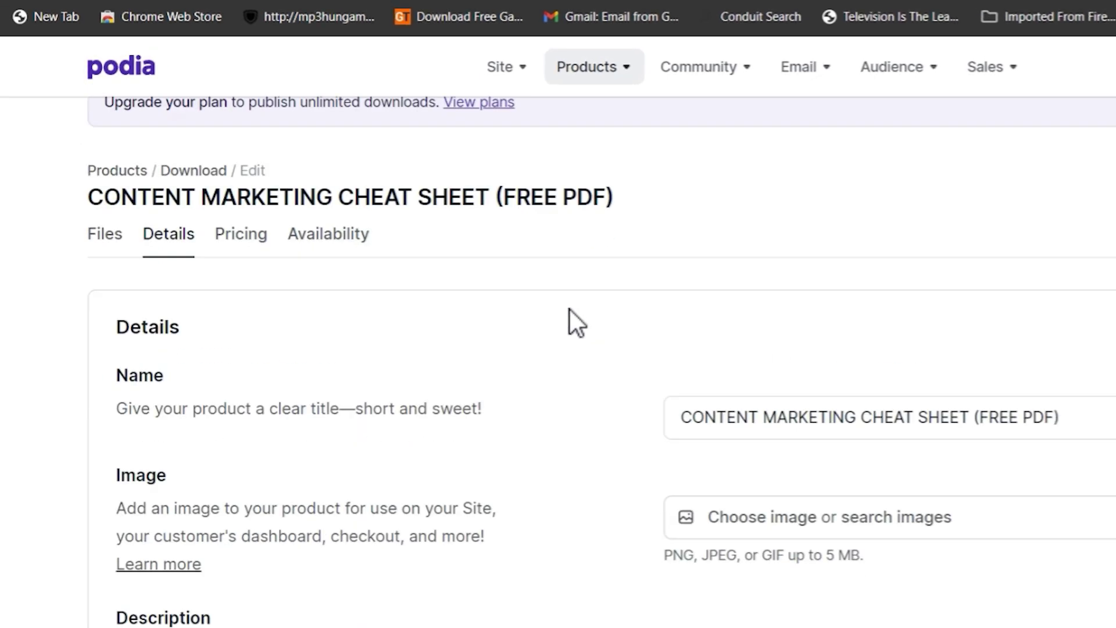
scroll(569, 309, "down", 2)
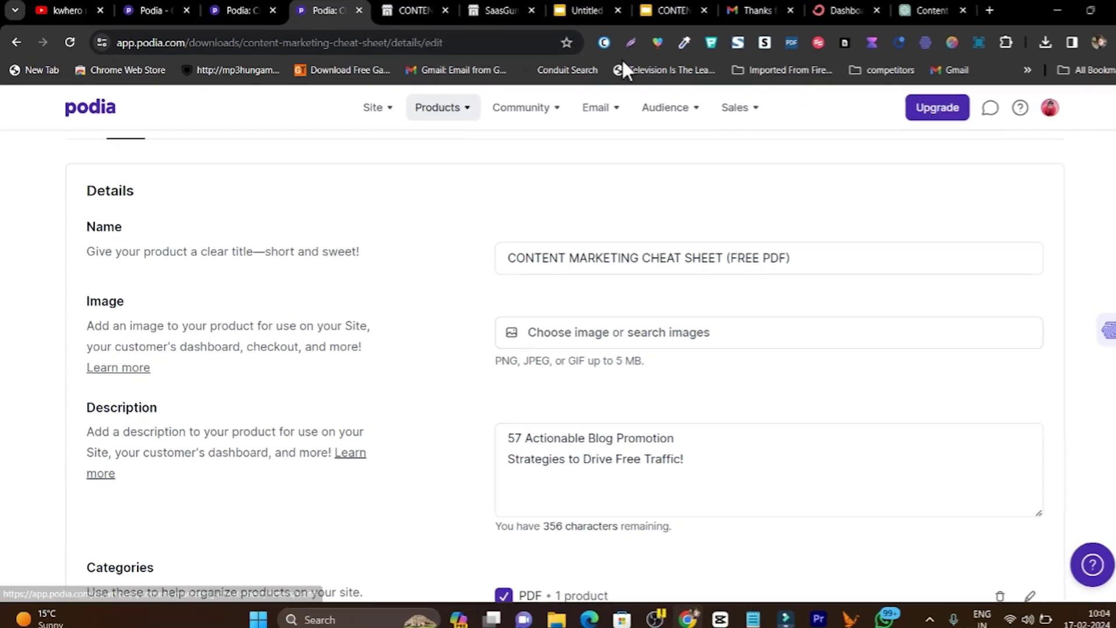
left_click(608, 2)
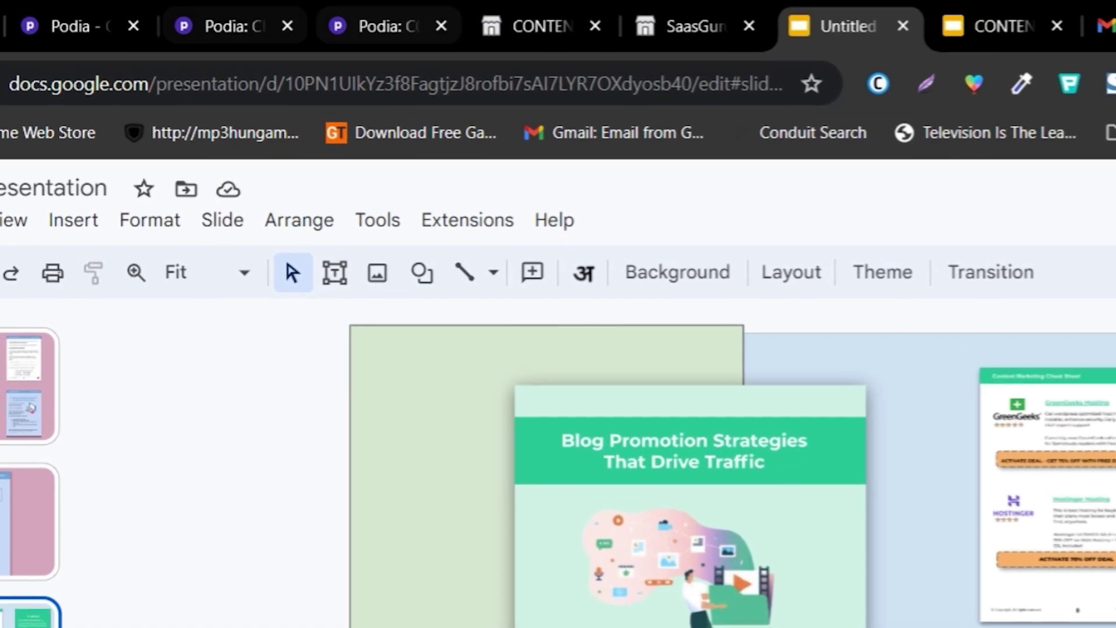
left_click(349, 27)
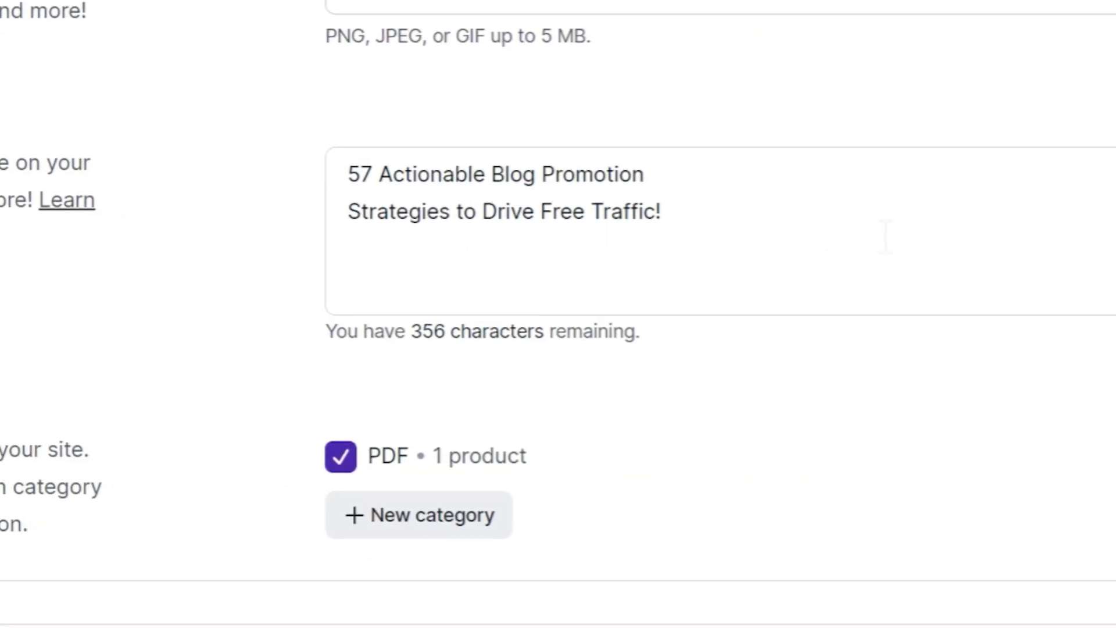
scroll(567, 410, "down", 3)
scroll(567, 410, "up", 7)
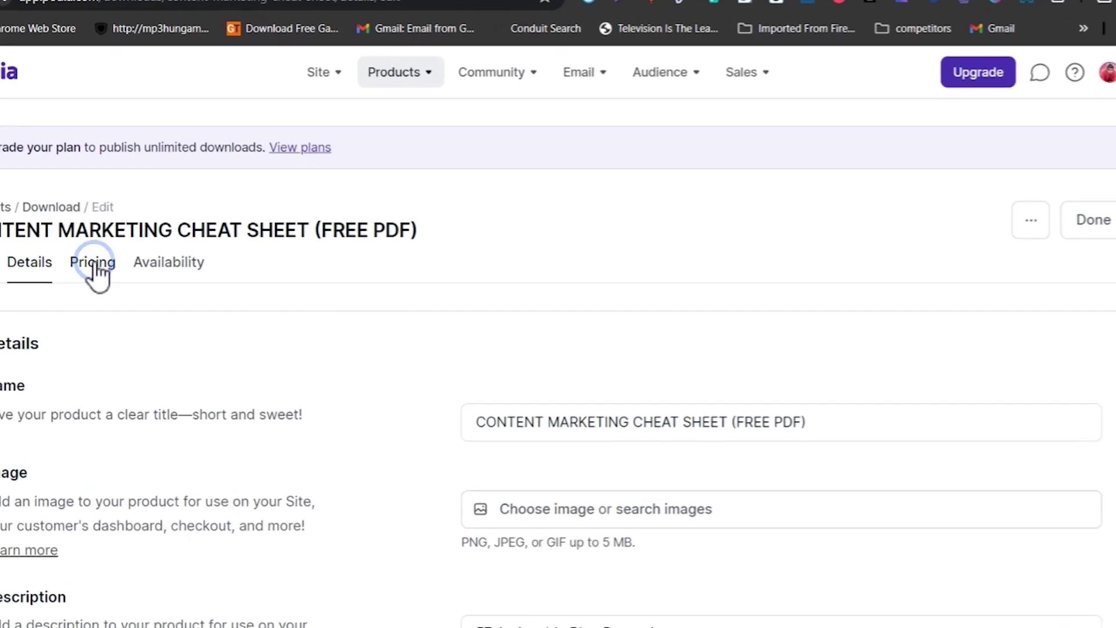
Step: Review the Free email delivery offer's options, then check the thank-you email in Gmail
left_click(177, 271)
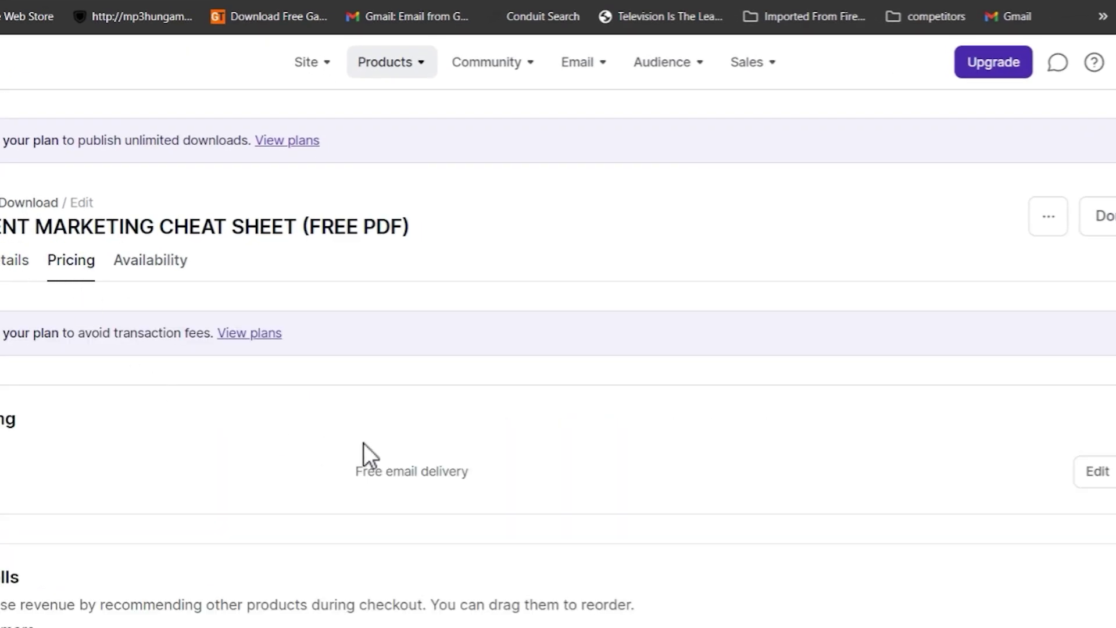
left_click(437, 485)
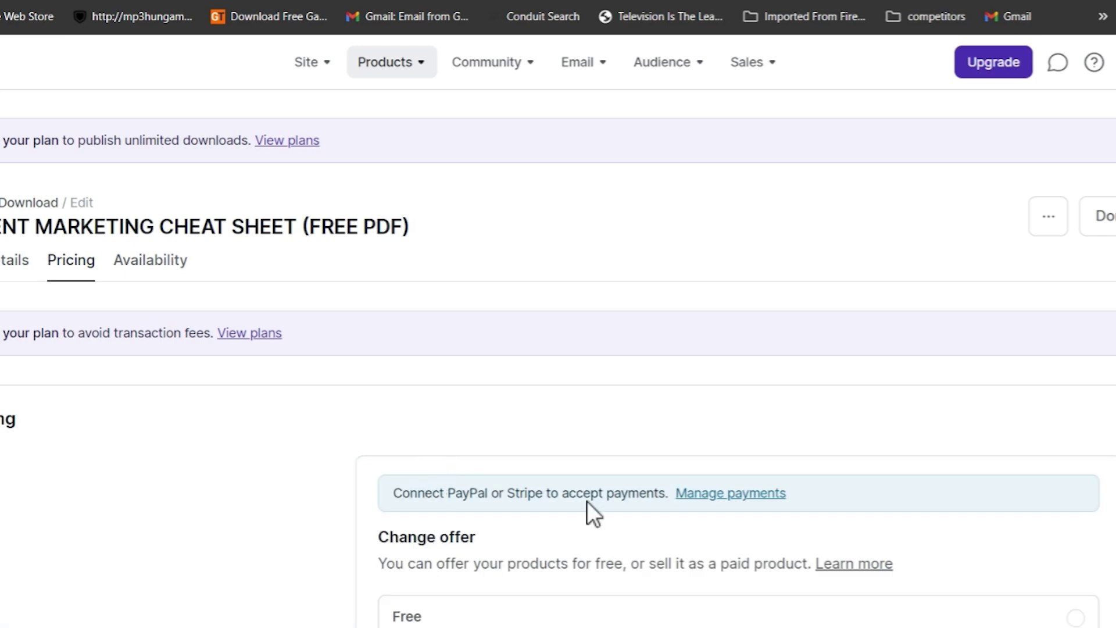
scroll(720, 504, "down", 5)
scroll(593, 424, "down", 2)
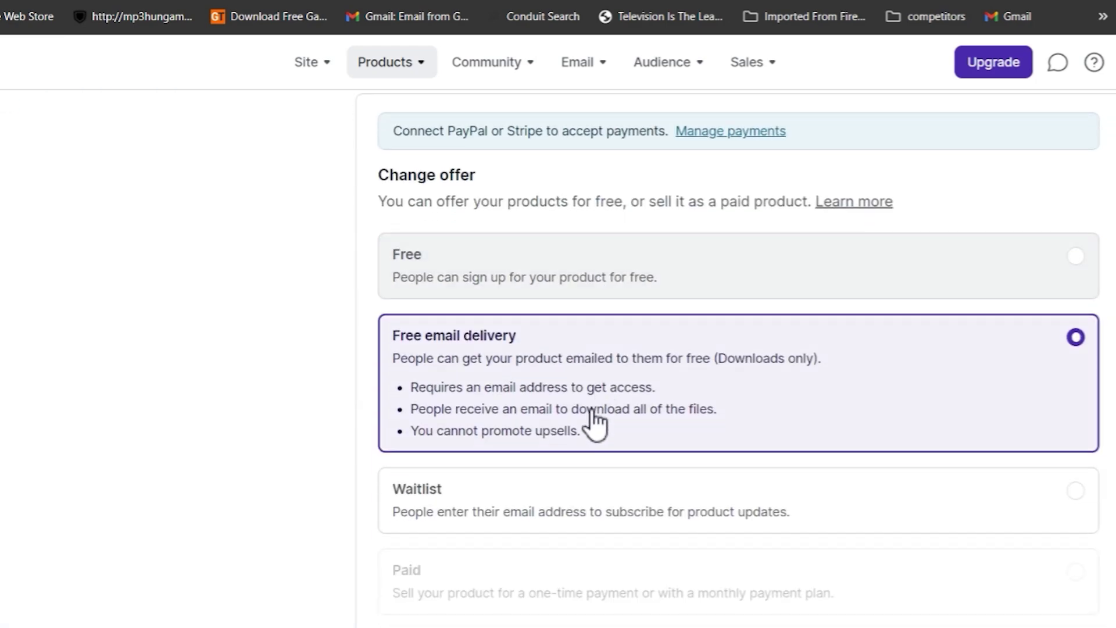
scroll(616, 523, "down", 3)
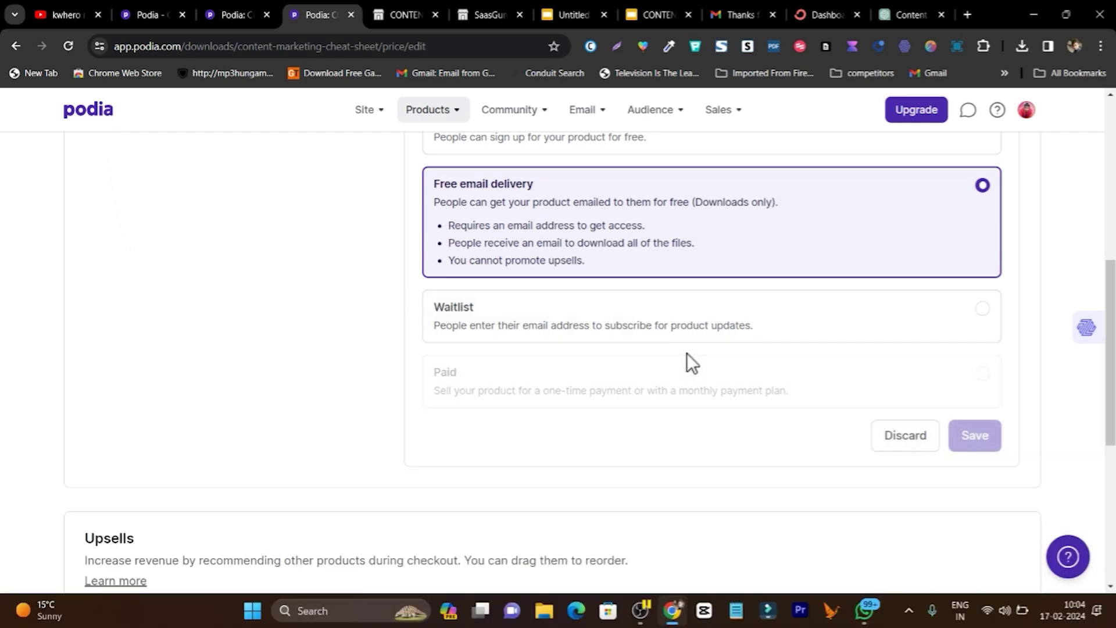
scroll(605, 412, "up", 1)
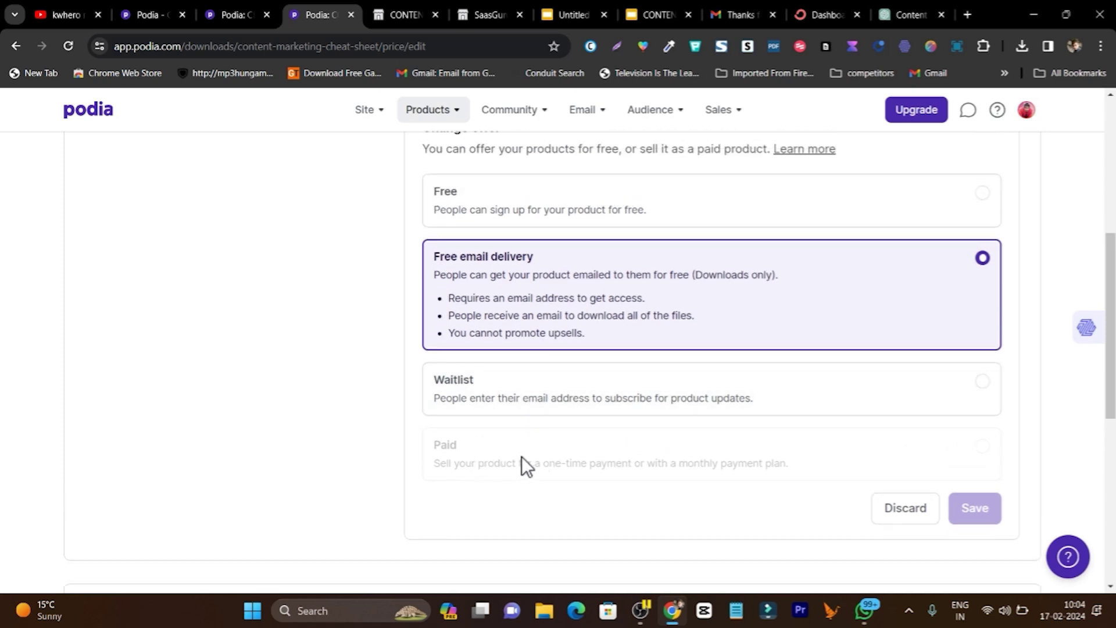
scroll(576, 462, "up", 3)
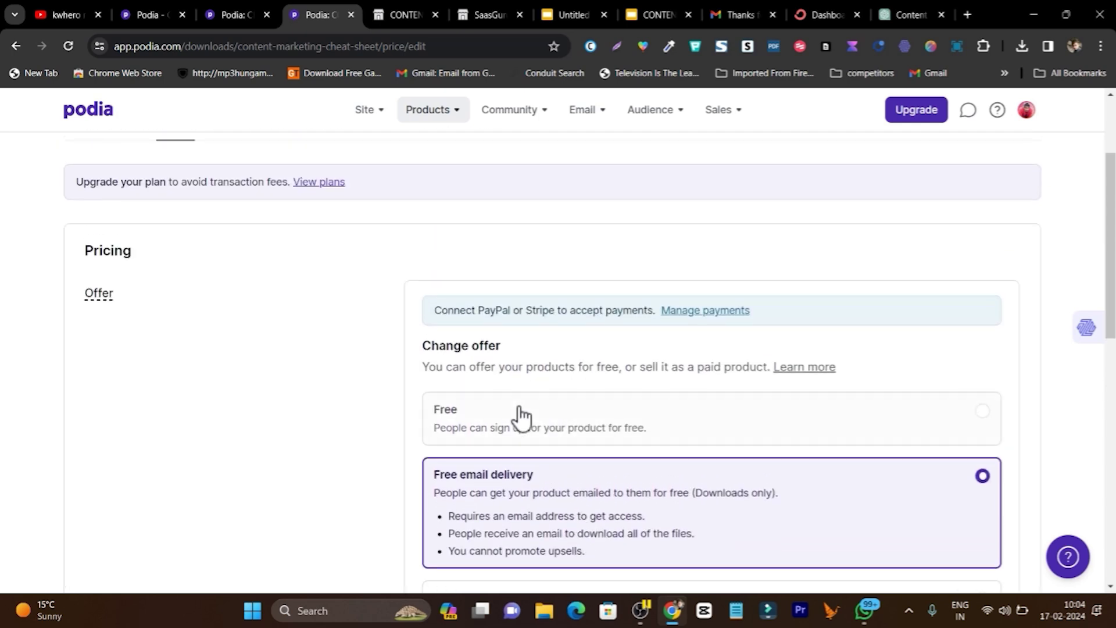
scroll(519, 427, "down", 2)
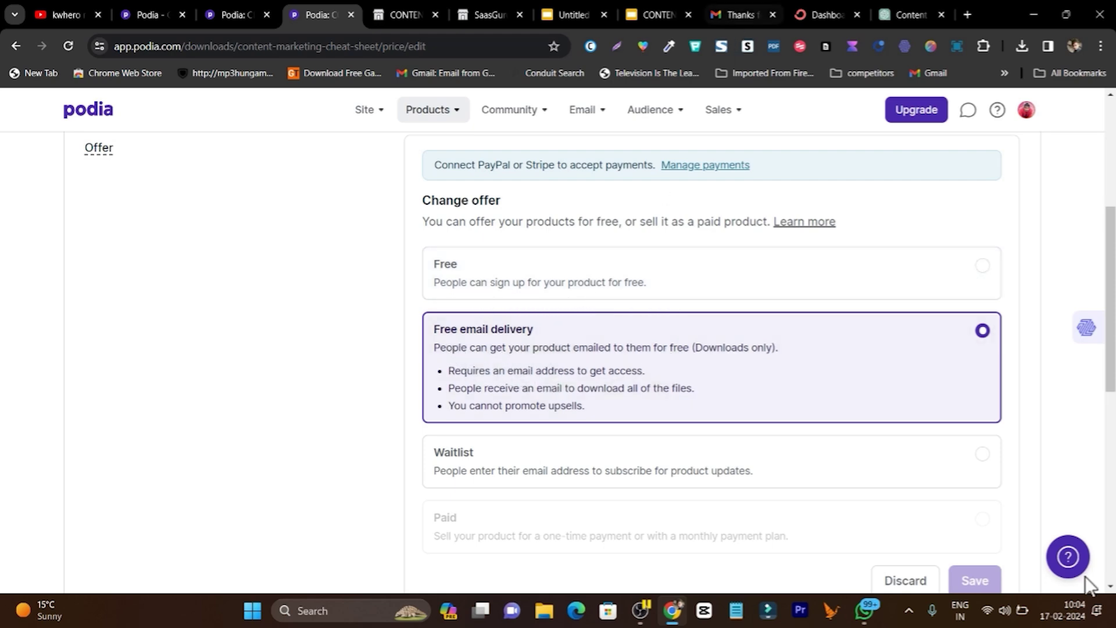
left_click(741, 15)
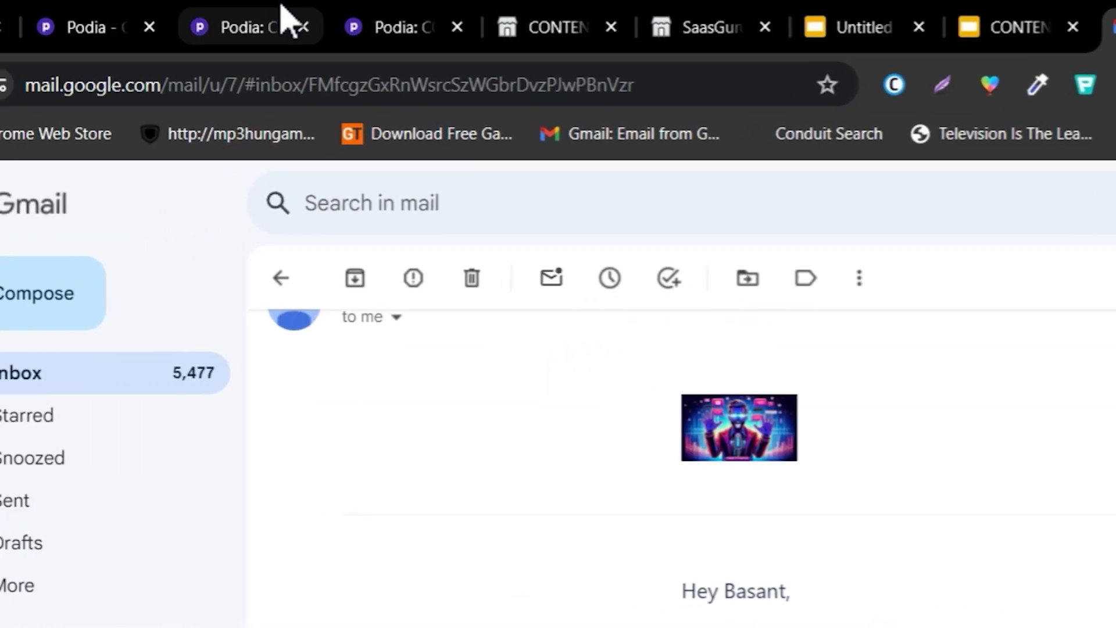
left_click(287, 20)
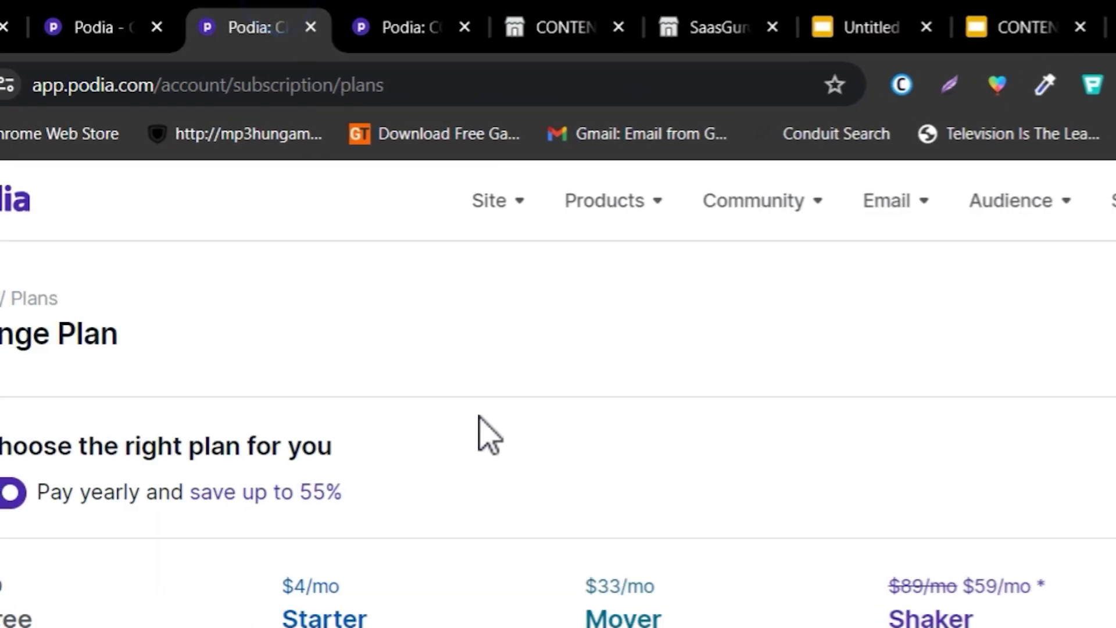
left_click(447, 18)
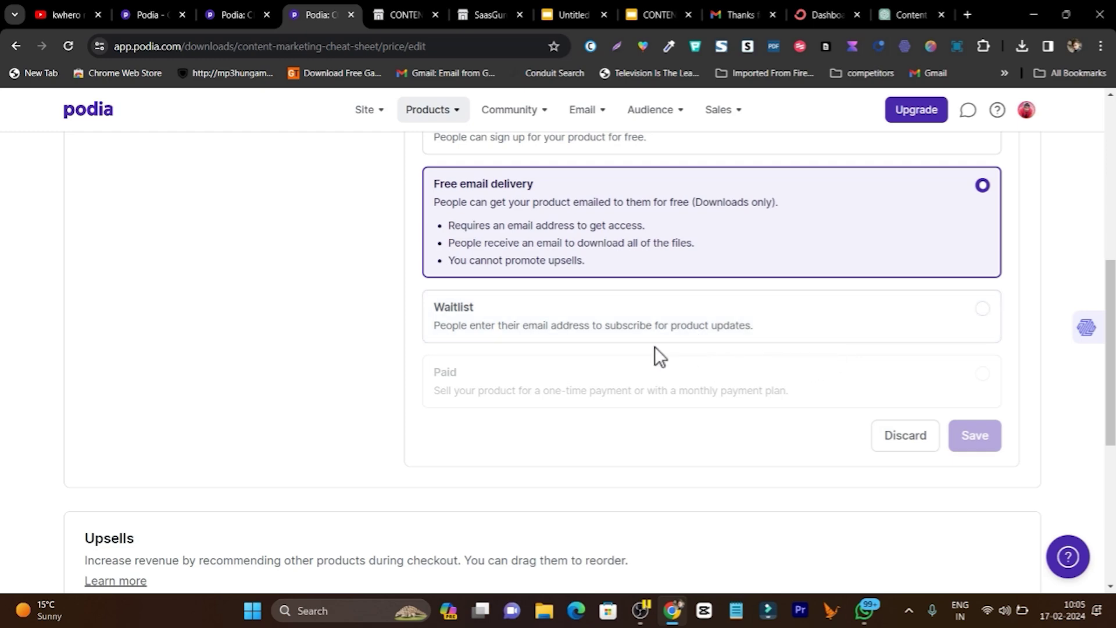
scroll(656, 356, "up", 3)
scroll(251, 325, "up", 3)
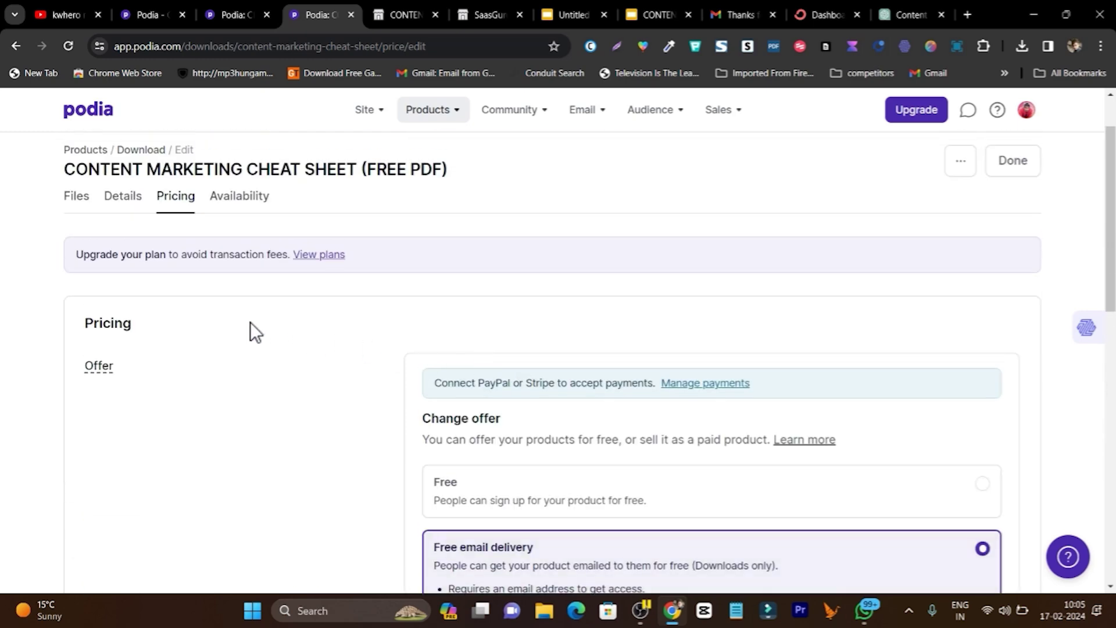
scroll(532, 304, "down", 9)
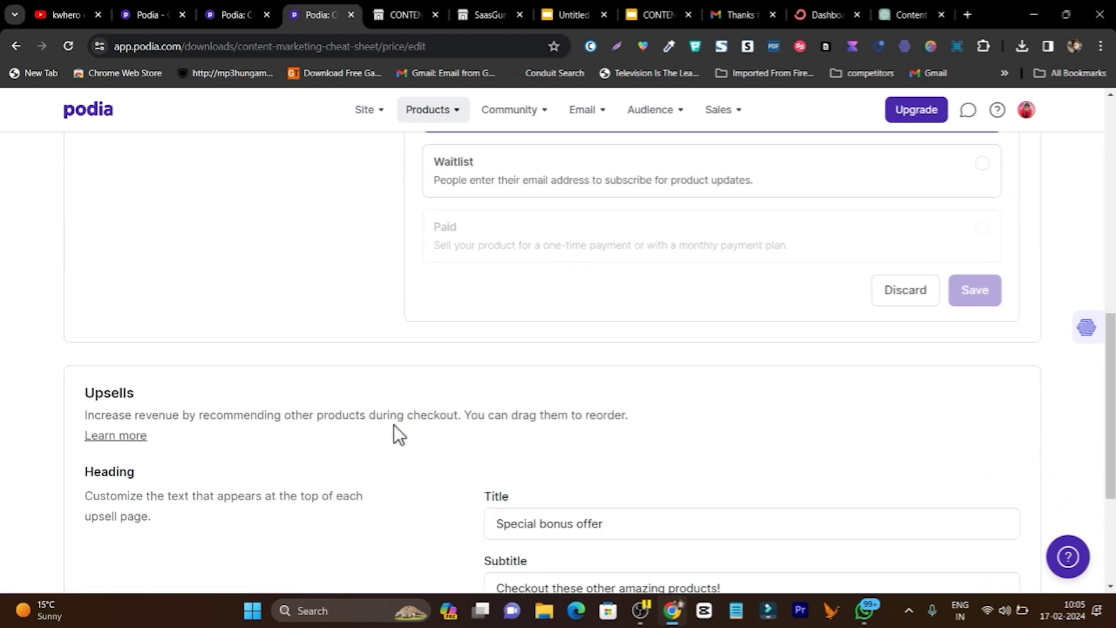
scroll(503, 437, "up", 8)
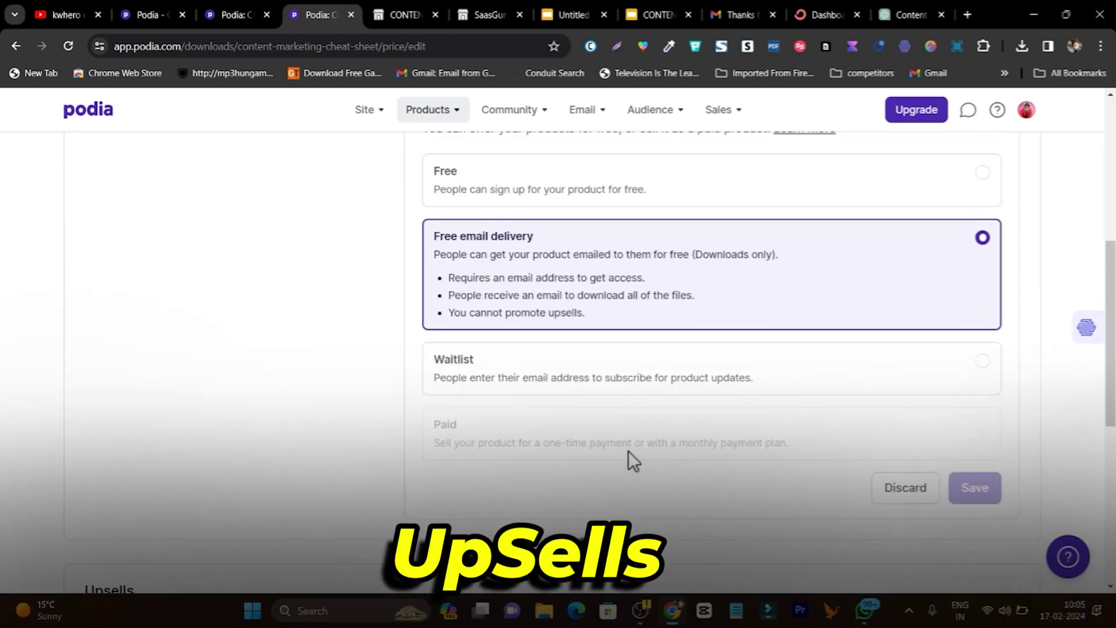
scroll(306, 196, "up", 3)
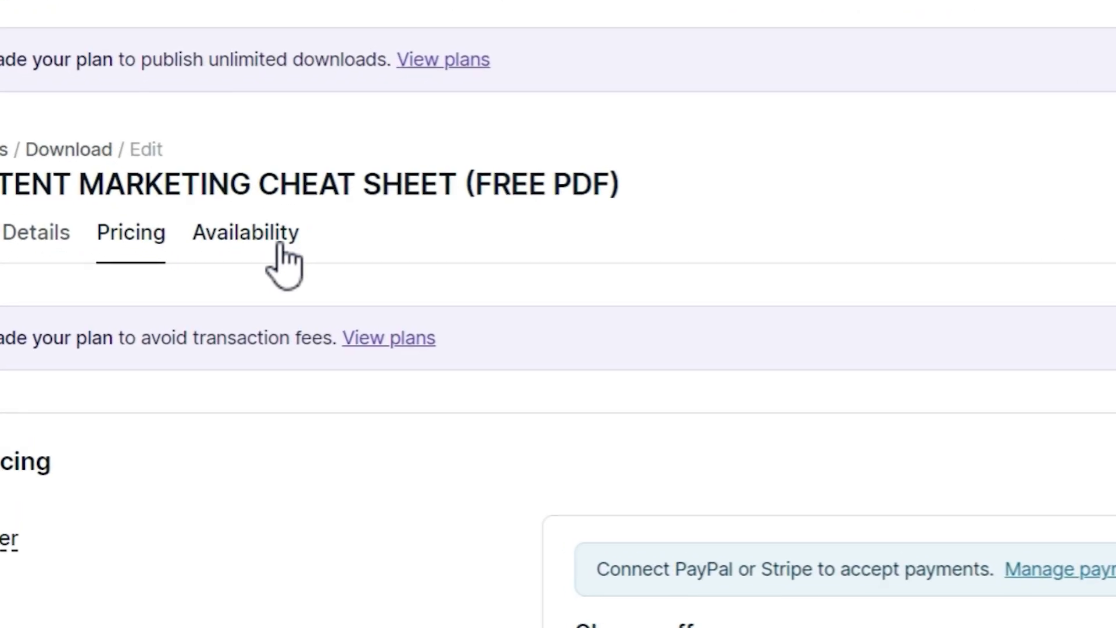
Step: Review the download's Availability and Files tabs, then return to All products
left_click(280, 244)
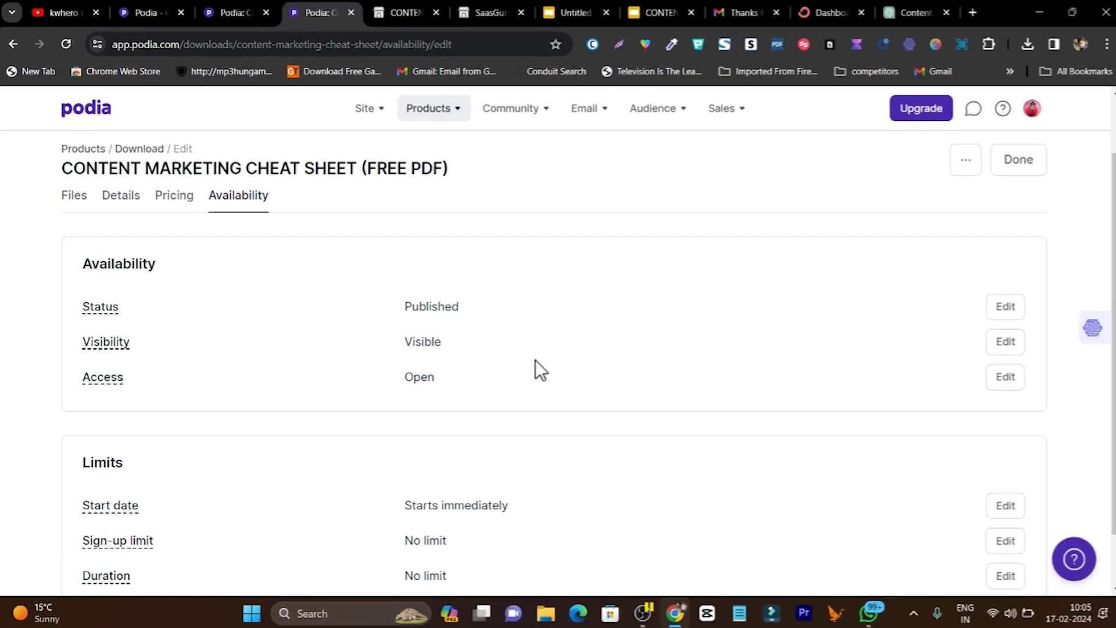
scroll(506, 389, "down", 1)
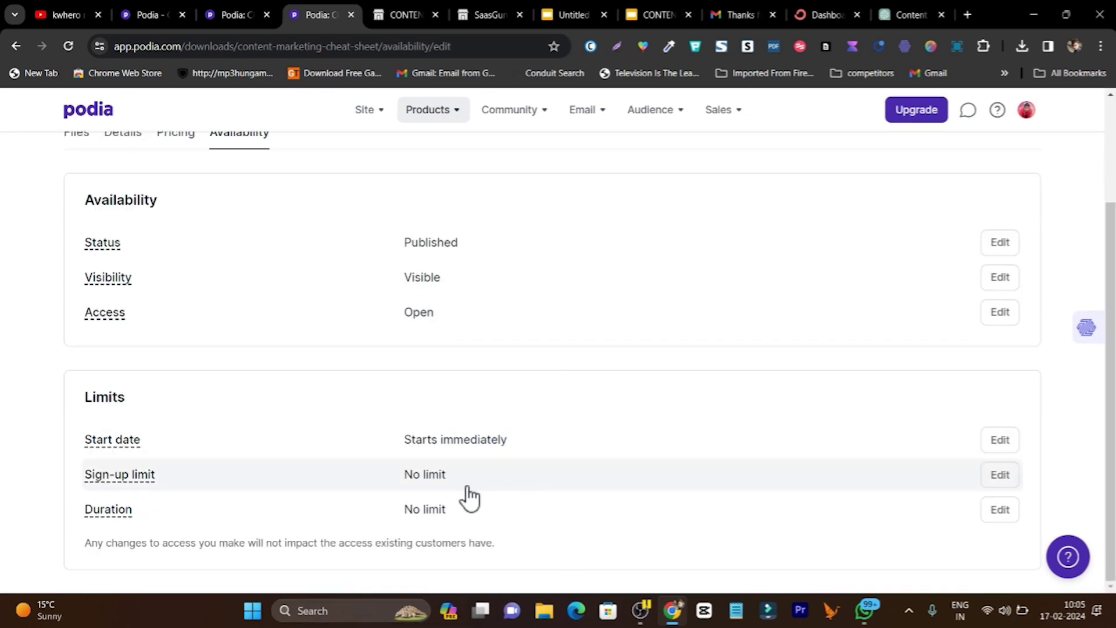
scroll(523, 506, "up", 2)
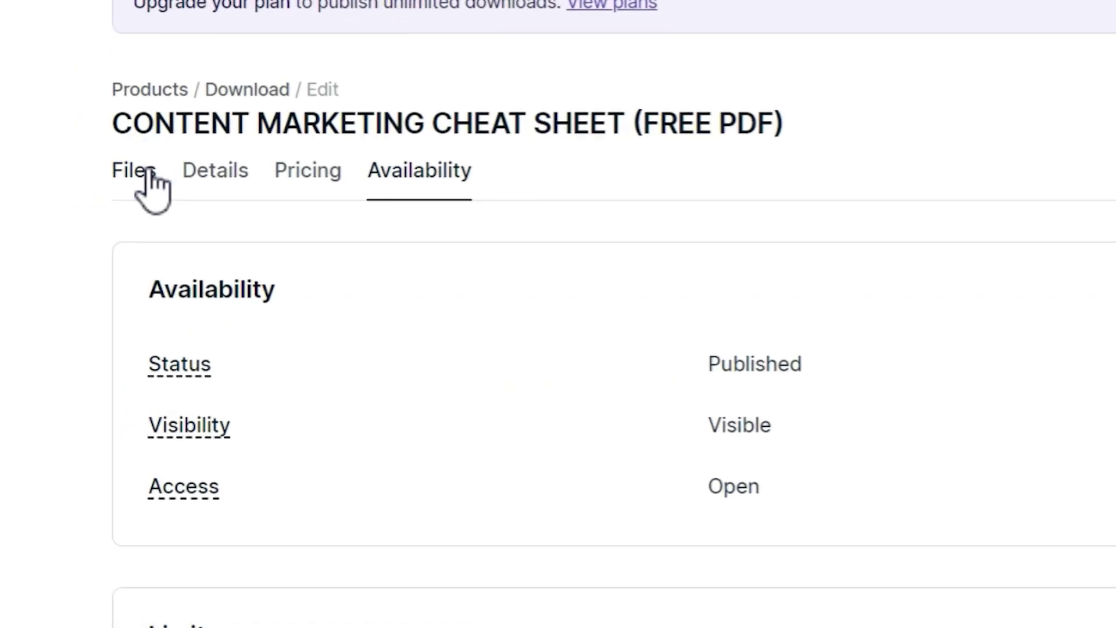
left_click(80, 274)
scroll(341, 468, "down", 4)
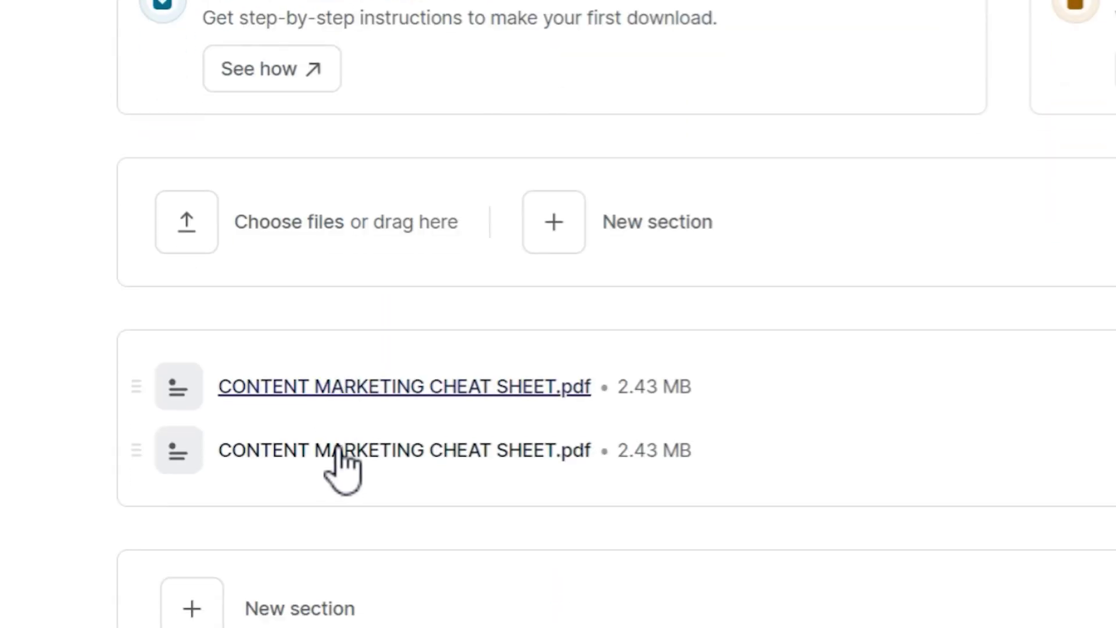
scroll(267, 182, "up", 4)
left_click(803, 3)
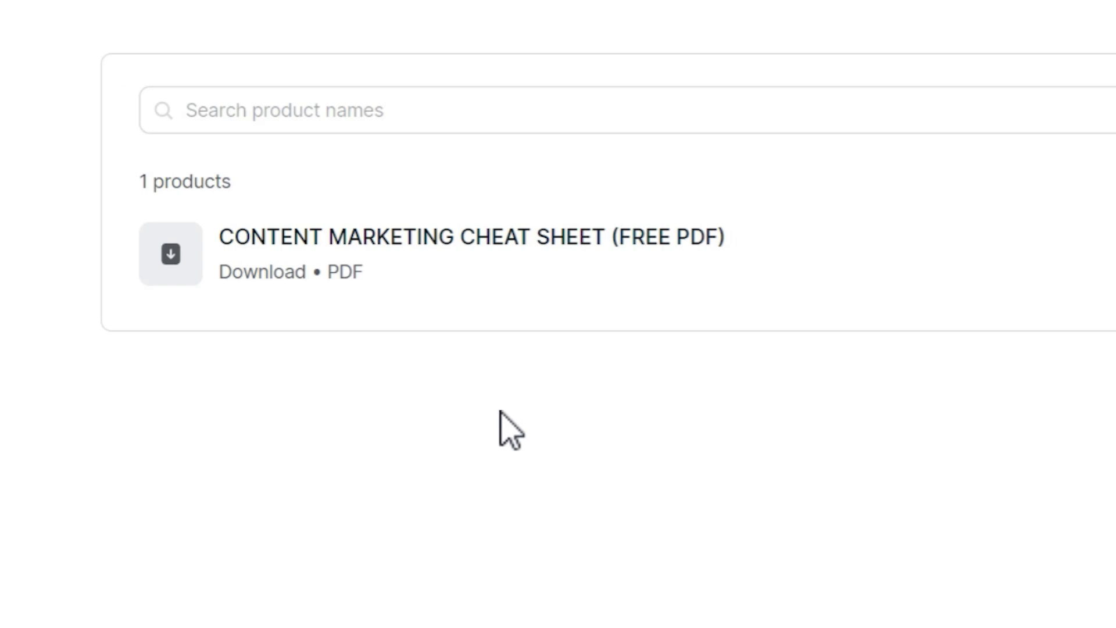
Step: Copy the cheat sheet's public Page link from the Promote download options
left_click(511, 247)
scroll(773, 392, "down", 2)
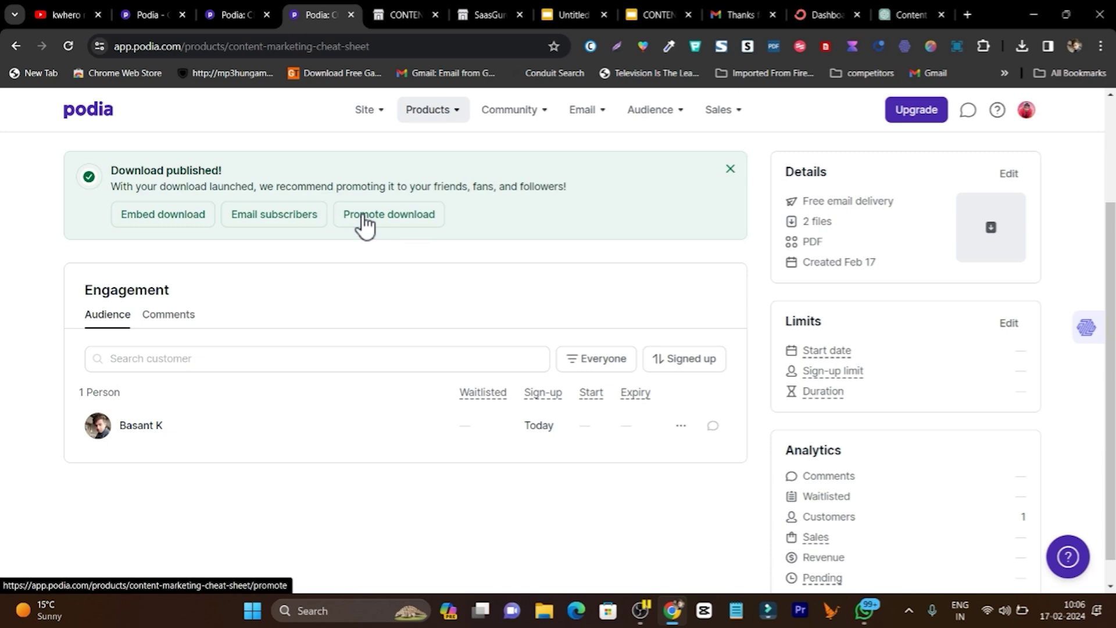
left_click(397, 217)
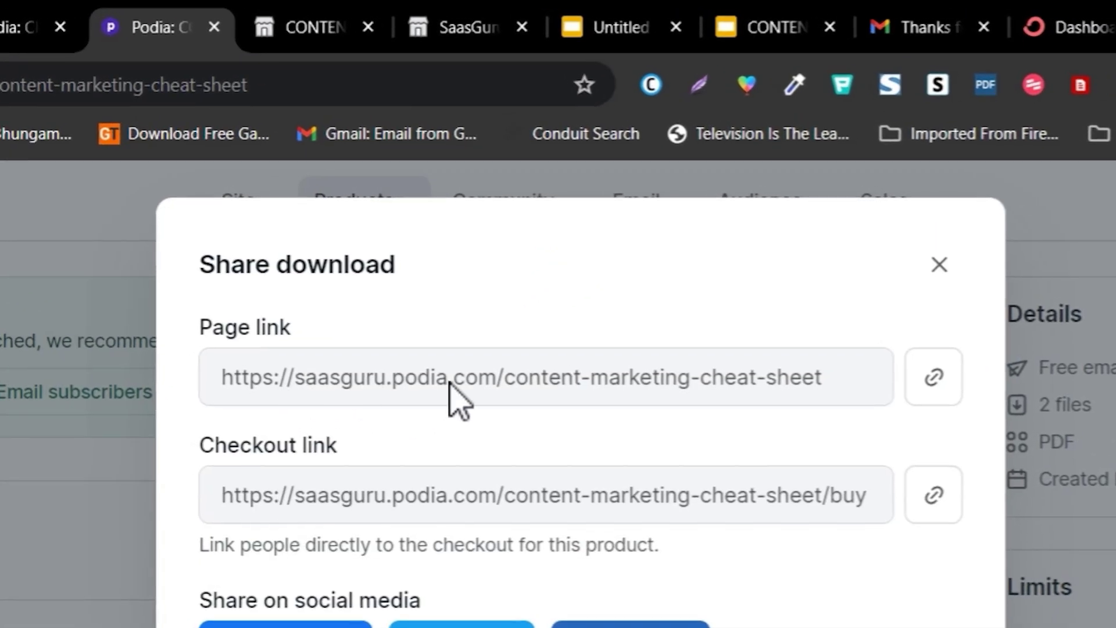
left_click(901, 376)
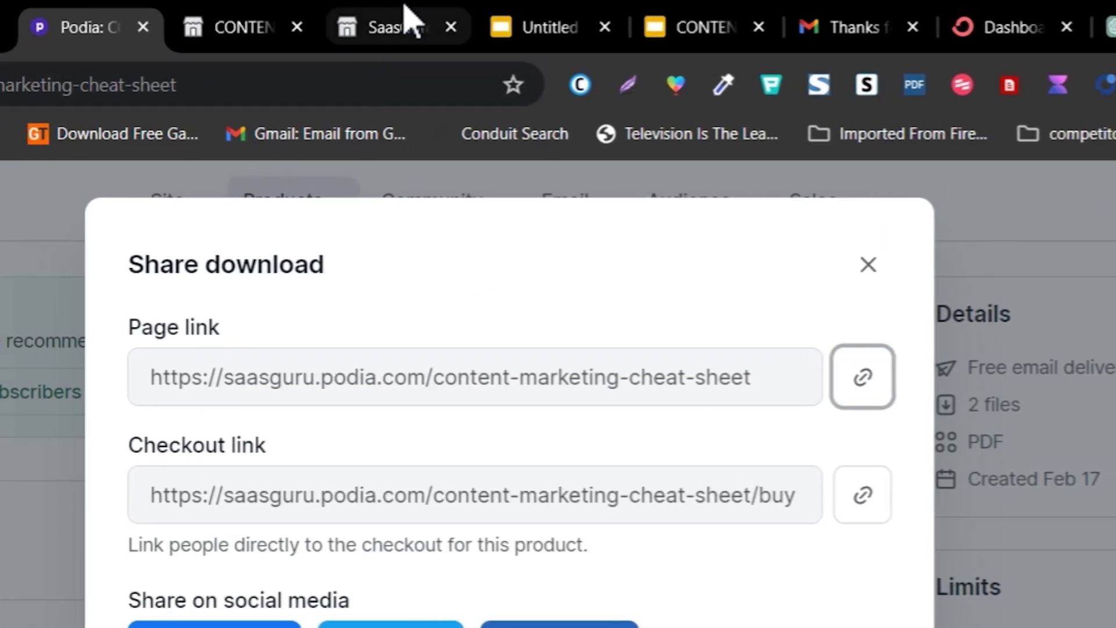
Step: View the live saasguru.podia.com cheat-sheet page with its email sign-up form
left_click(436, 26)
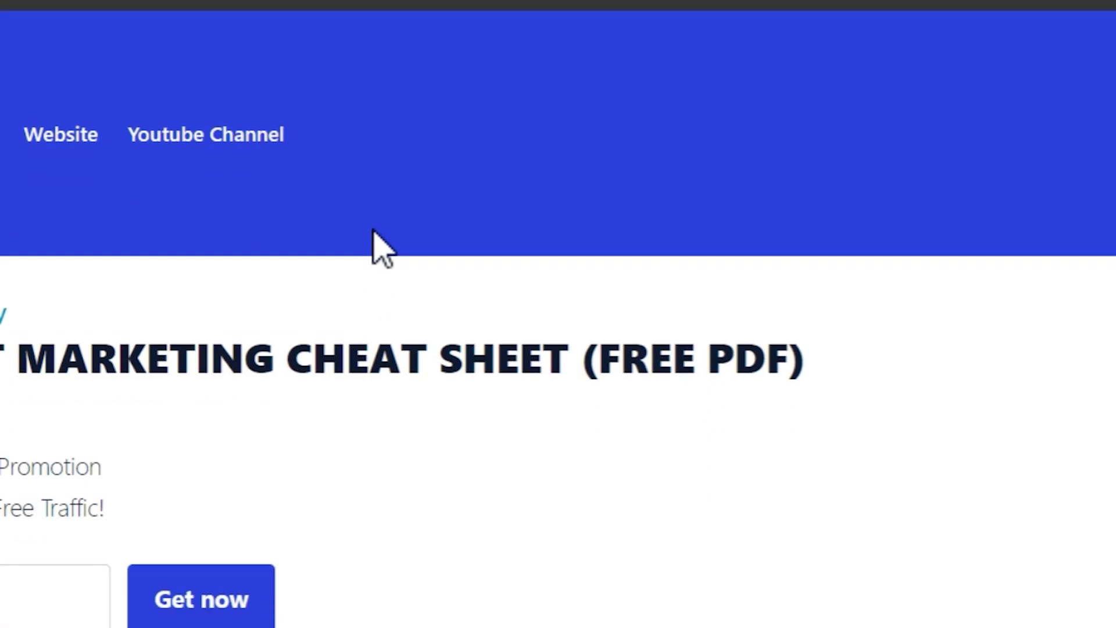
scroll(379, 249, "down", 5)
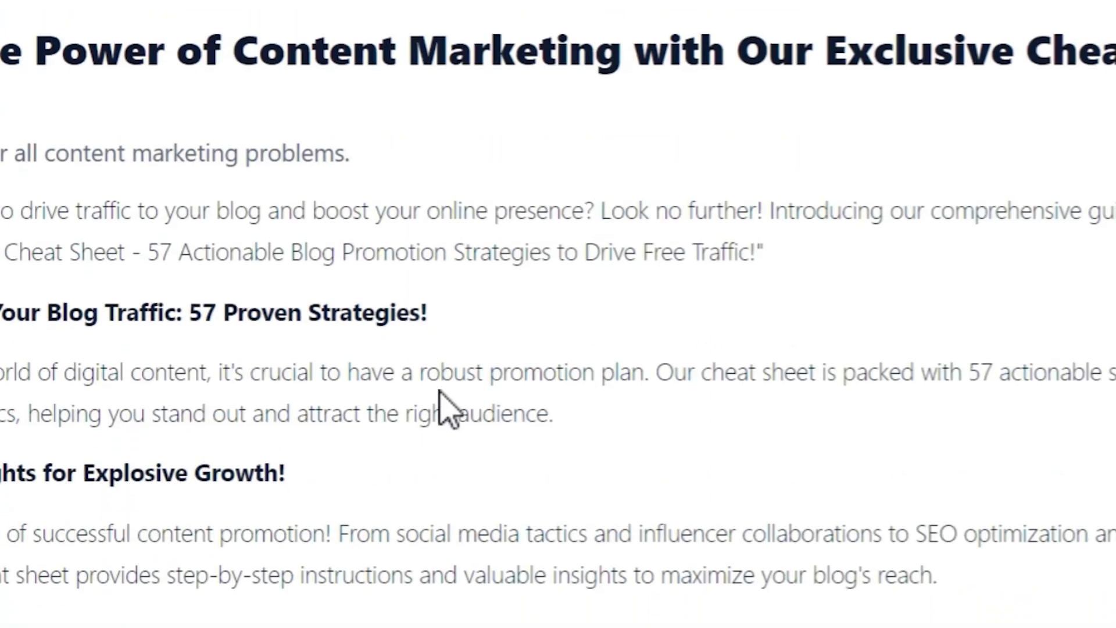
scroll(462, 415, "up", 10)
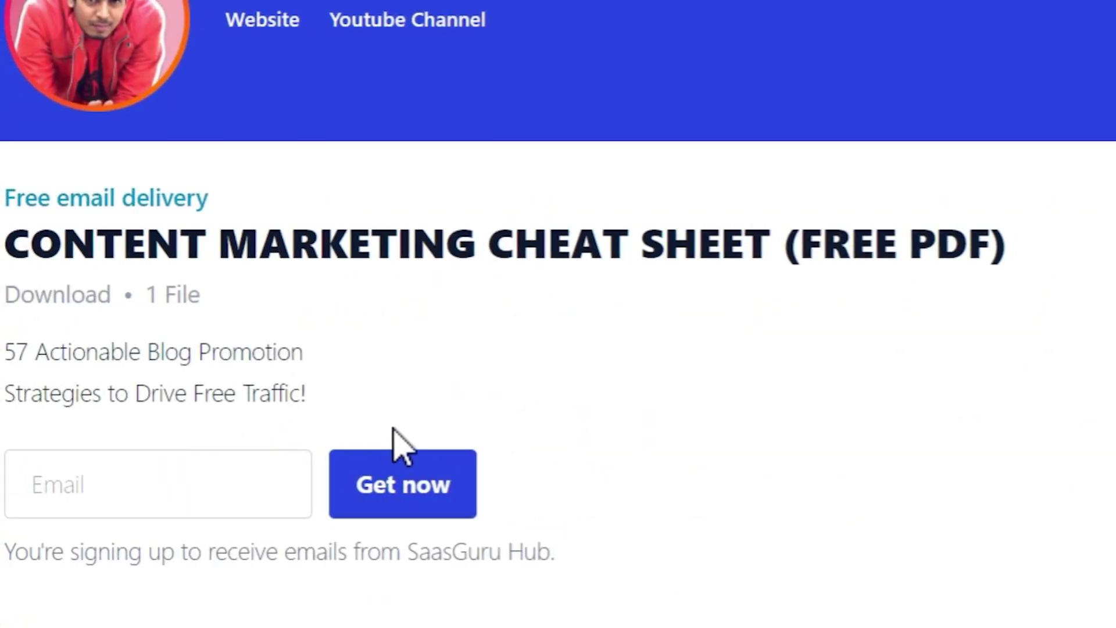
Step: Close the Change Plan tab and show the cheat sheet's more-actions menu in All products
left_click(235, 6)
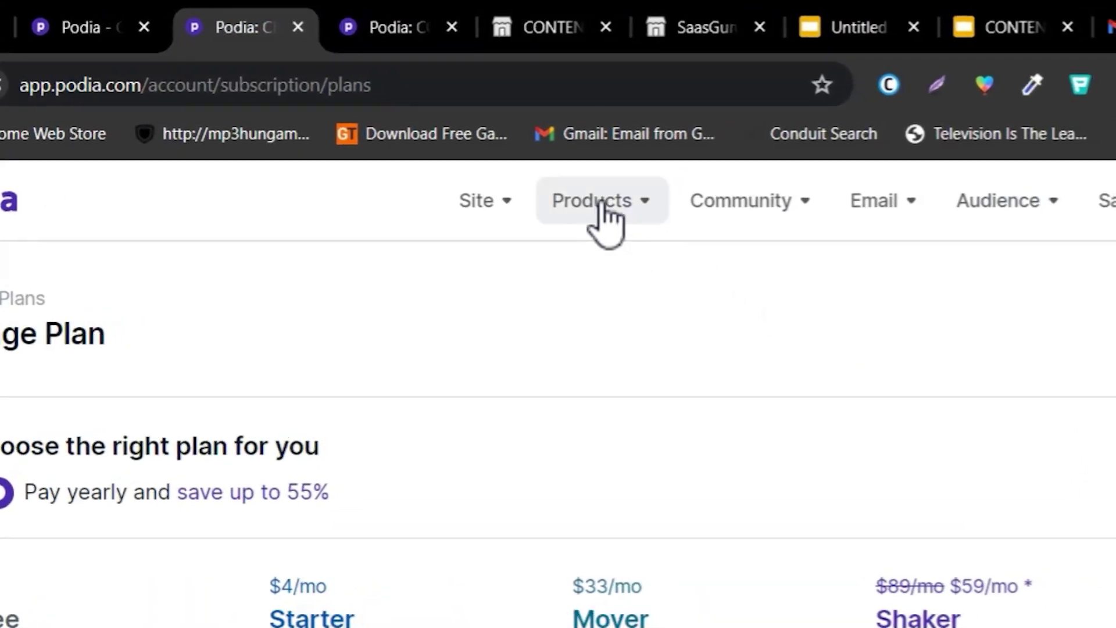
key("ctrl+w")
left_click(455, 114)
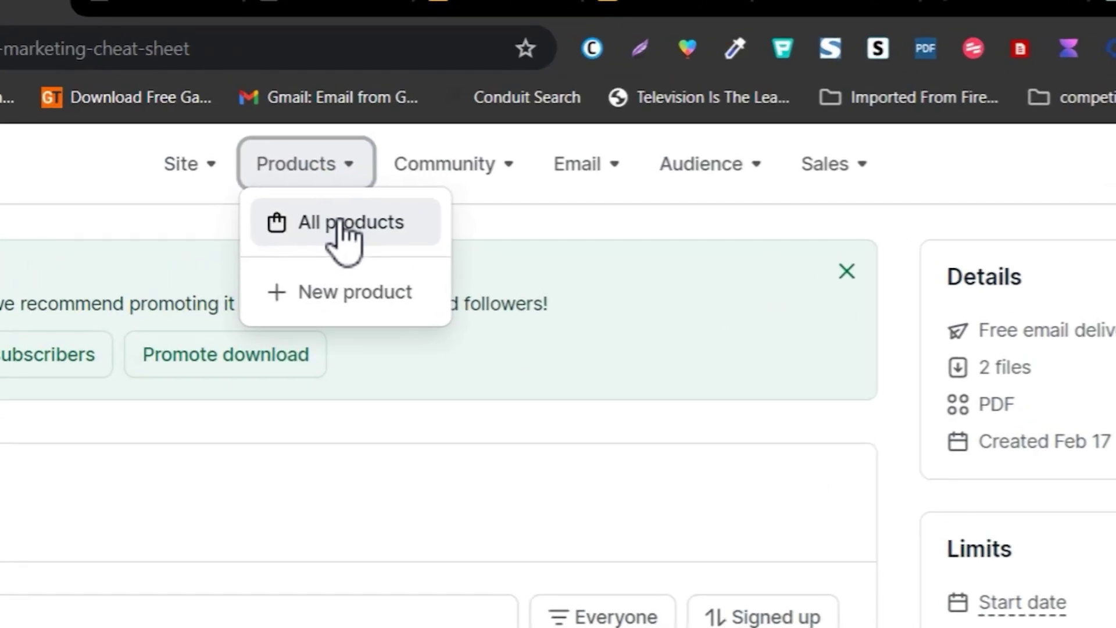
left_click(453, 150)
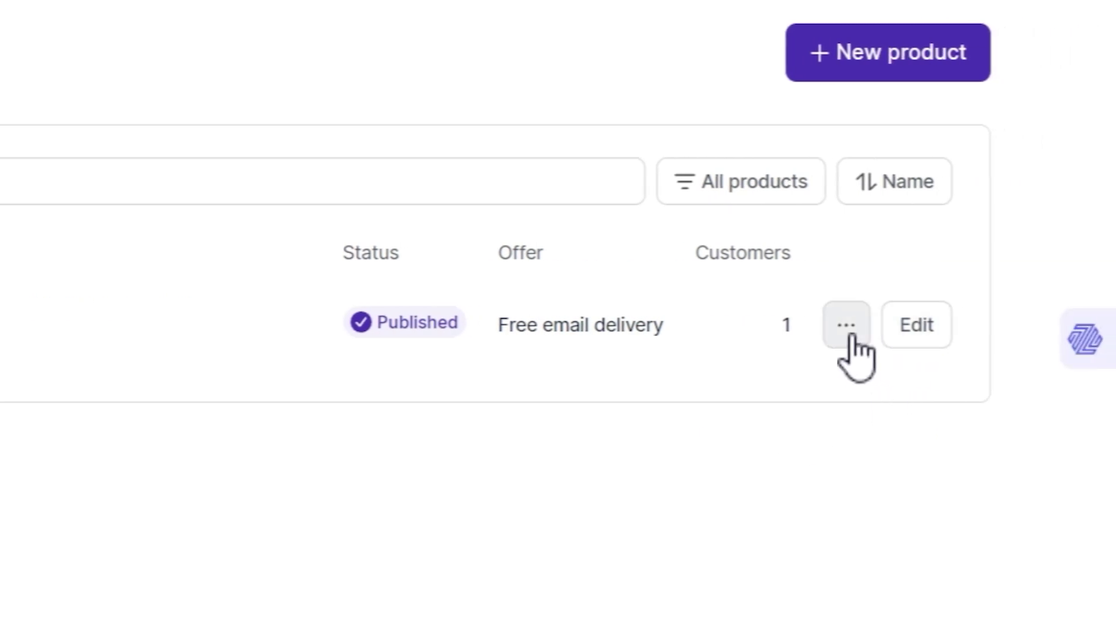
left_click(848, 325)
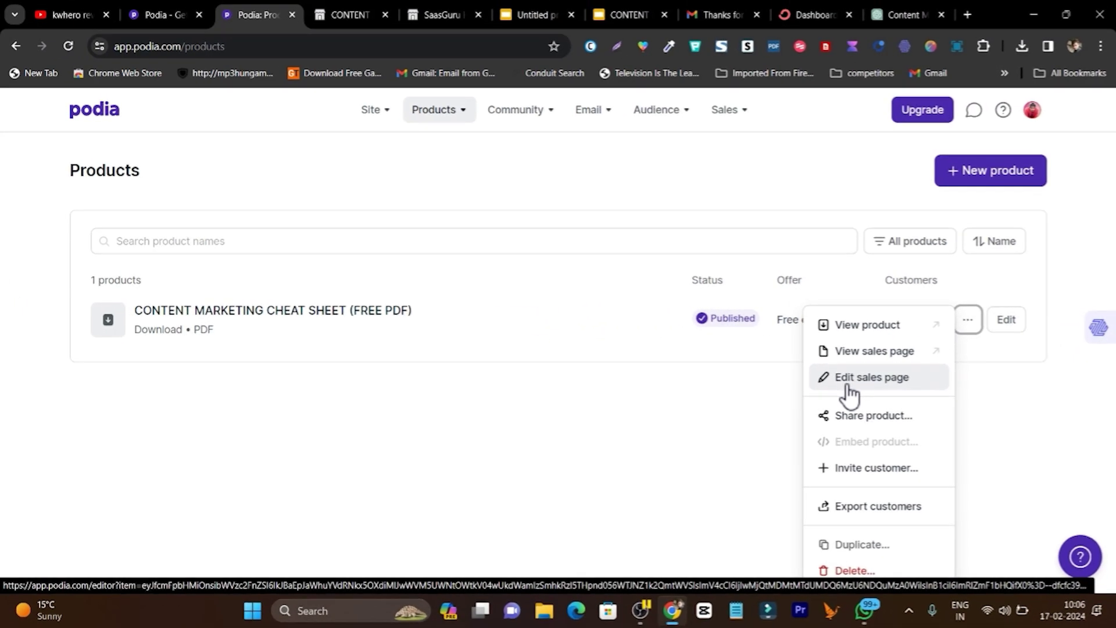
Step: Open the cheat sheet's sales page editor and inspect the product banner section
left_click(853, 388)
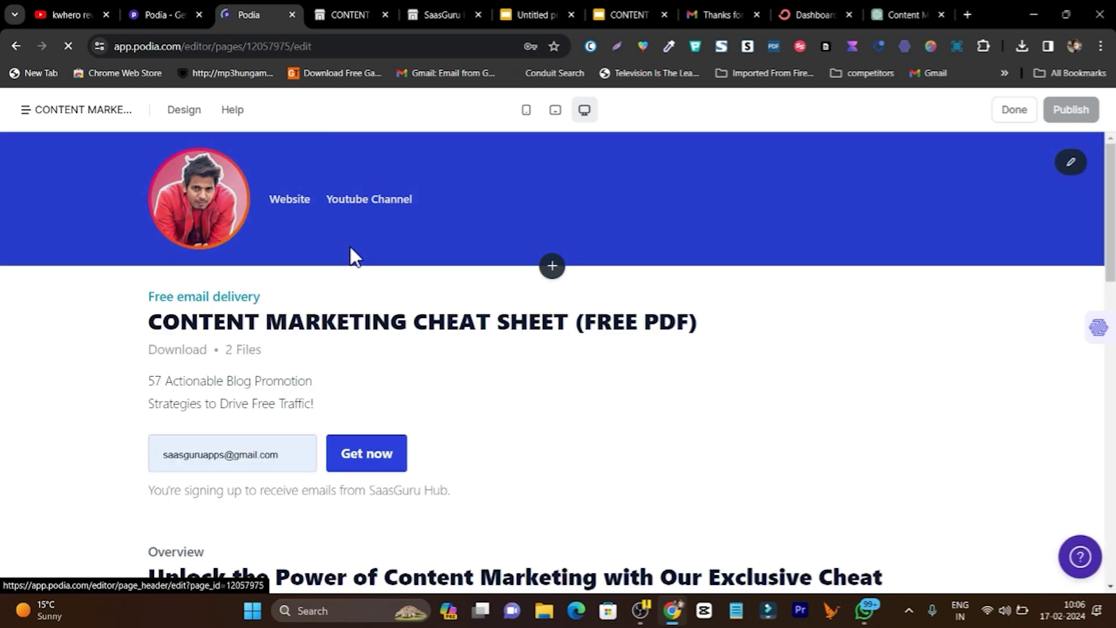
scroll(295, 324, "down", 1)
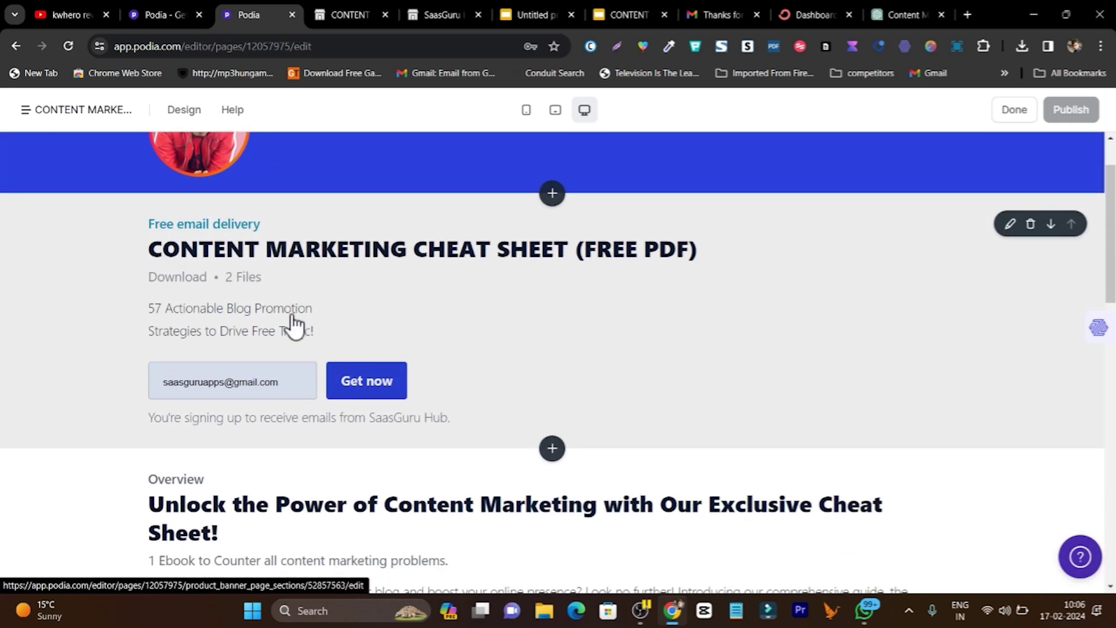
left_click(734, 263)
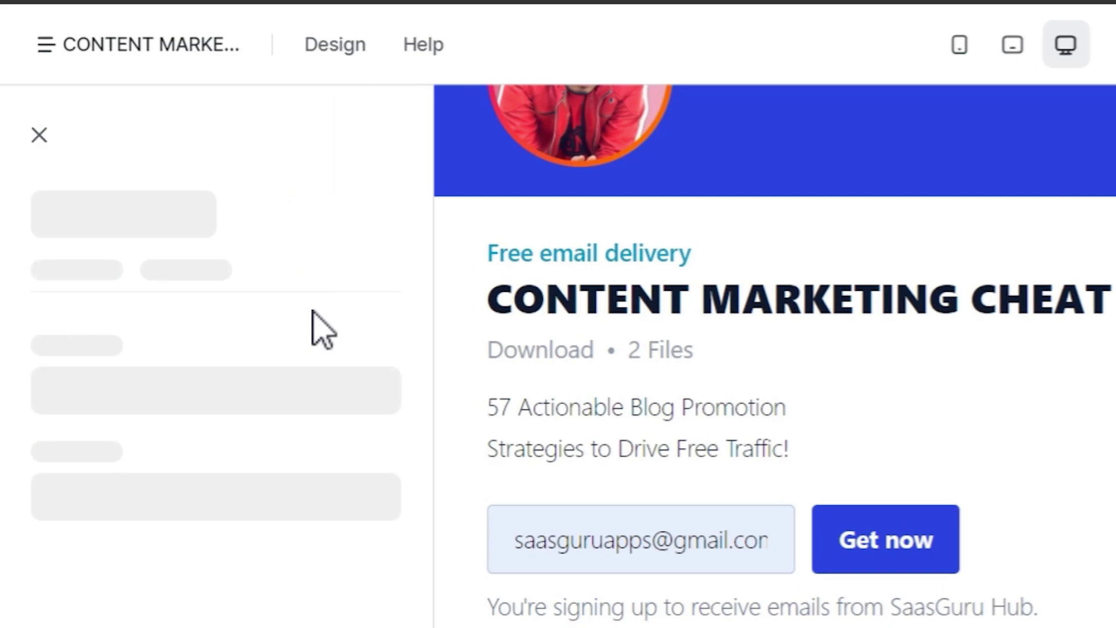
scroll(290, 414, "down", 2)
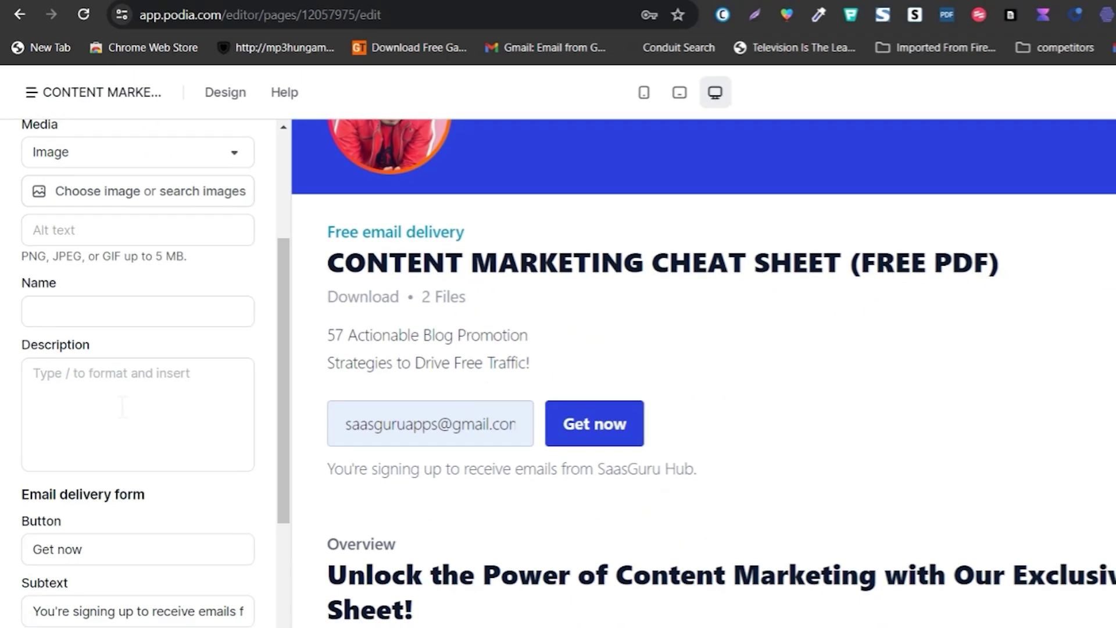
scroll(225, 410, "down", 5)
scroll(256, 438, "down", 1)
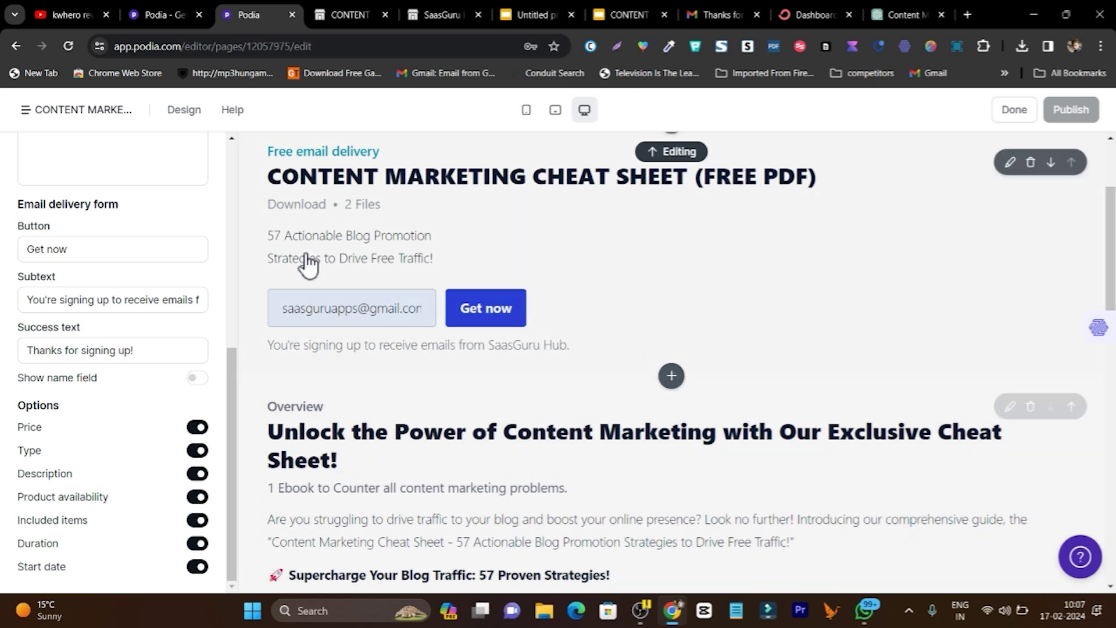
scroll(639, 401, "down", 1)
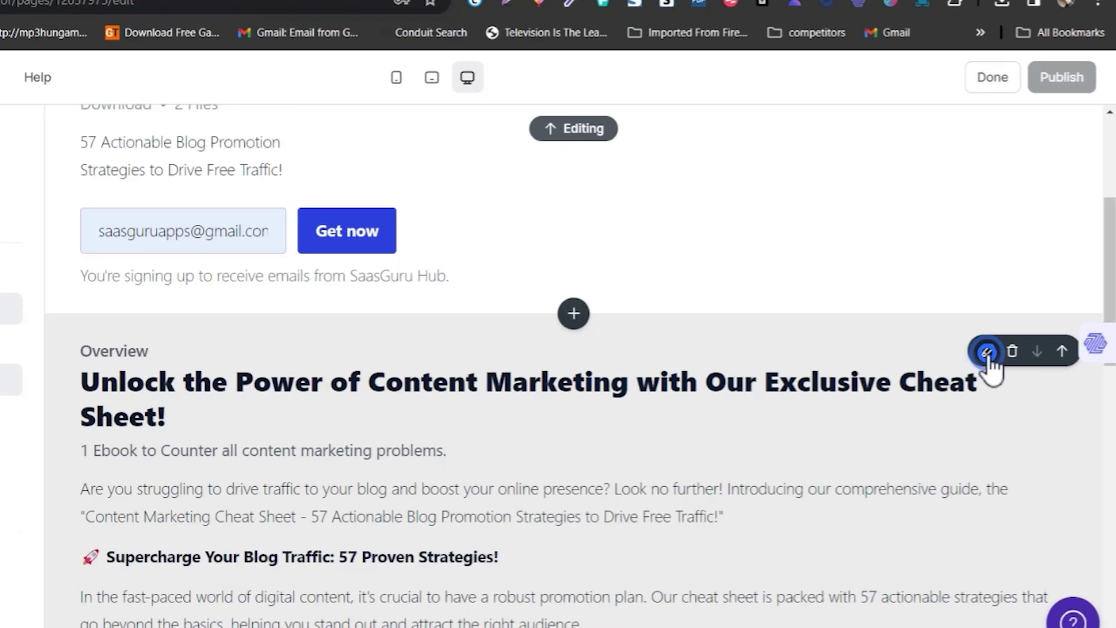
Step: Review the Overview section's title, main headline and 1 Ebook subtitle without changes
left_click(1010, 335)
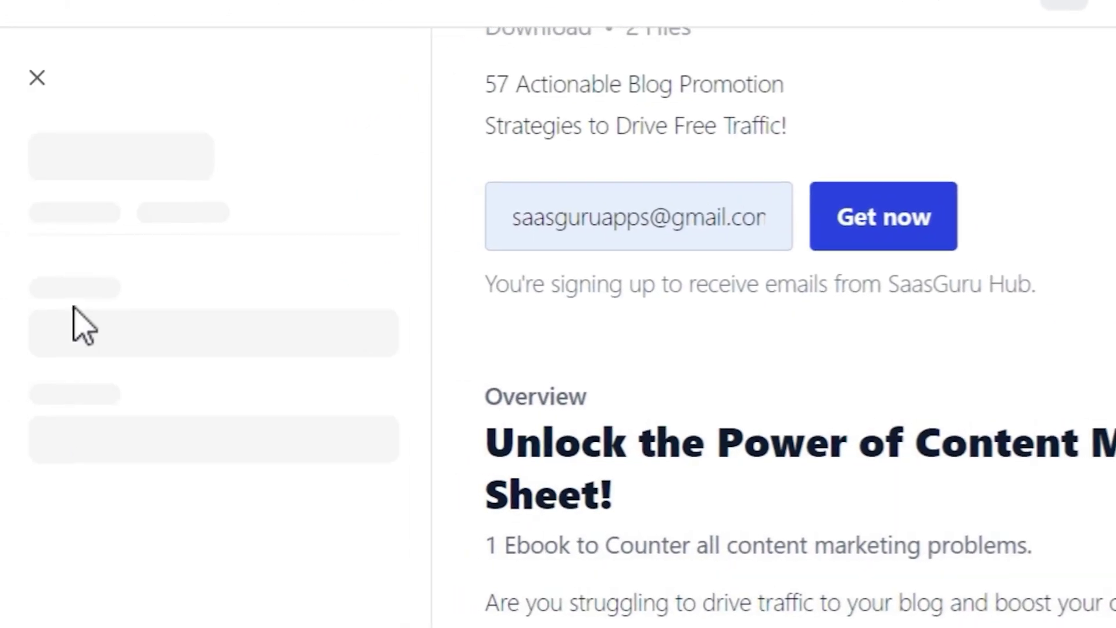
scroll(221, 326, "down", 3)
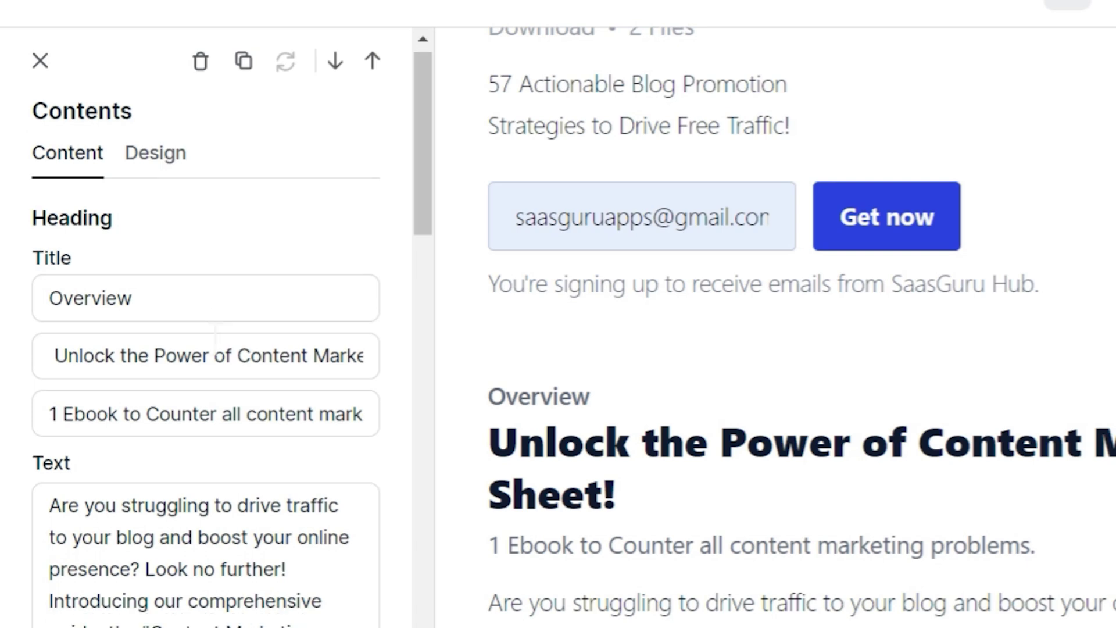
left_click(200, 184)
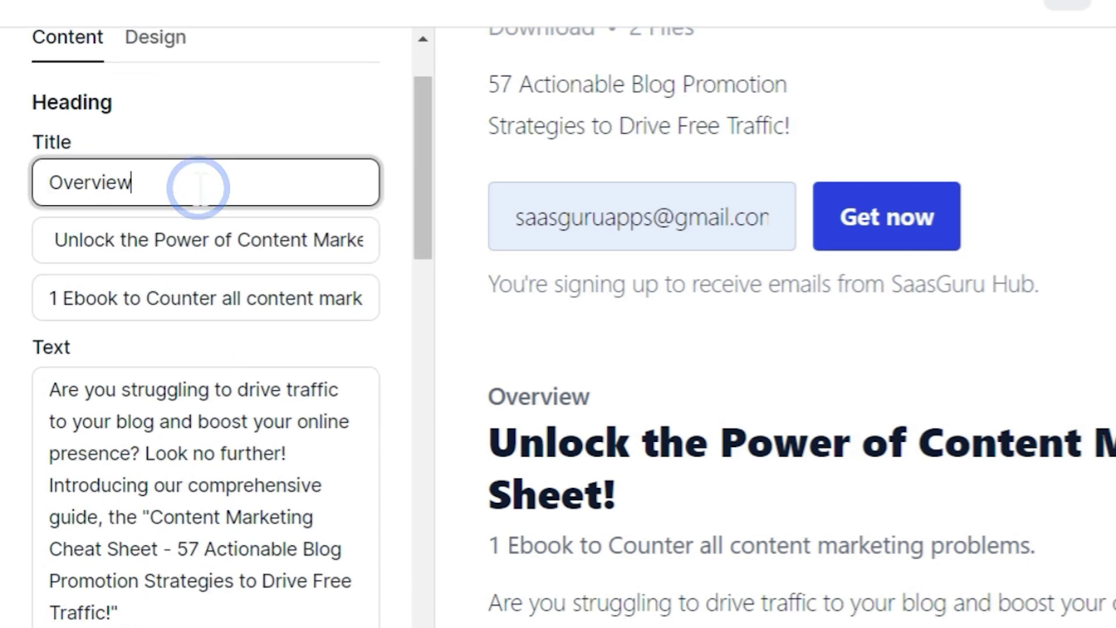
left_click(178, 239)
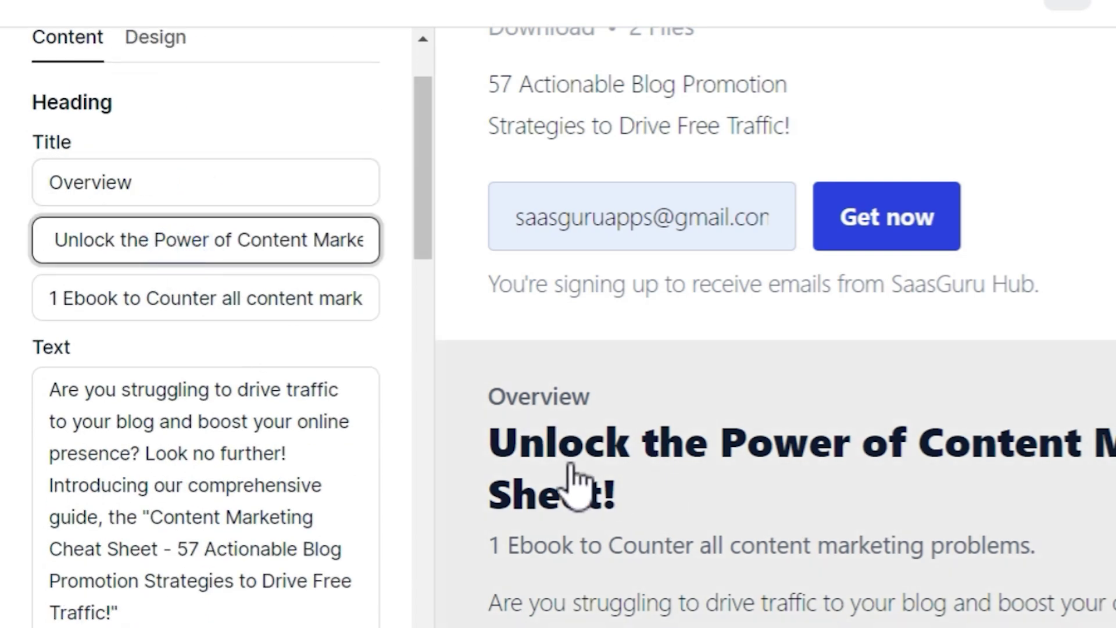
left_click(204, 299)
scroll(189, 227, "down", 7)
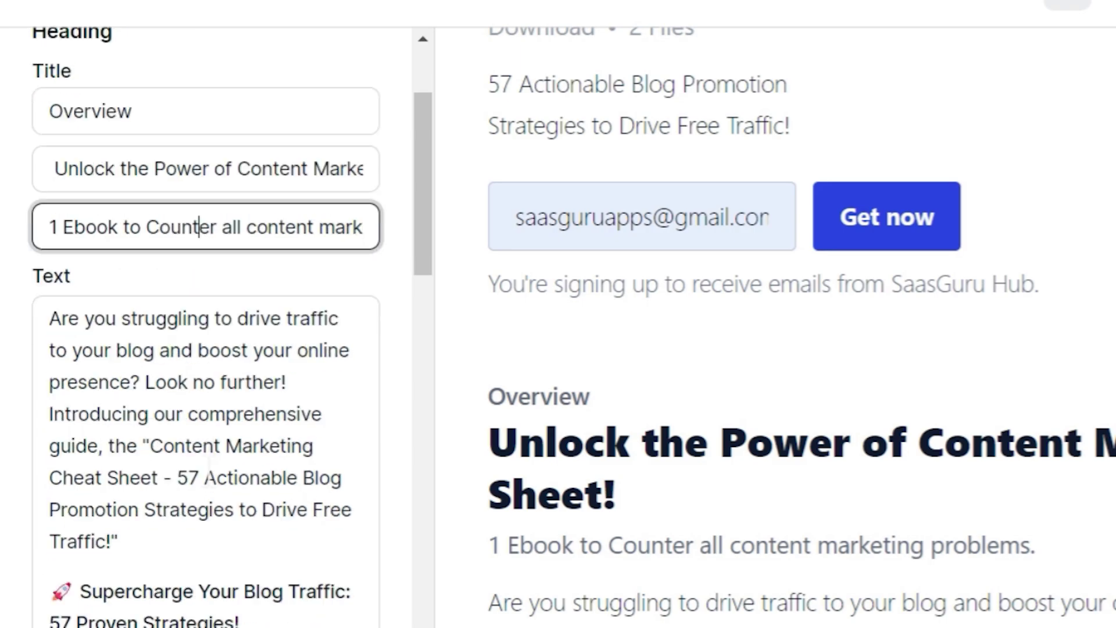
scroll(843, 587, "down", 10)
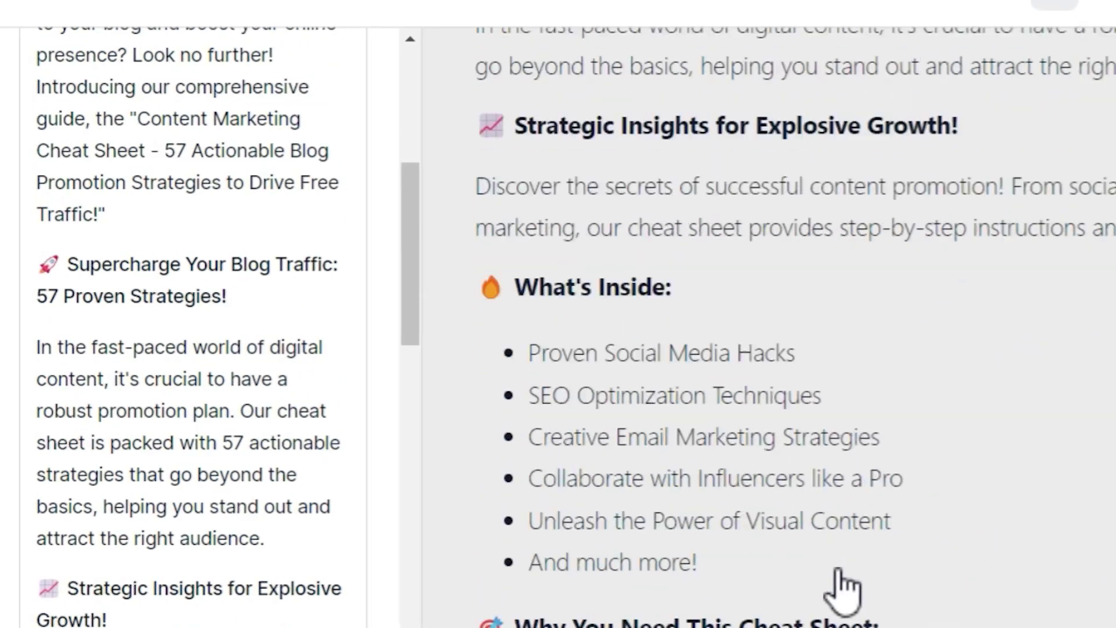
scroll(840, 610, "up", 8)
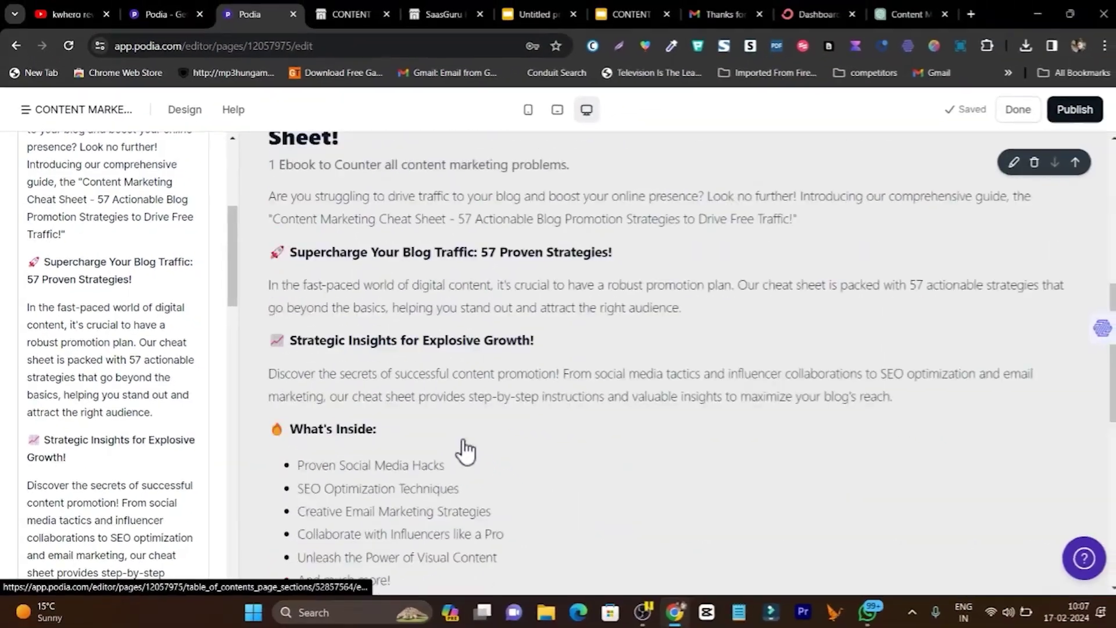
scroll(465, 451, "up", 10)
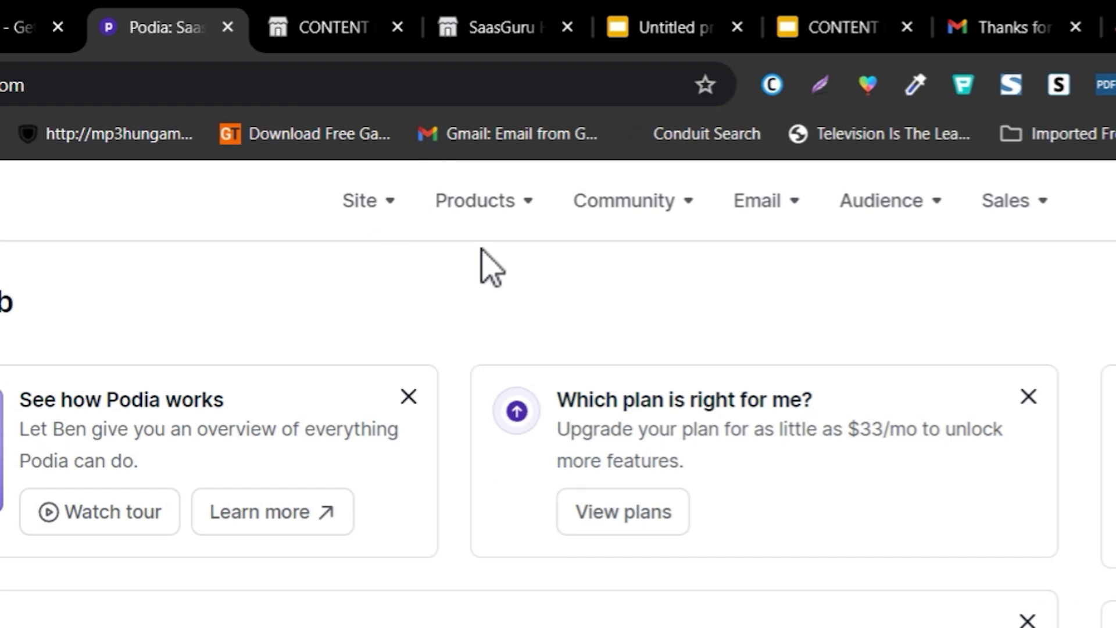
Step: Go to the community home page and view its Members list
left_click(477, 201)
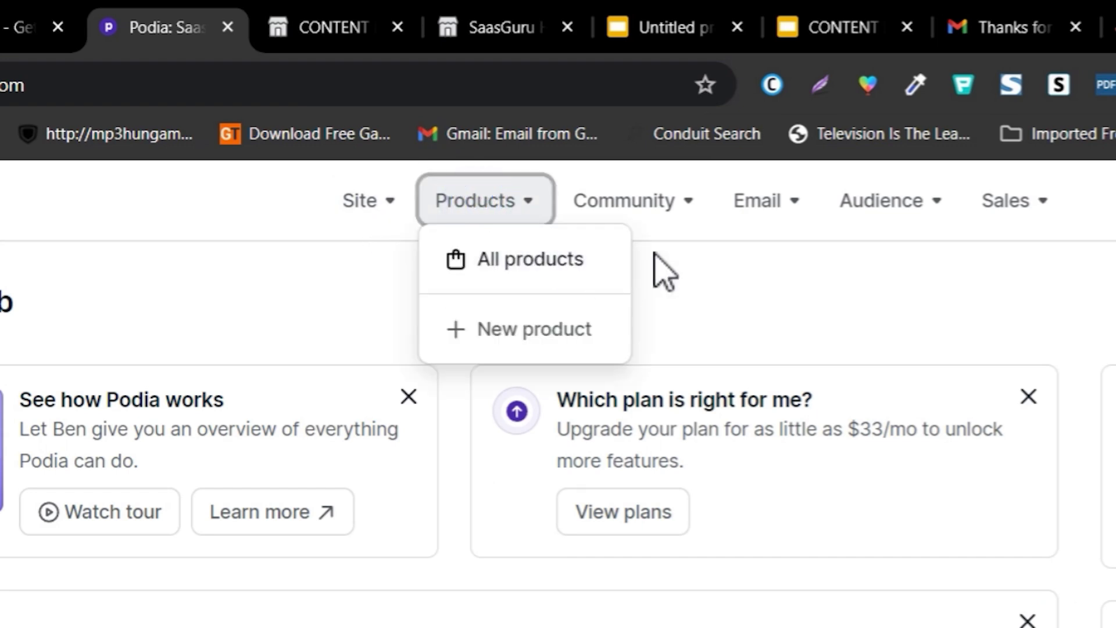
left_click(698, 264)
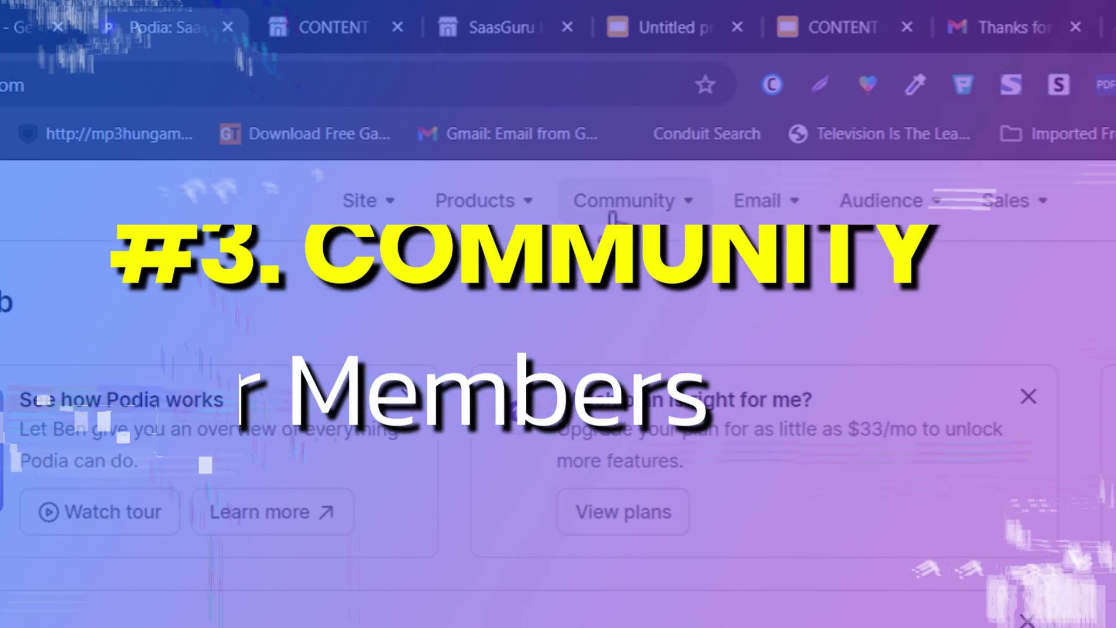
left_click(624, 201)
left_click(630, 245)
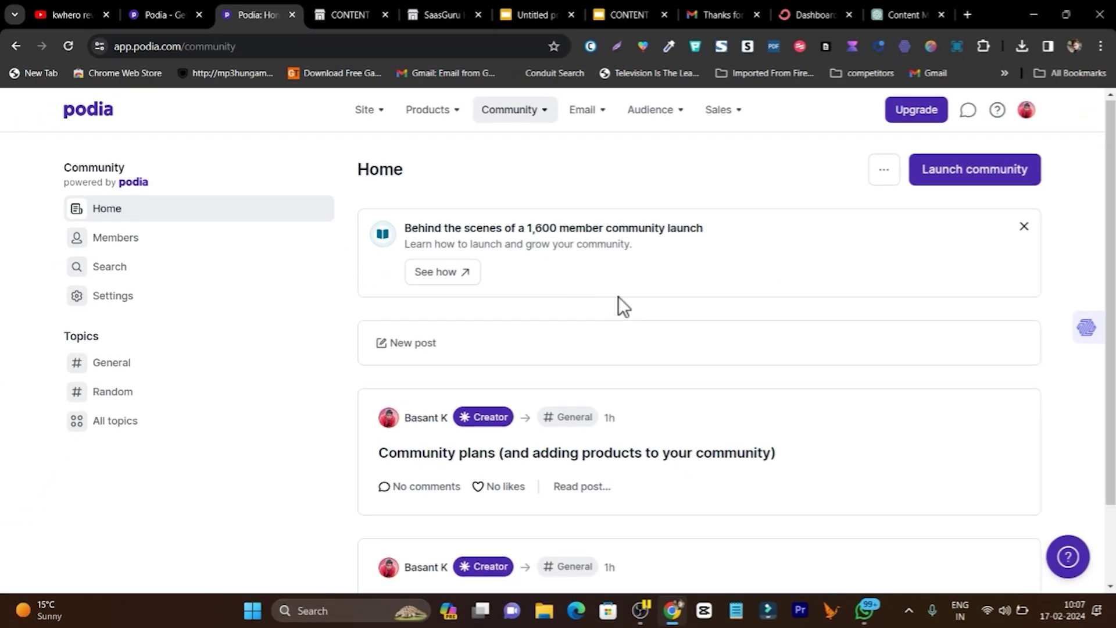
scroll(523, 301, "down", 2)
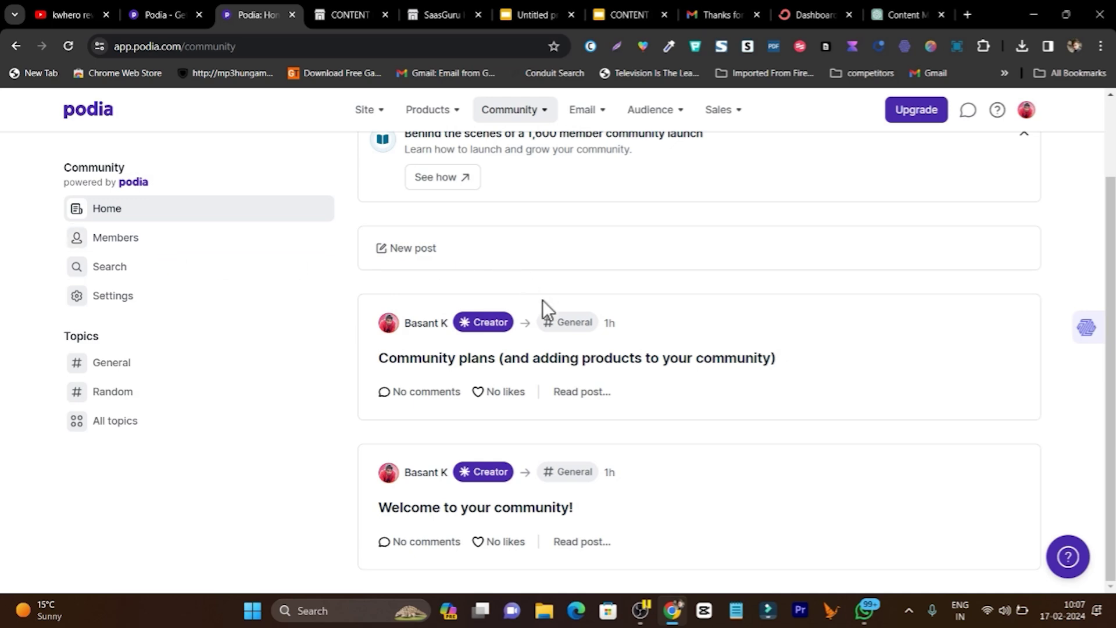
left_click(161, 238)
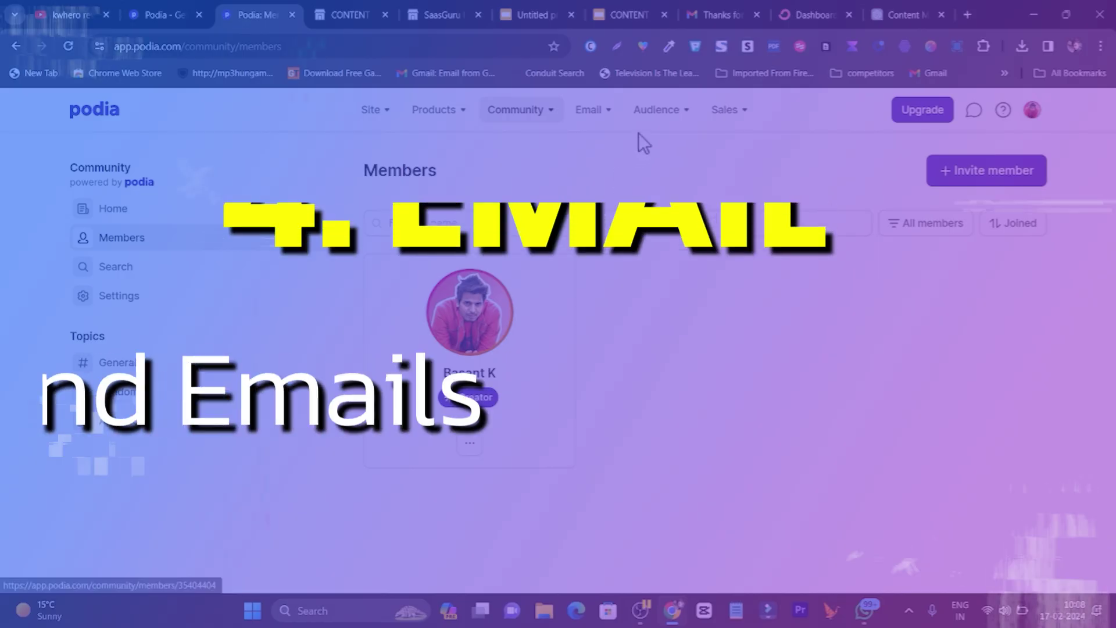
Step: Check the sent Content Marketing Guide broadcast's stats: 31 recipients, 12.9% opened, 9.7% clicked
left_click(590, 112)
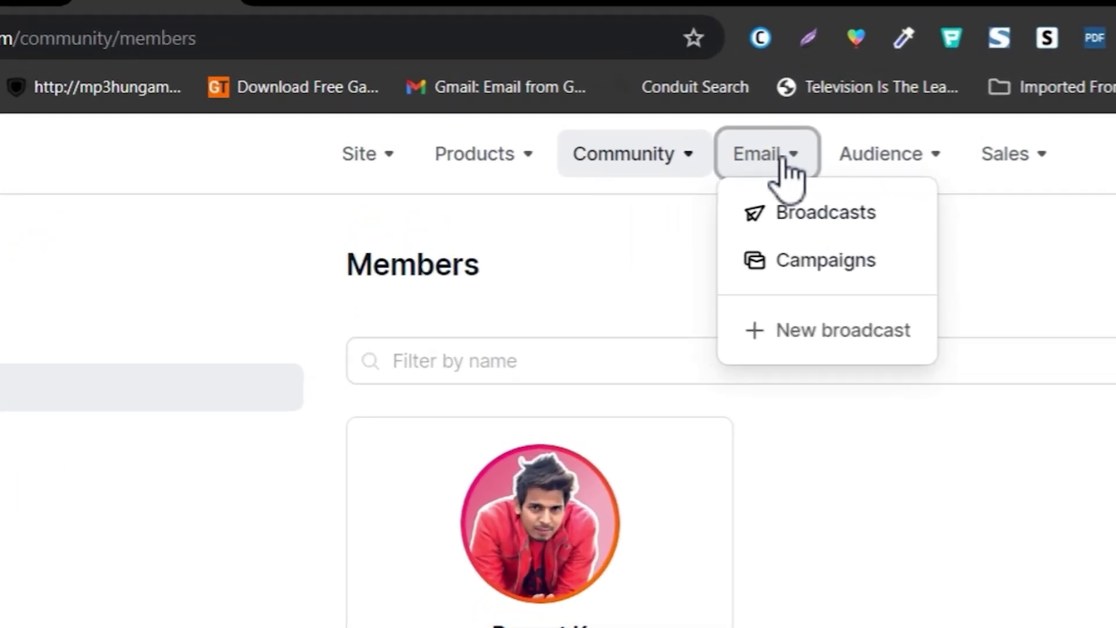
left_click(837, 232)
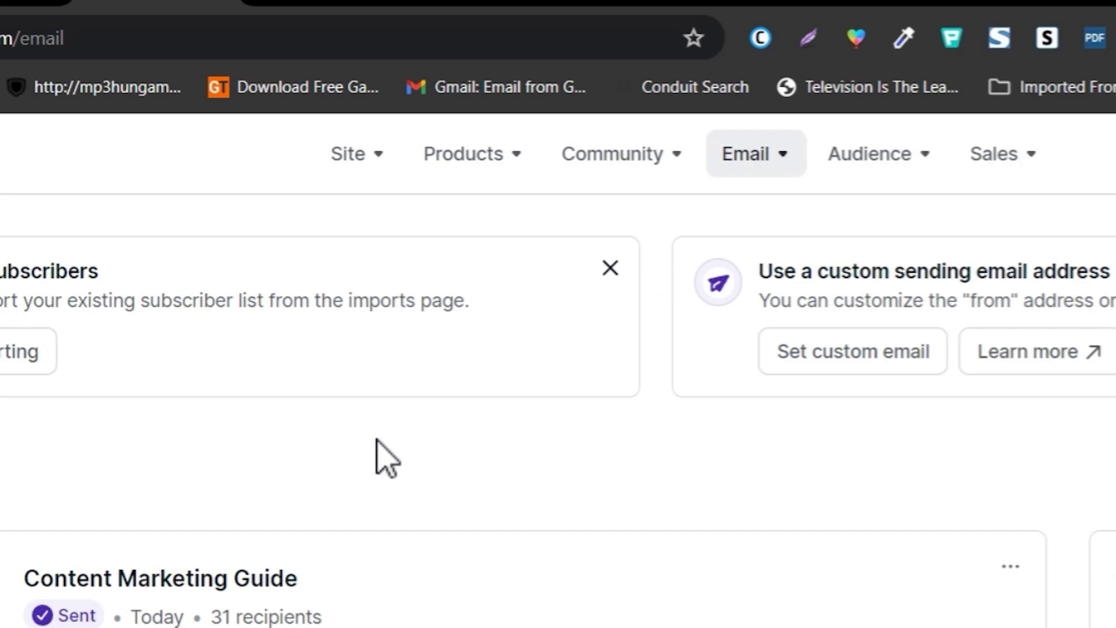
scroll(378, 448, "down", 1)
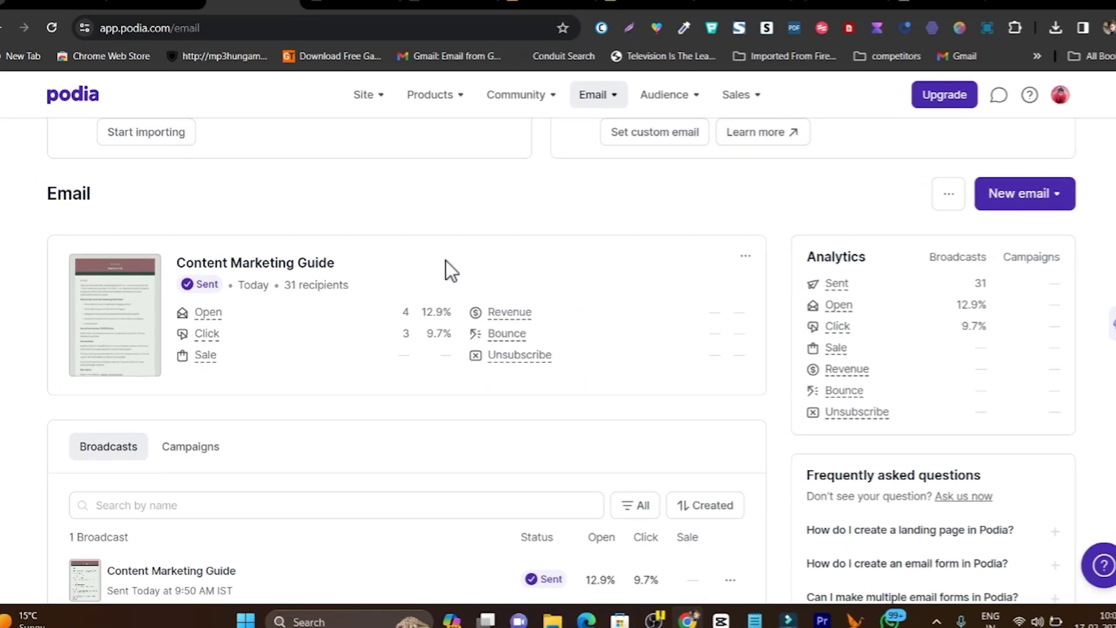
scroll(430, 302, "down", 3)
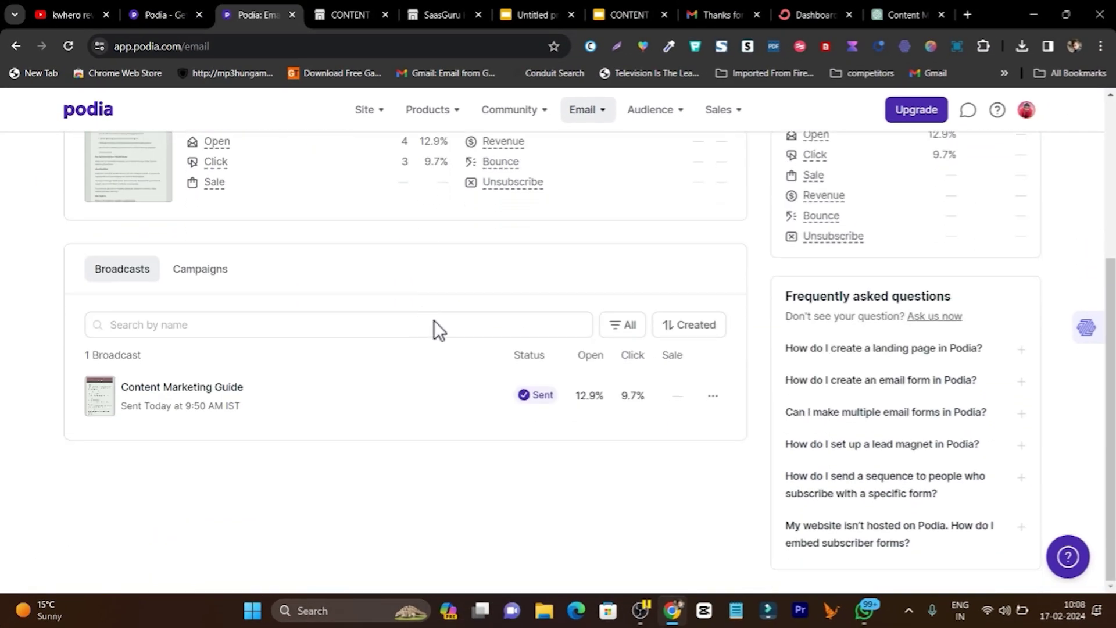
scroll(500, 309, "up", 4)
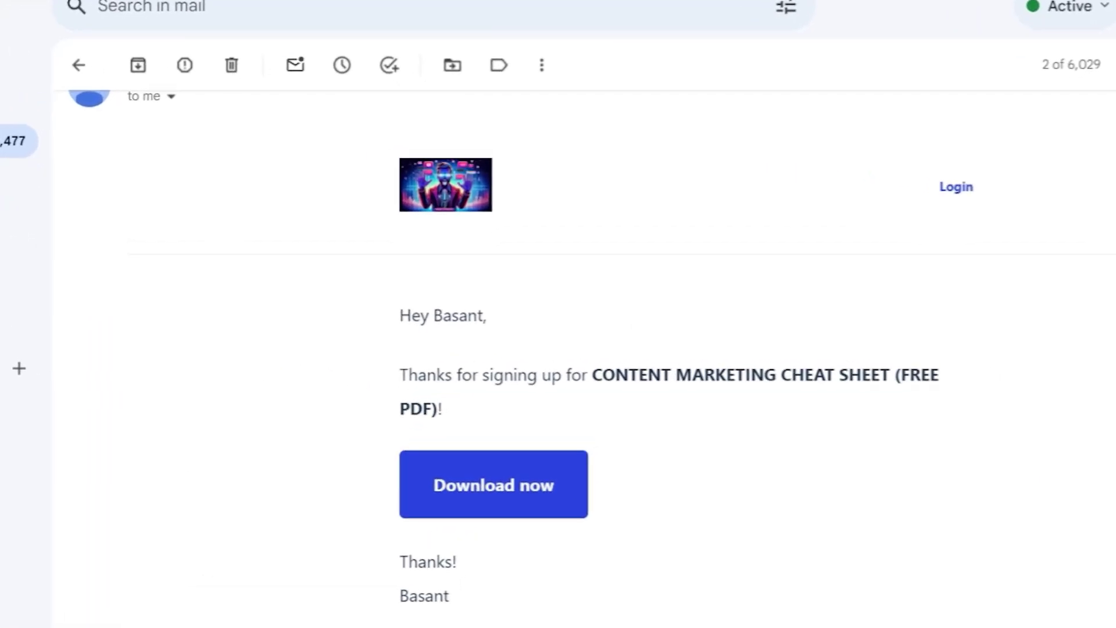
Step: In Gmail Promotions, open the Content Marketing Cheat Sheet email and read its bullet list and Download Here link
left_click(79, 64)
left_click(459, 122)
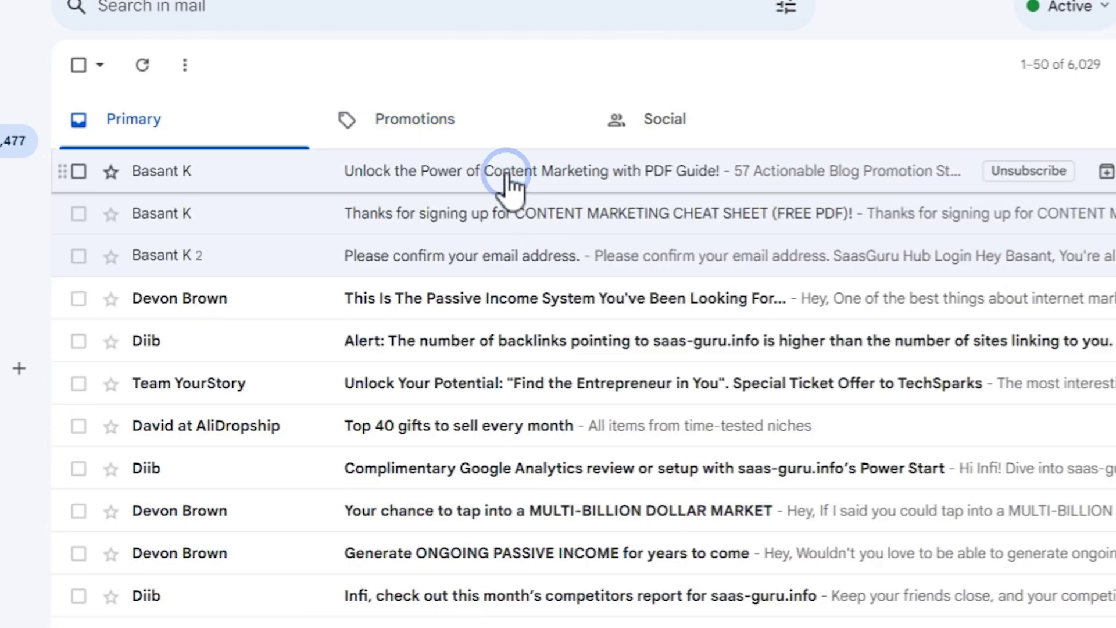
left_click(509, 180)
scroll(543, 339, "down", 20)
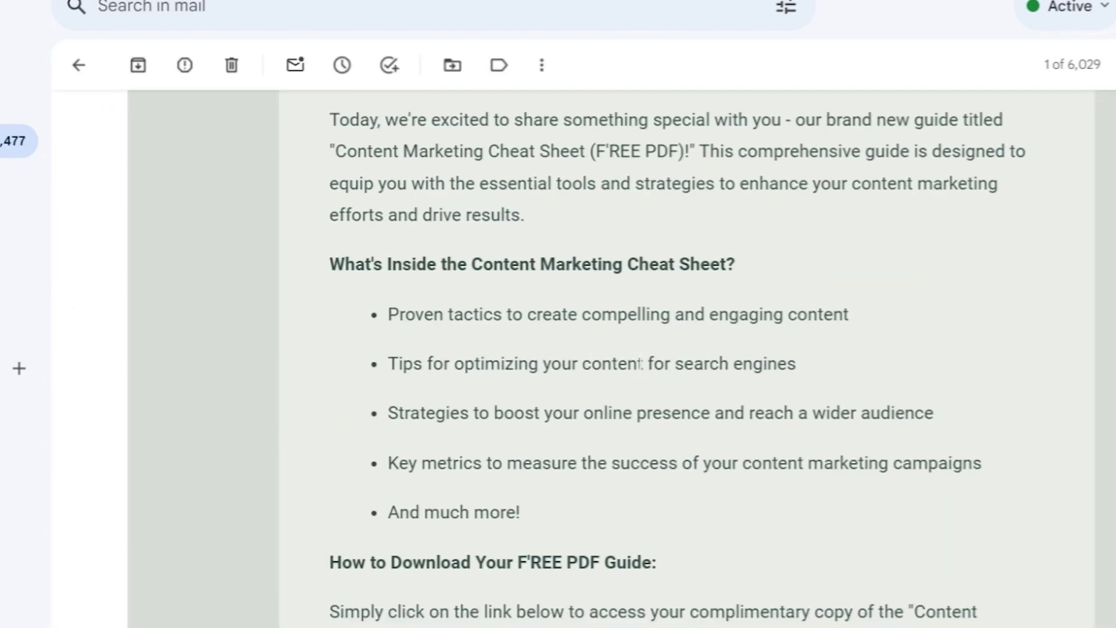
scroll(638, 352, "up", 5)
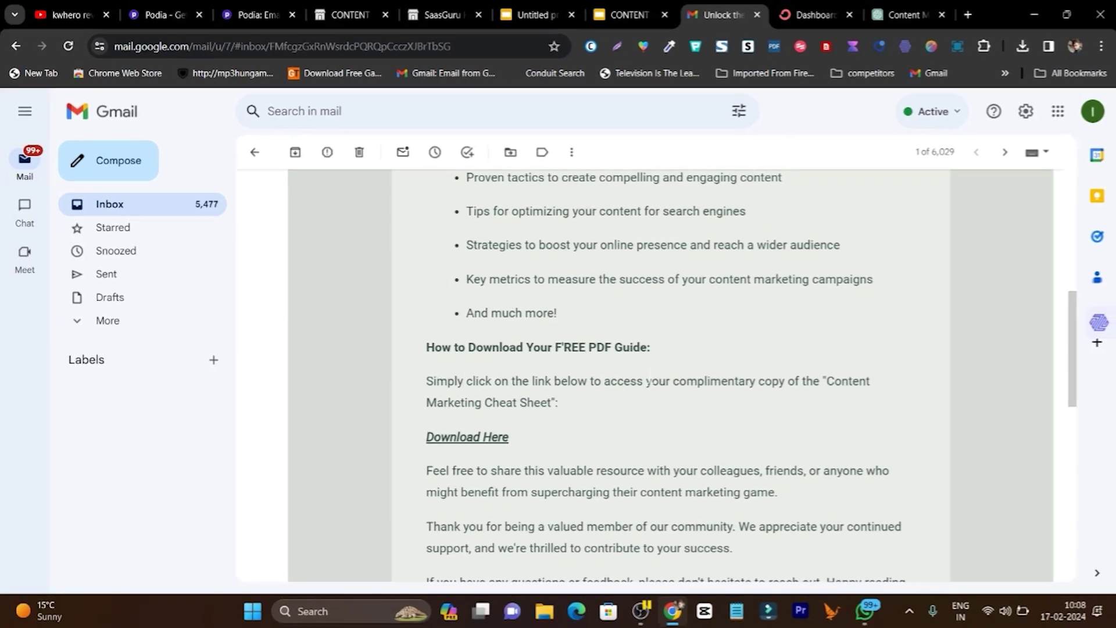
scroll(626, 347, "up", 5)
scroll(682, 344, "down", 3)
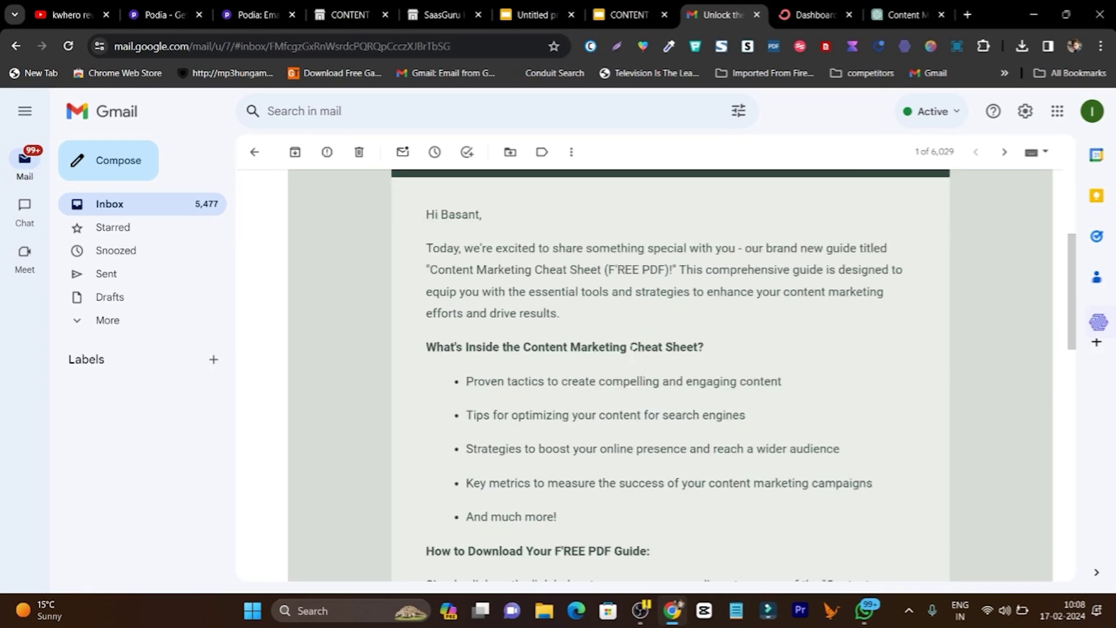
scroll(683, 345, "down", 5)
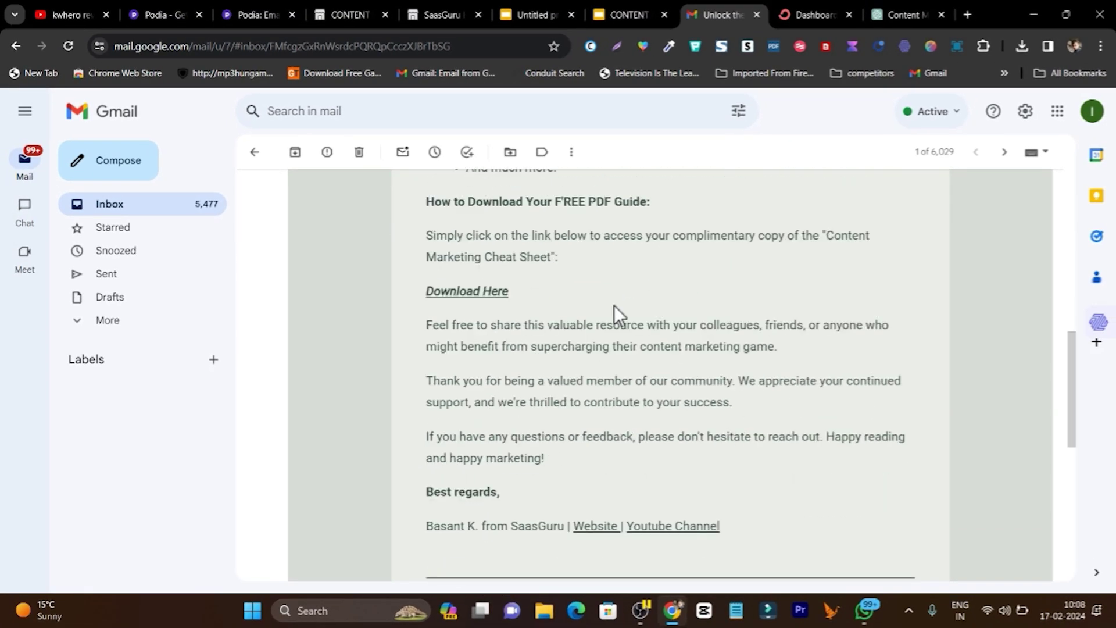
Step: Back on Podia's Email page, review the Content Marketing Guide broadcast stats: 4 opens (12.9%), 3 clicks (9.7%)
left_click(268, 3)
scroll(367, 448, "down", 5)
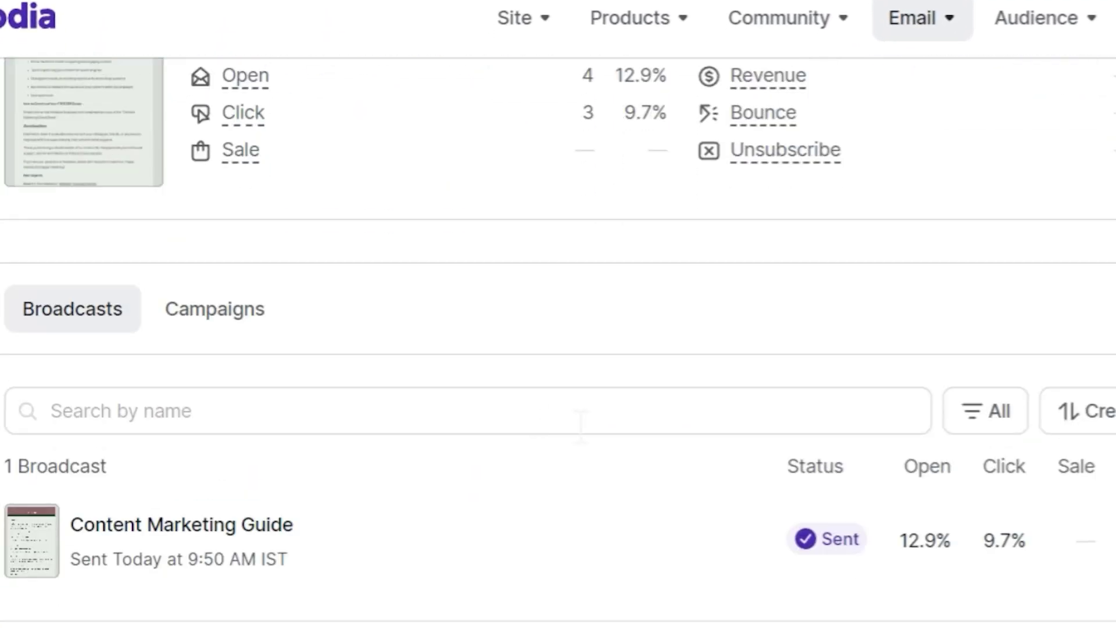
scroll(582, 424, "up", 5)
left_click(922, 17)
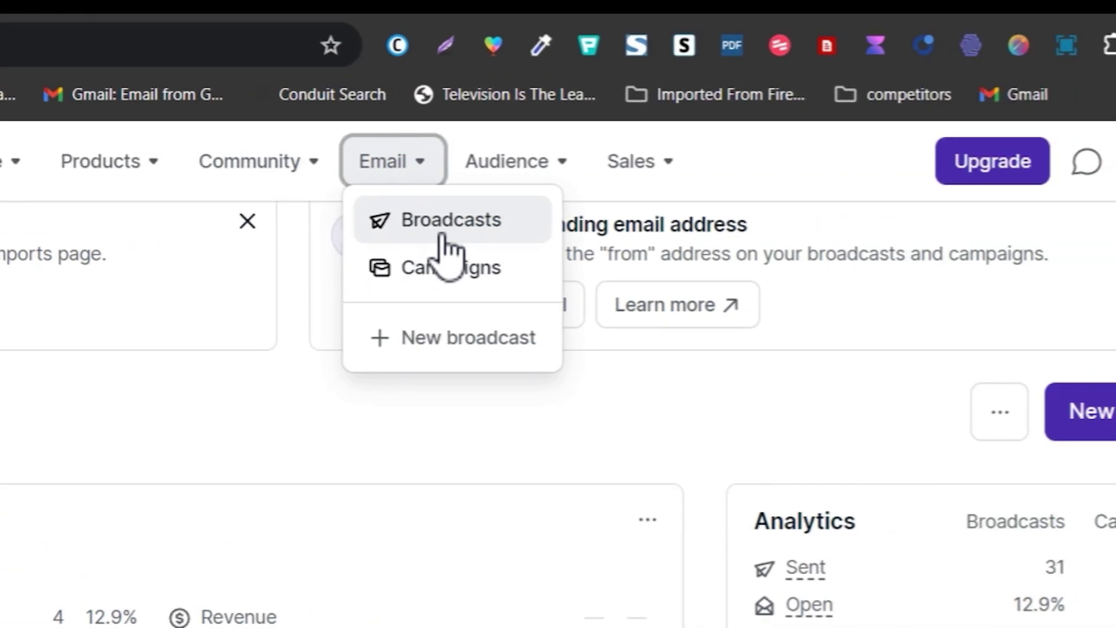
left_click(828, 438)
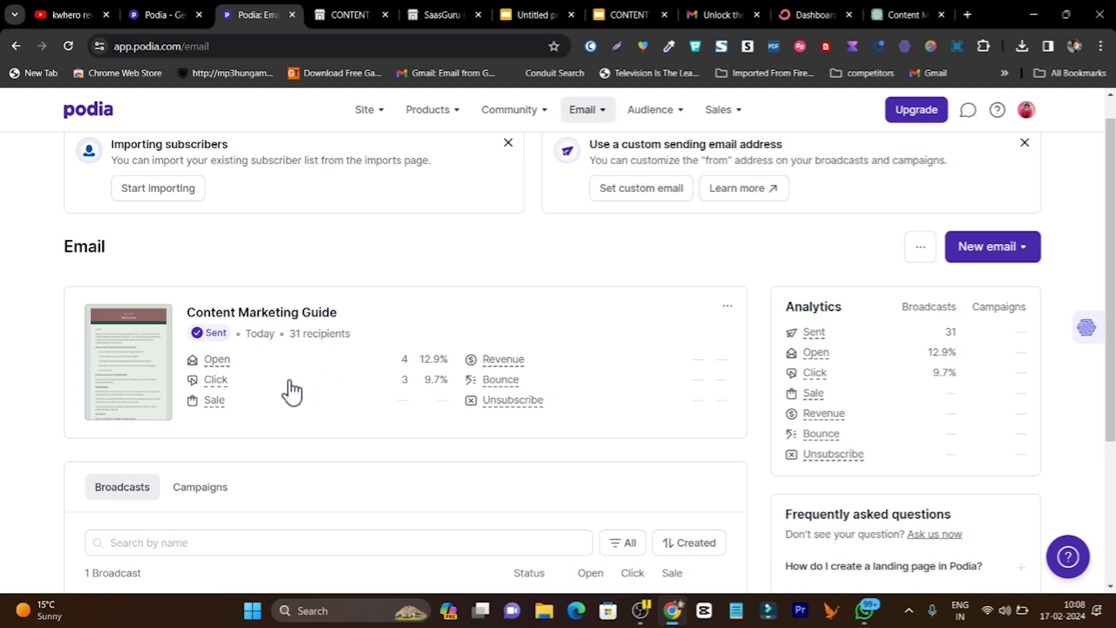
scroll(307, 391, "down", 3)
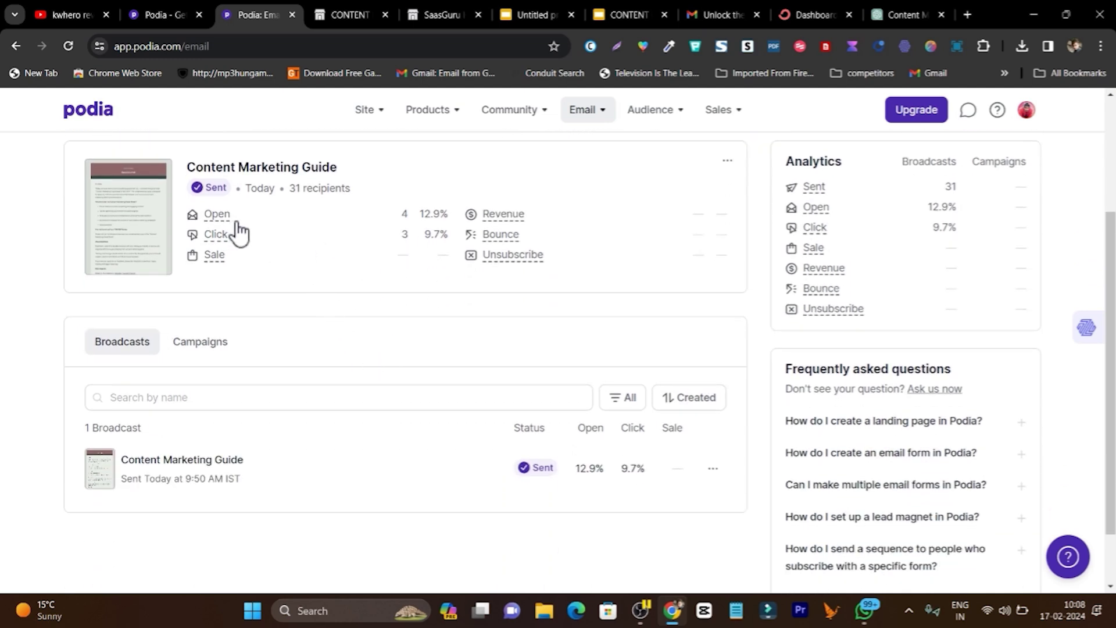
mouse_move(221, 240)
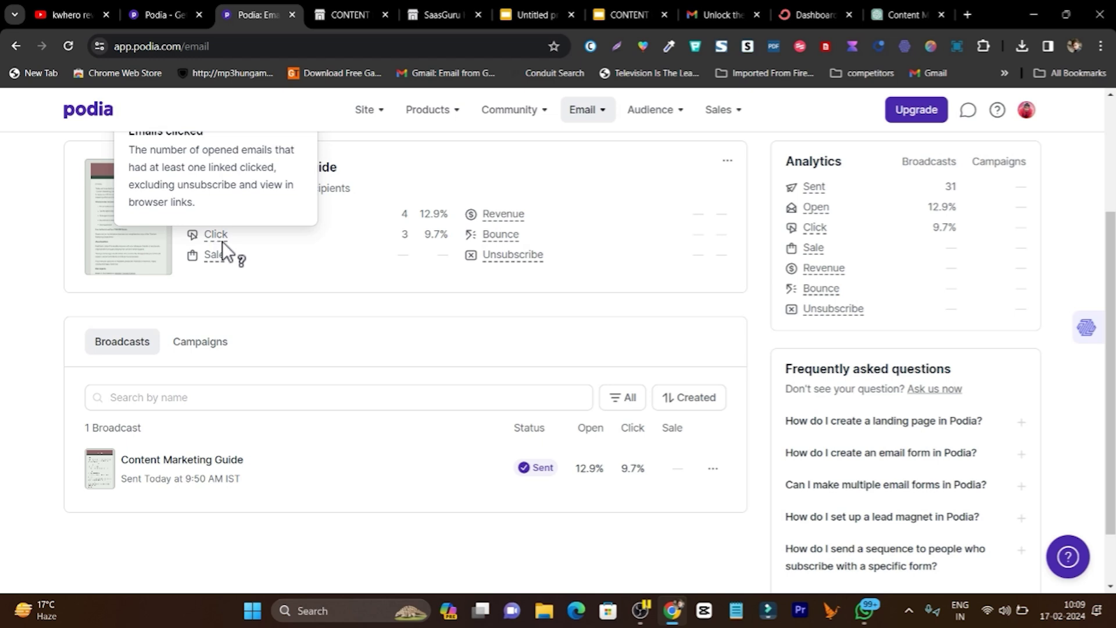
scroll(442, 349, "down", 2)
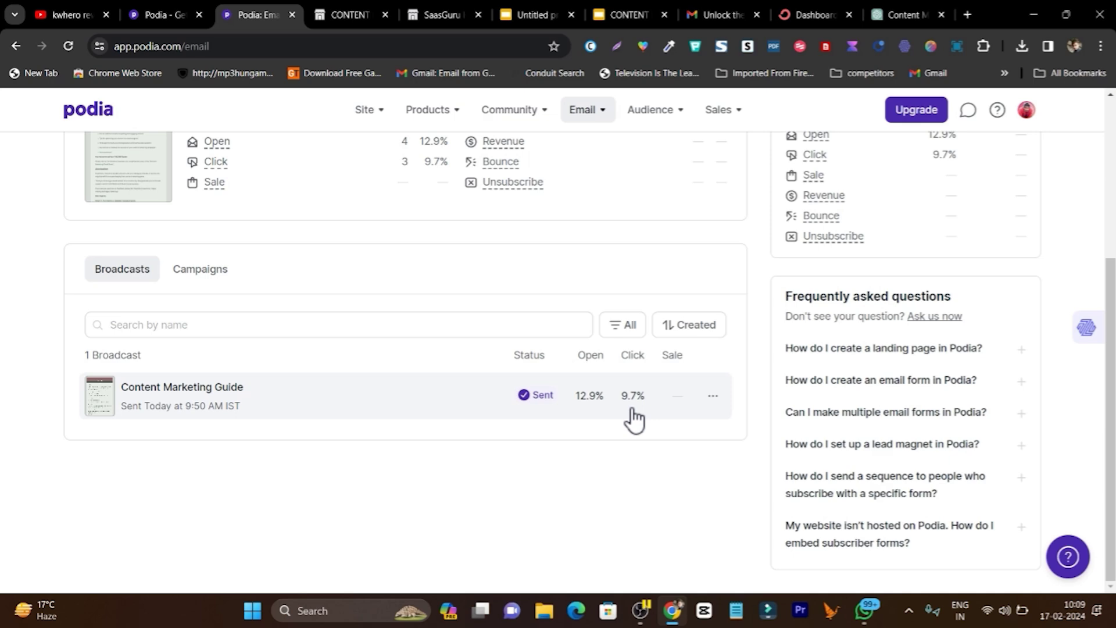
scroll(640, 428, "up", 4)
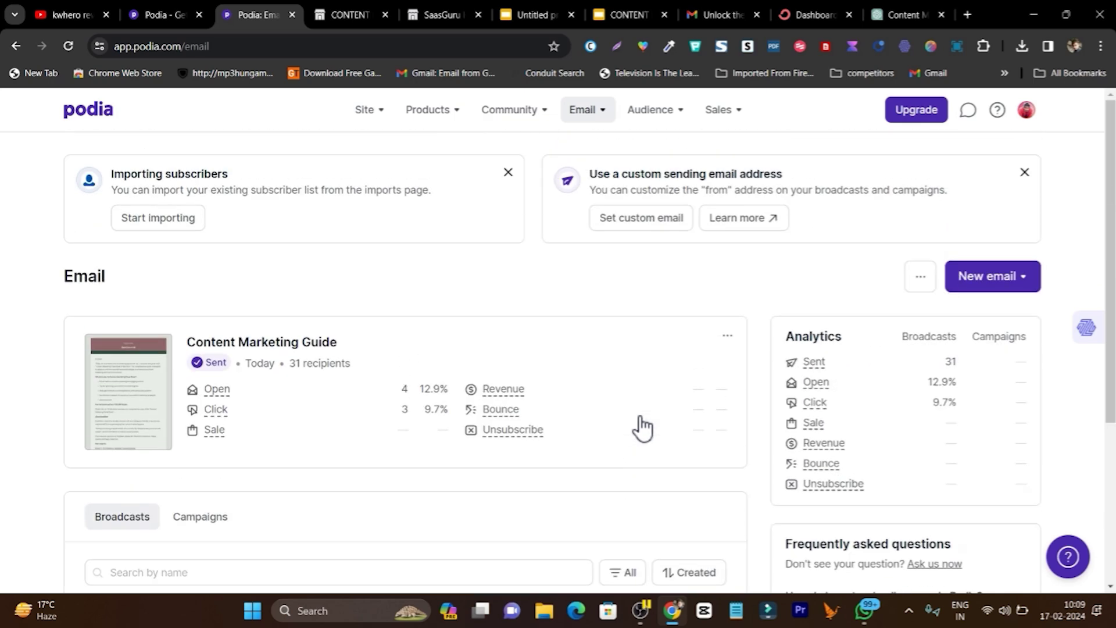
mouse_move(821, 354)
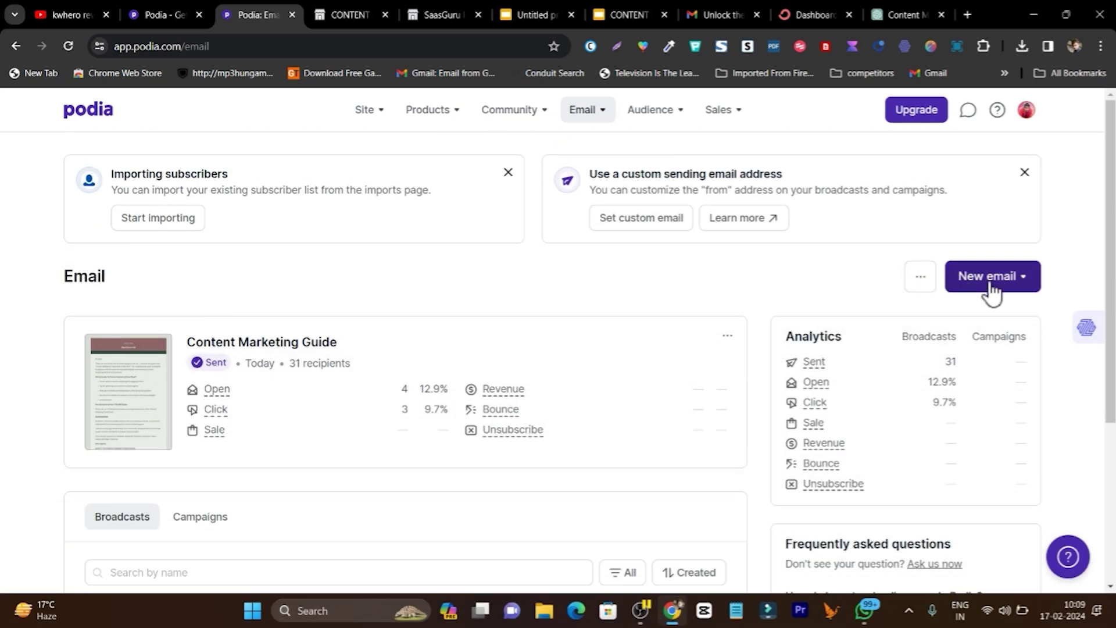
Step: Start a new broadcast email and browse the premade email templates
left_click(990, 279)
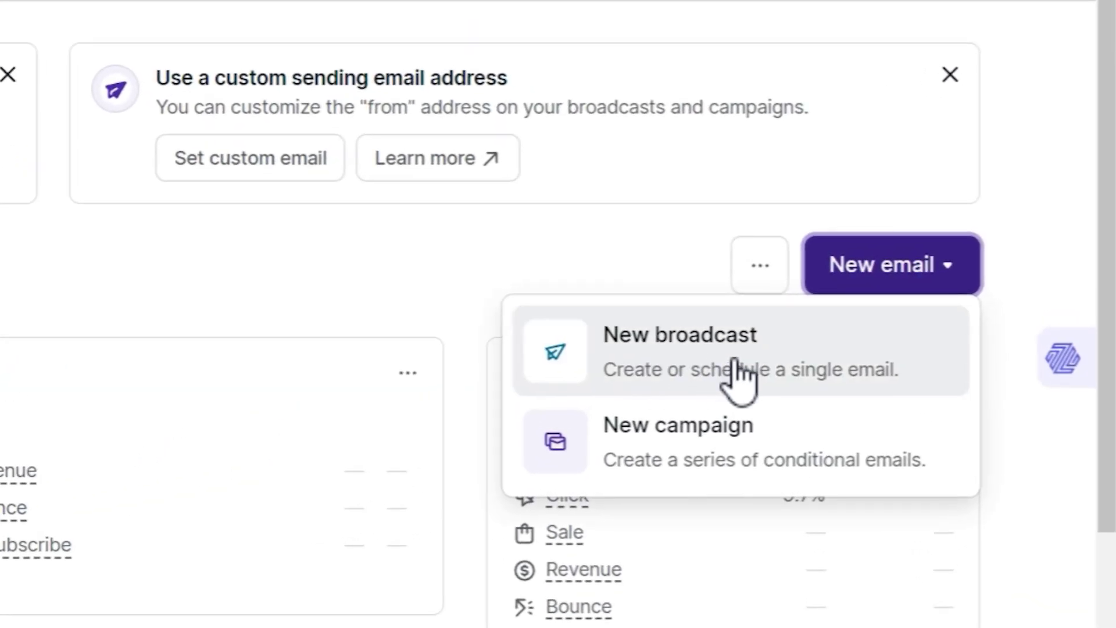
left_click(739, 378)
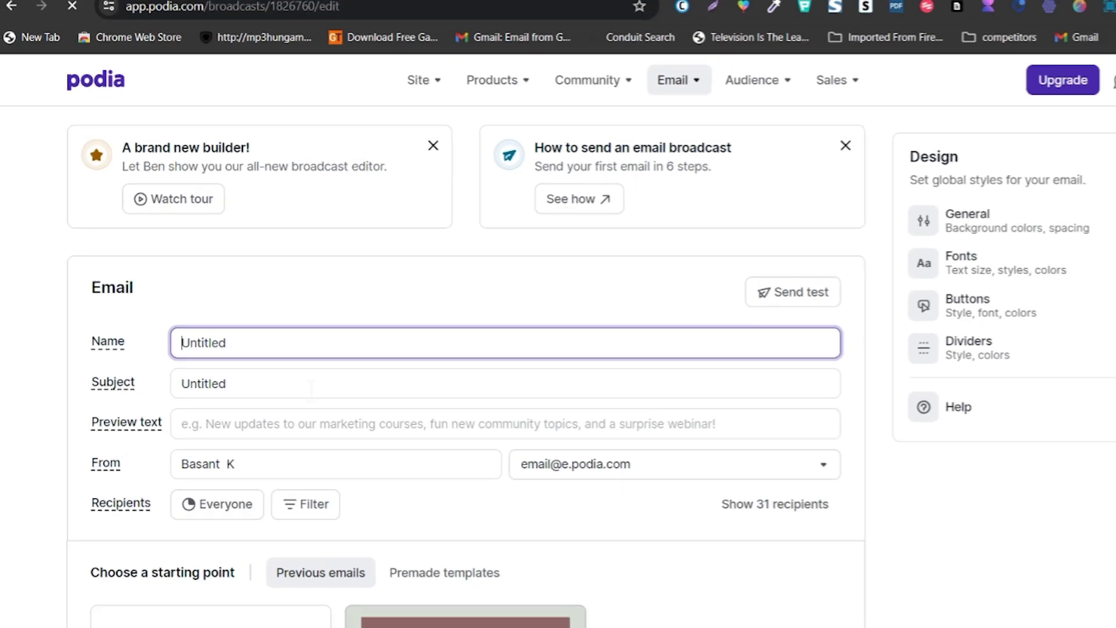
scroll(407, 523, "down", 2)
scroll(227, 375, "down", 5)
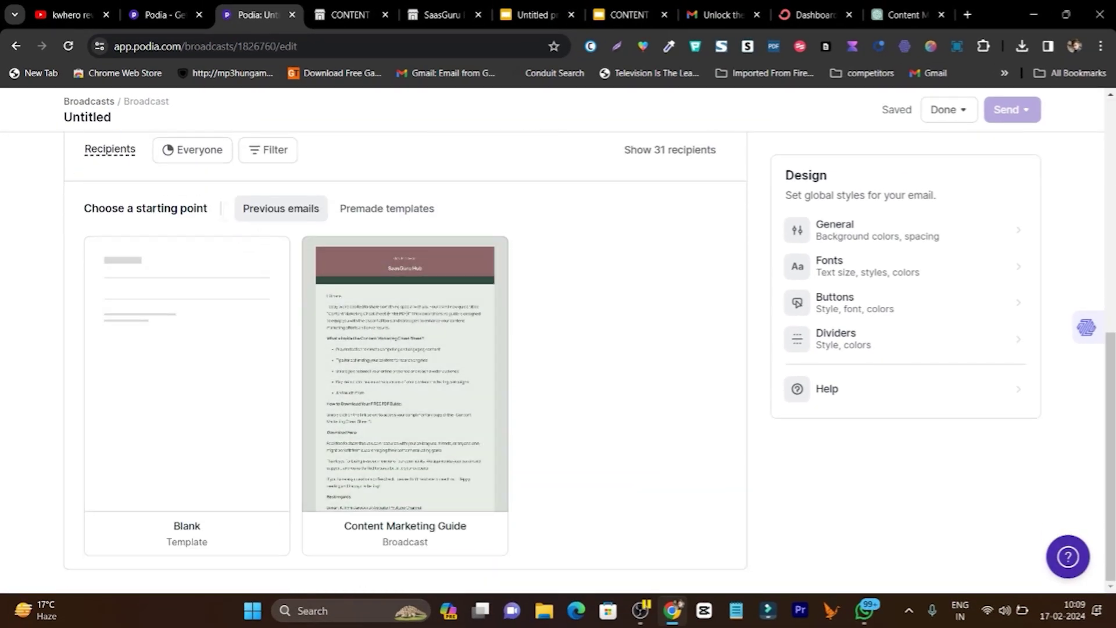
left_click(419, 215)
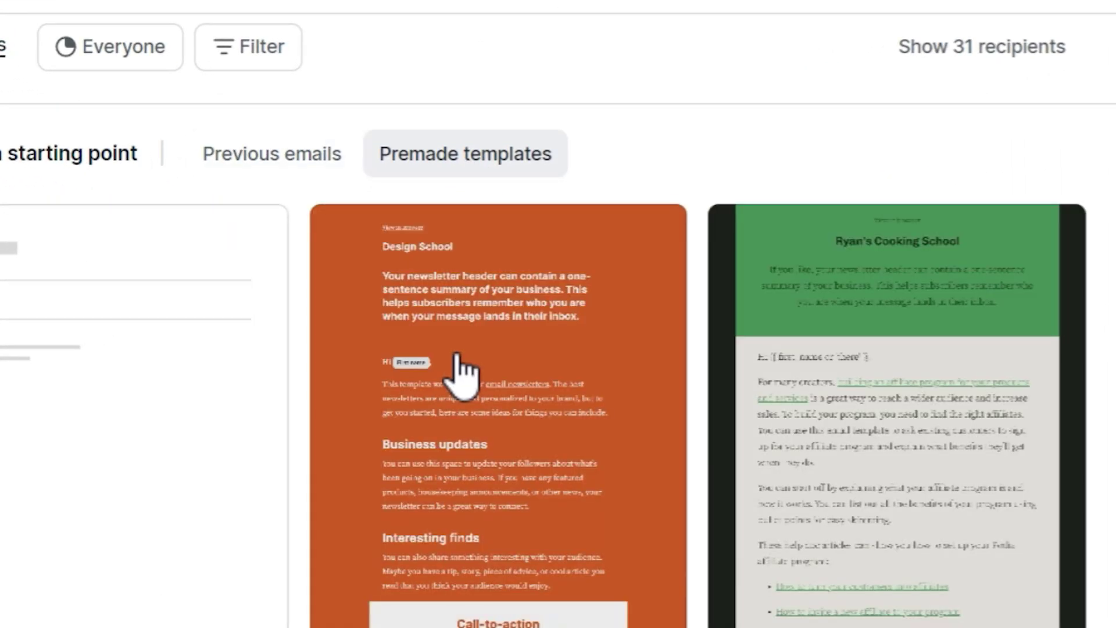
scroll(636, 399, "down", 8)
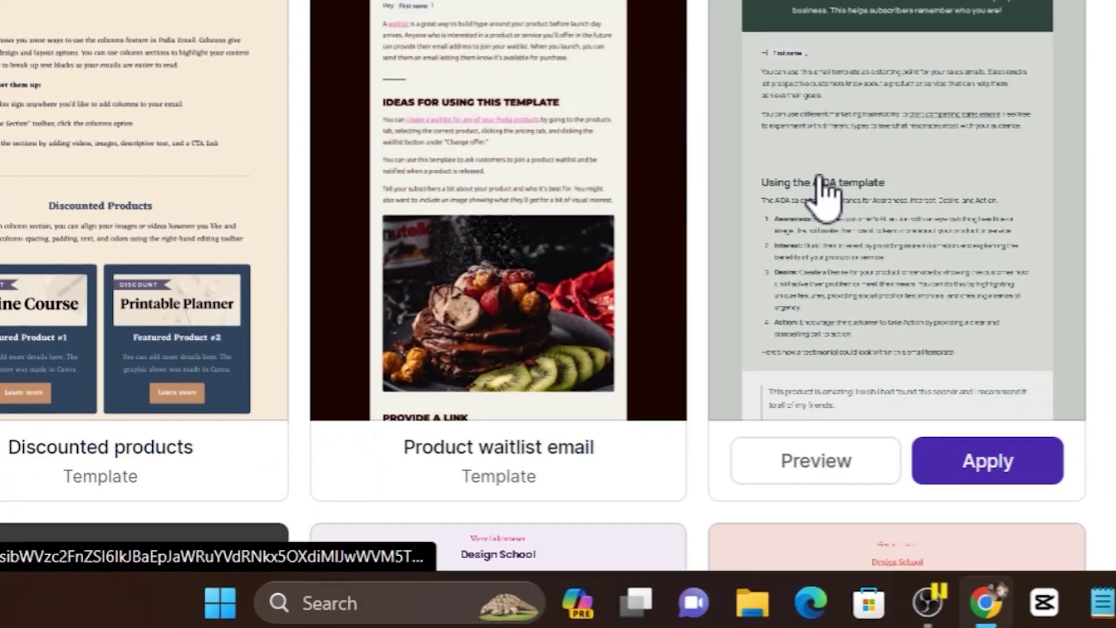
scroll(840, 191, "up", 2)
scroll(840, 192, "down", 3)
scroll(710, 200, "up", 10)
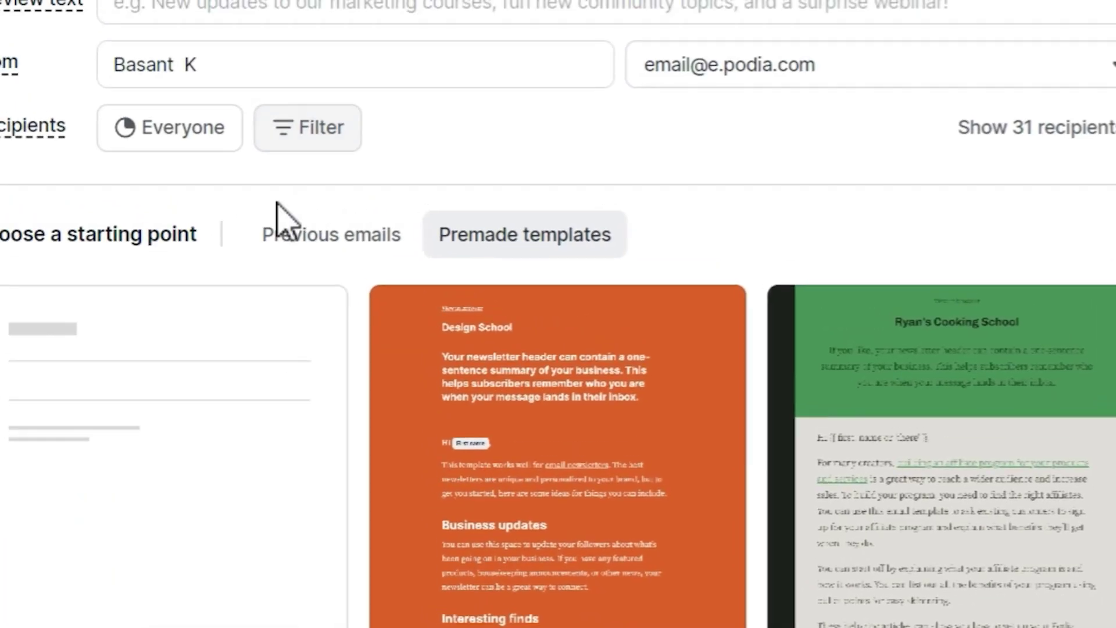
Step: Base the new broadcast on the previous Content Marketing Guide email
left_click(370, 232)
scroll(456, 330, "down", 3)
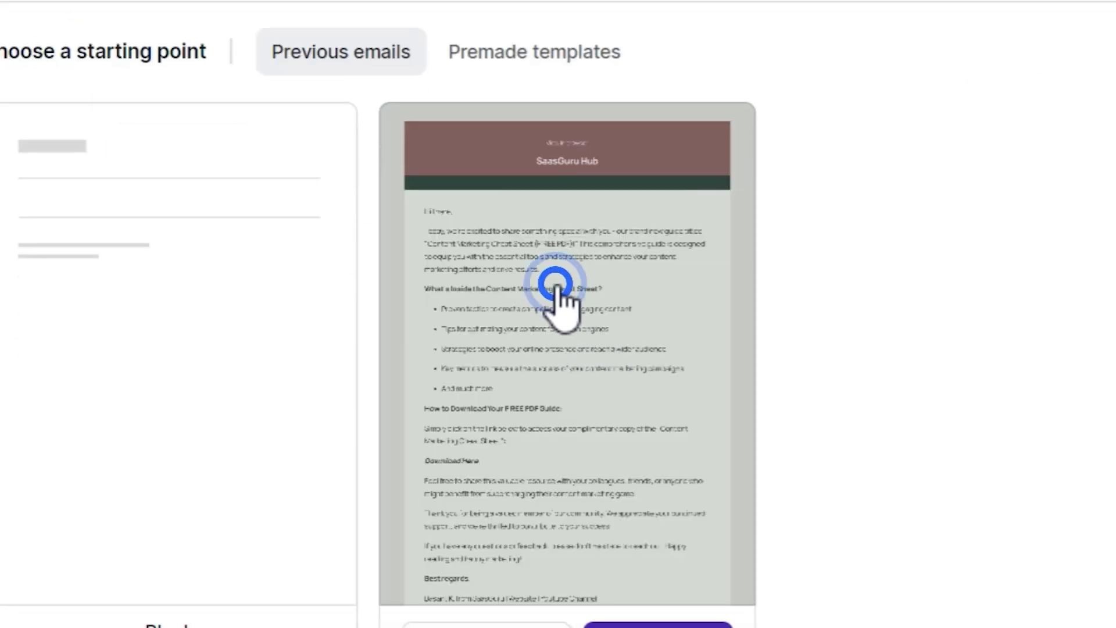
left_click(561, 299)
scroll(561, 314, "down", 5)
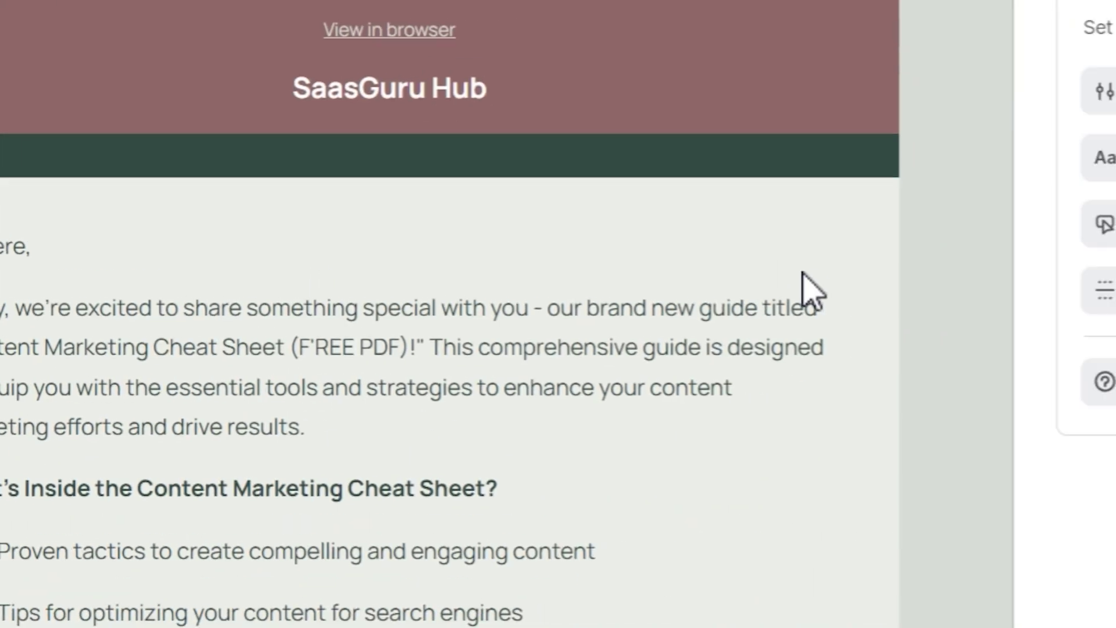
scroll(802, 273, "up", 6)
left_click(766, 187)
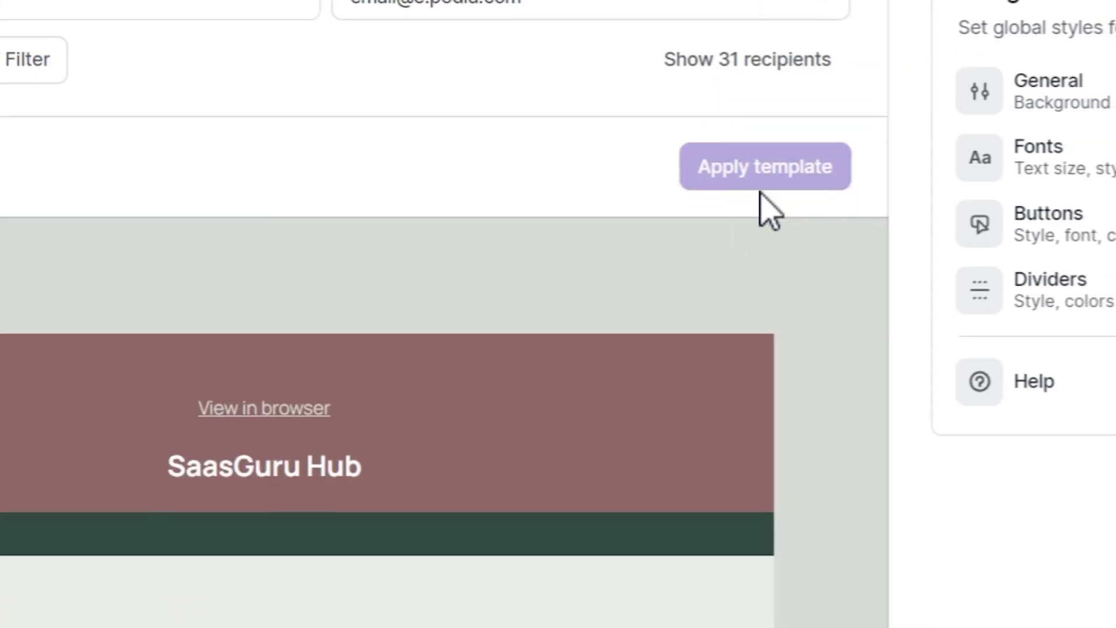
scroll(270, 216, "down", 7)
scroll(279, 233, "up", 10)
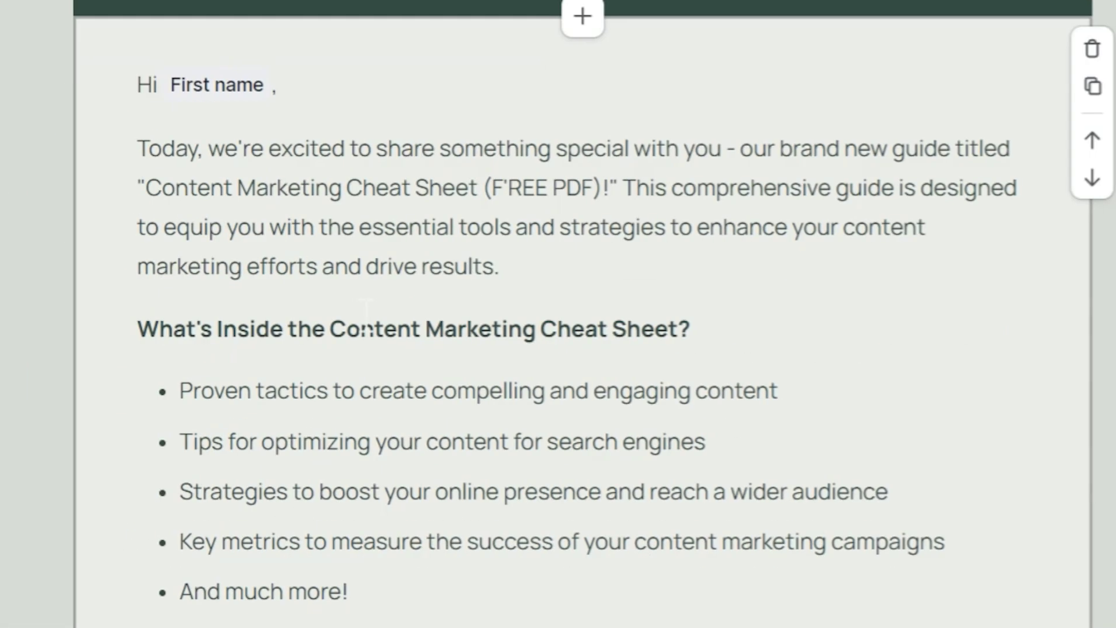
Step: Edit the opening paragraph of the email body, then go to the Email Campaigns page
left_click(291, 149)
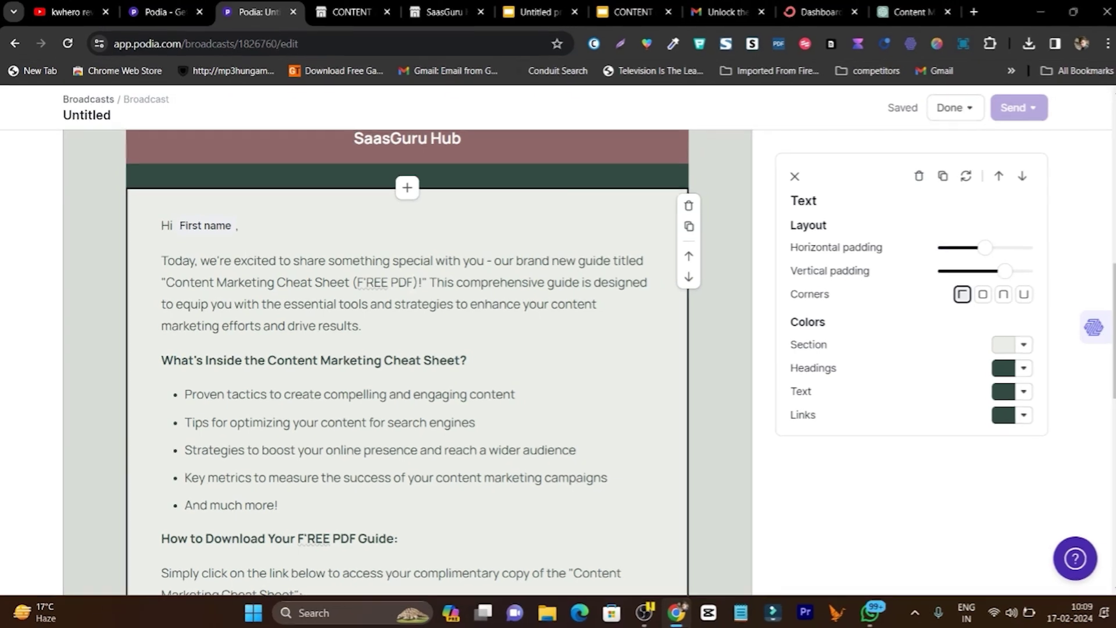
left_click_drag(200, 261, 217, 282)
left_click(372, 319)
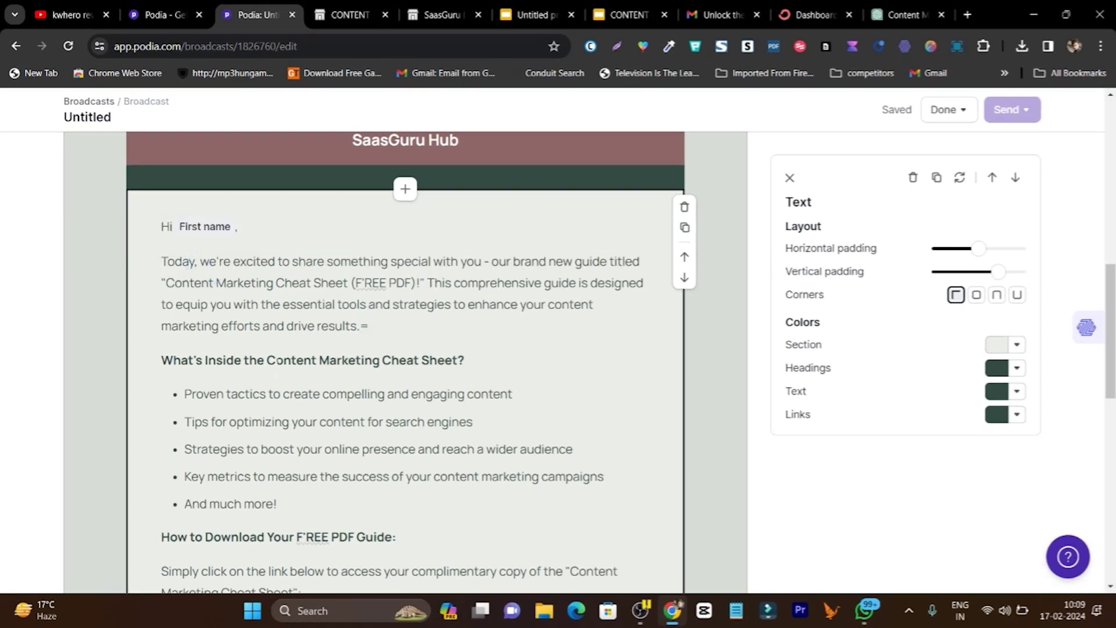
scroll(274, 368, "up", 10)
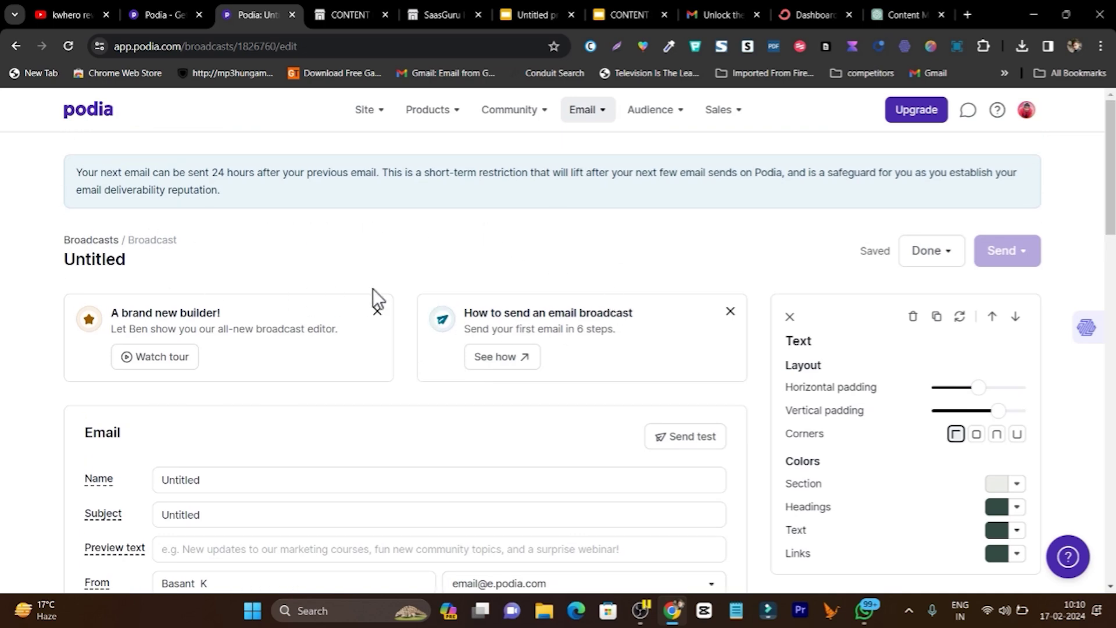
scroll(407, 349, "down", 1)
scroll(407, 349, "up", 1)
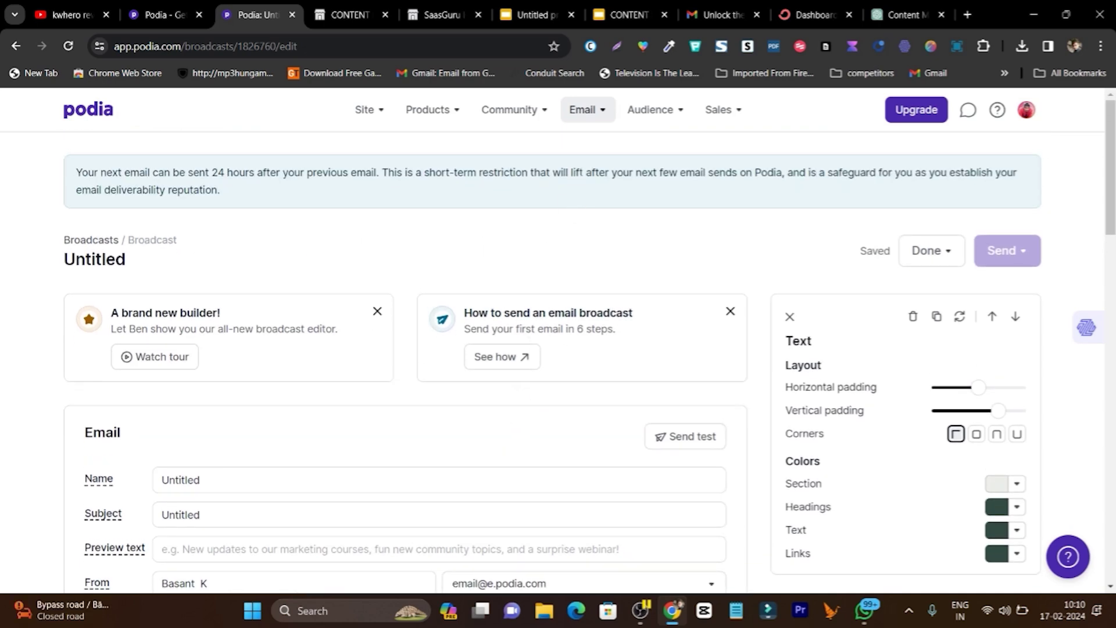
left_click(595, 115)
left_click(605, 163)
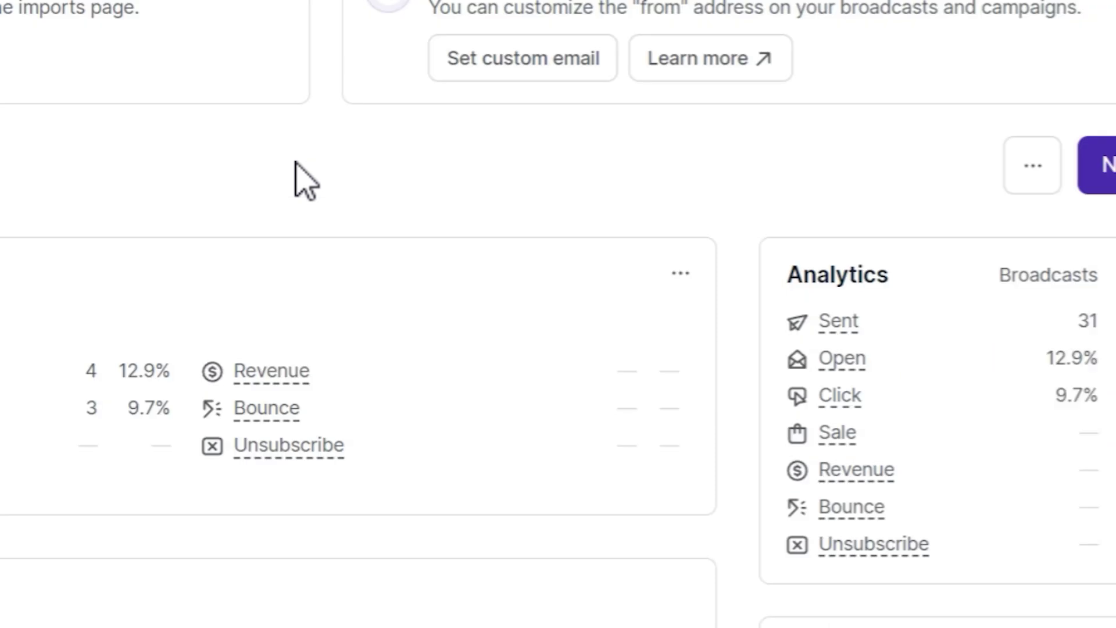
Step: Create a new Untitled campaign and review its From name, sender address options and exit conditions
left_click(925, 167)
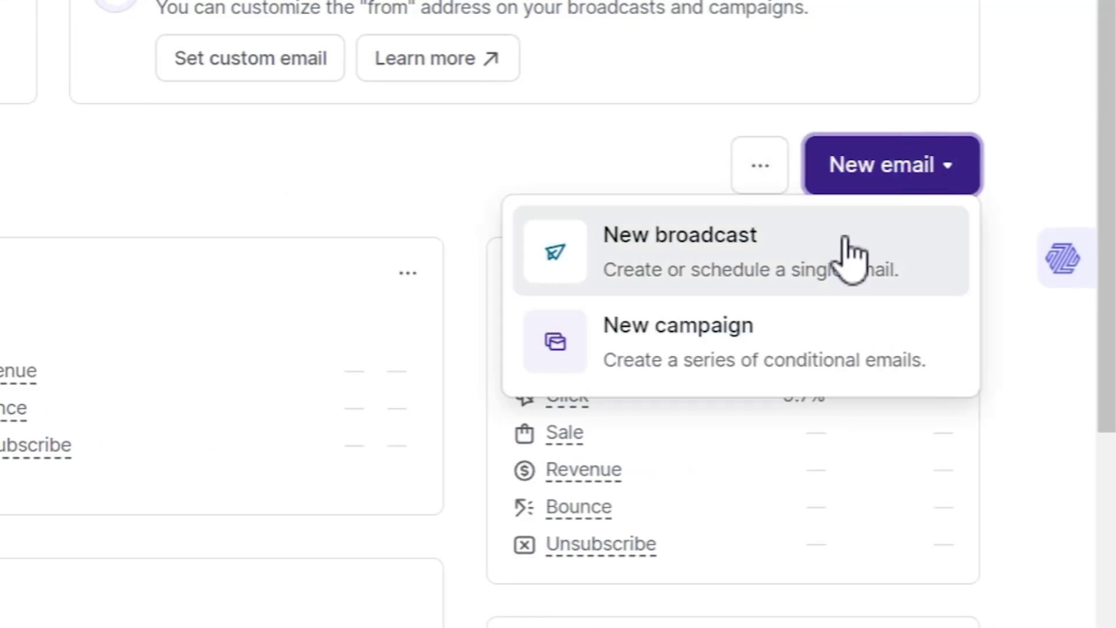
left_click(708, 330)
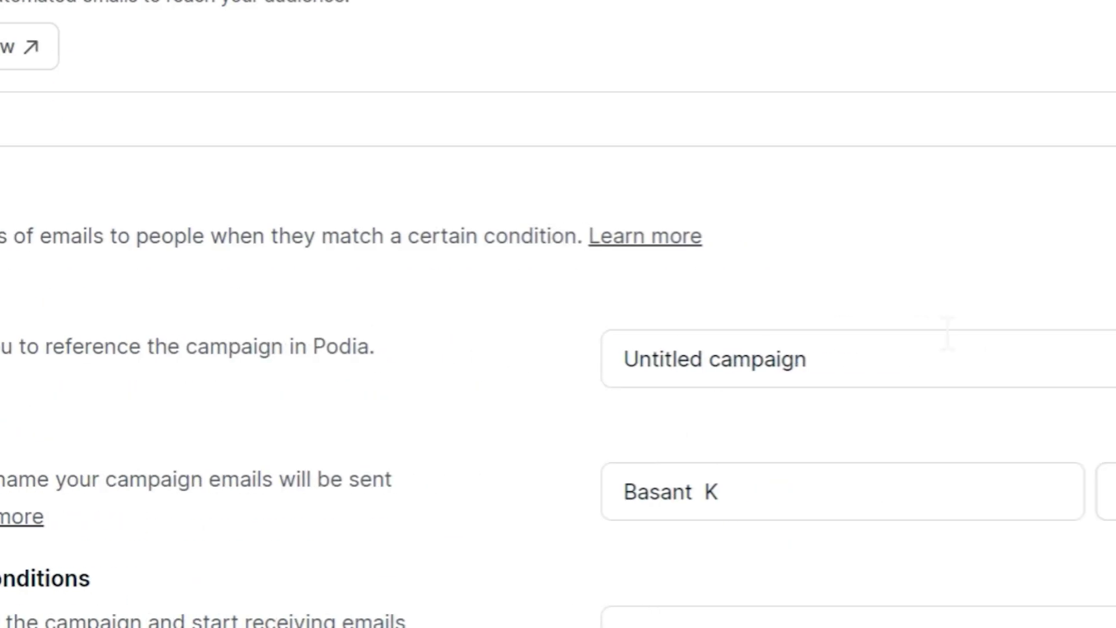
scroll(794, 250, "down", 5)
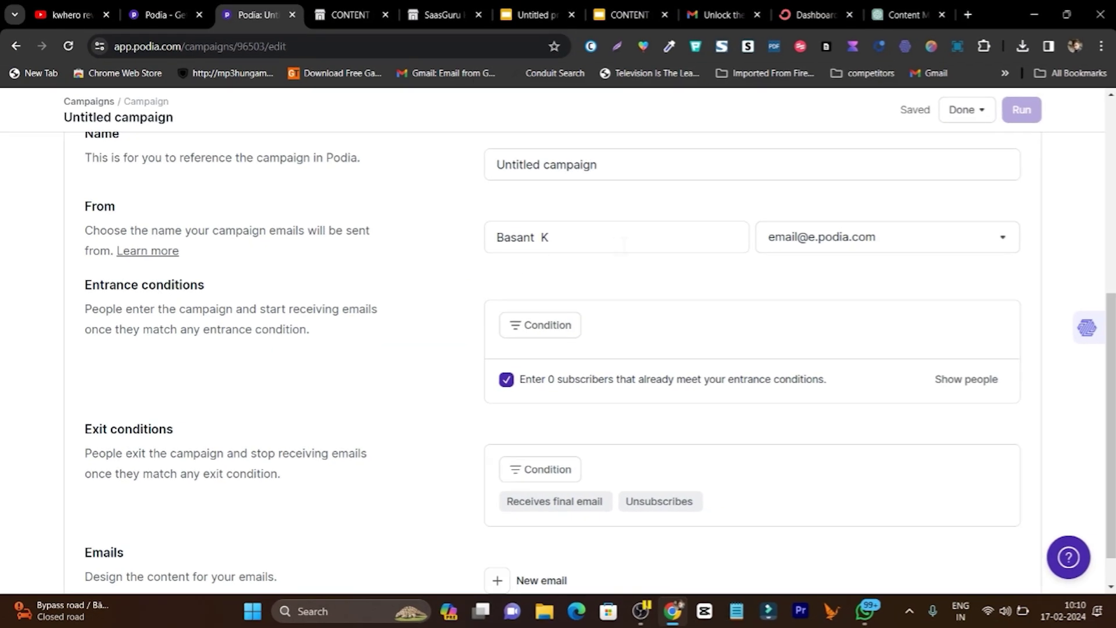
left_click(626, 236)
left_click(891, 230)
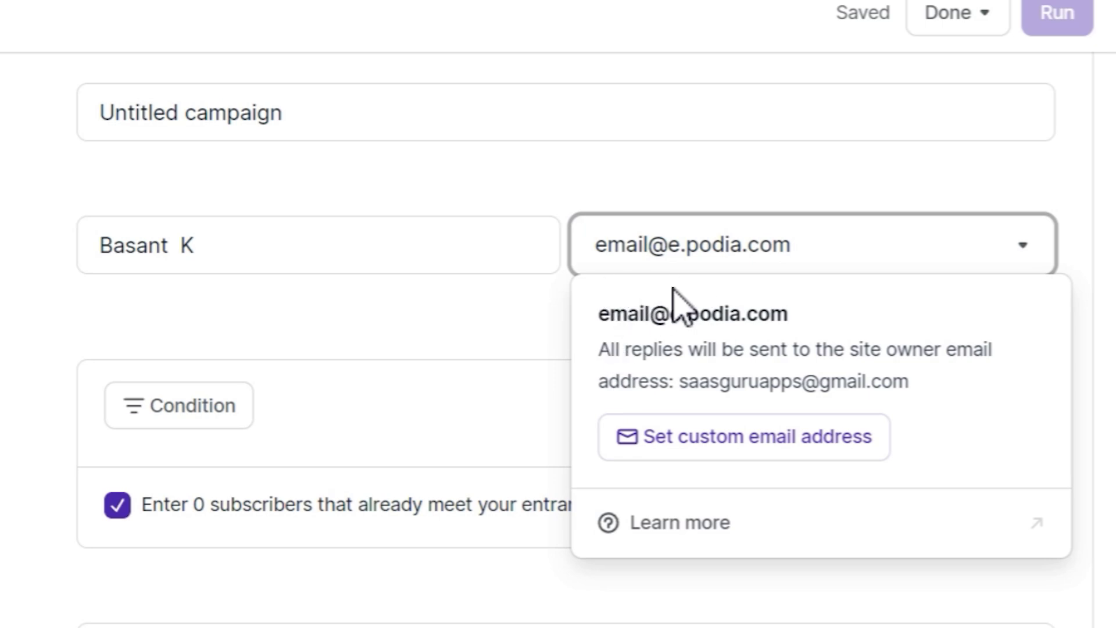
scroll(838, 352, "down", 1)
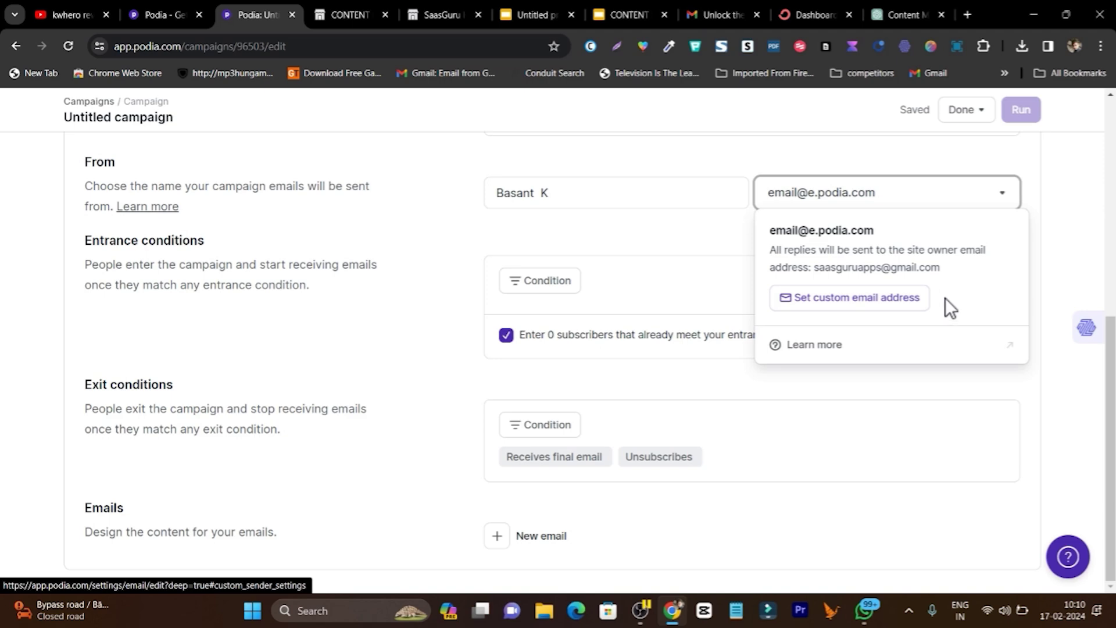
left_click(1081, 269)
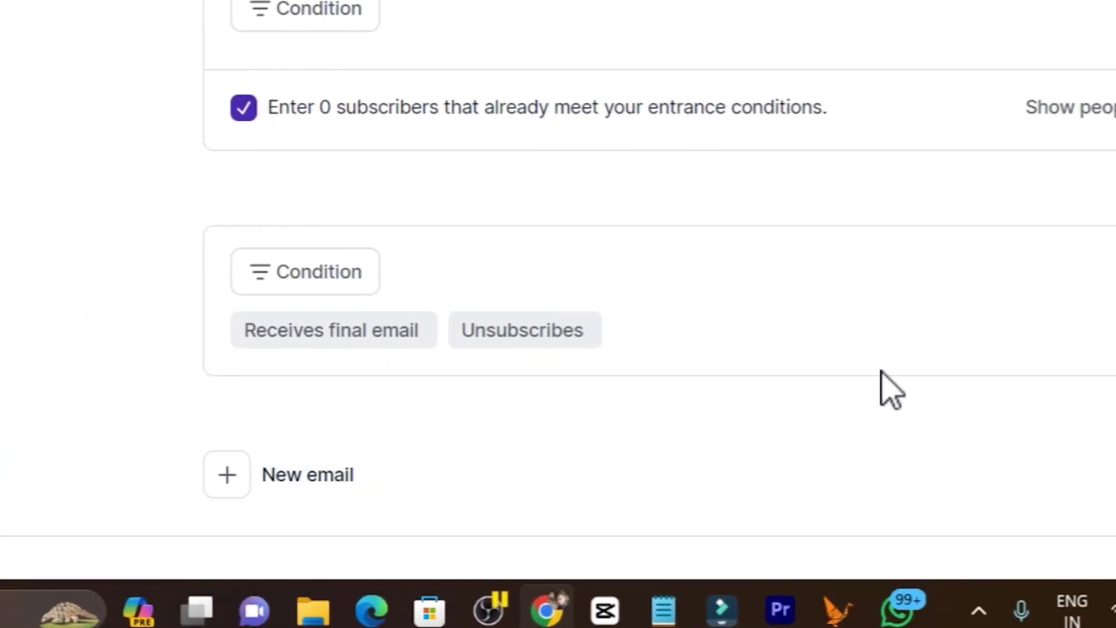
scroll(881, 375, "up", 3)
scroll(882, 375, "down", 3)
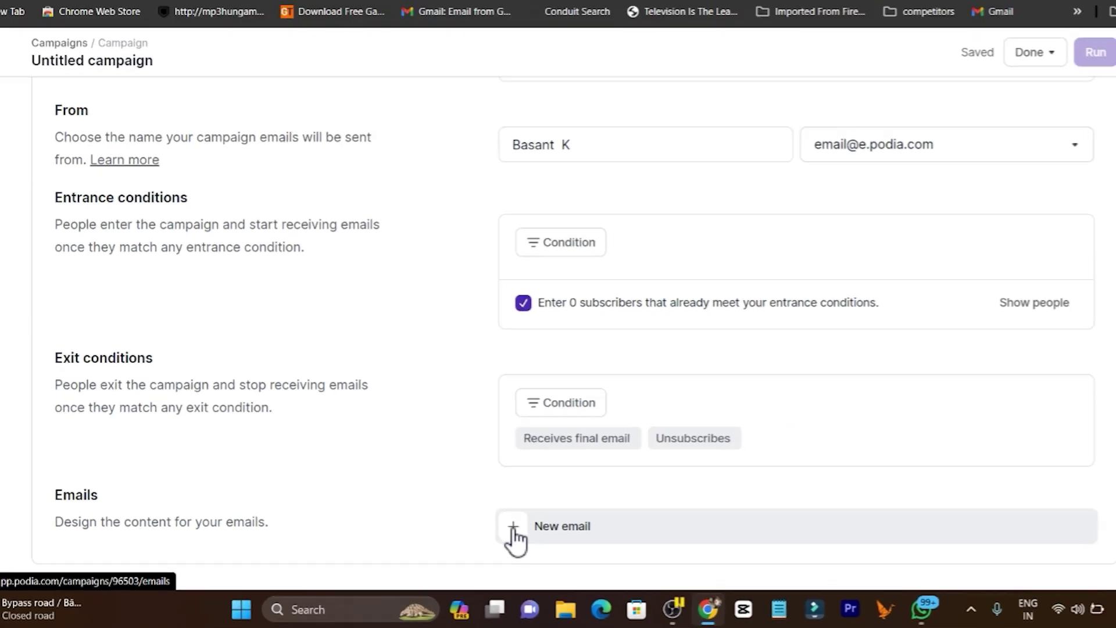
scroll(834, 483, "up", 6)
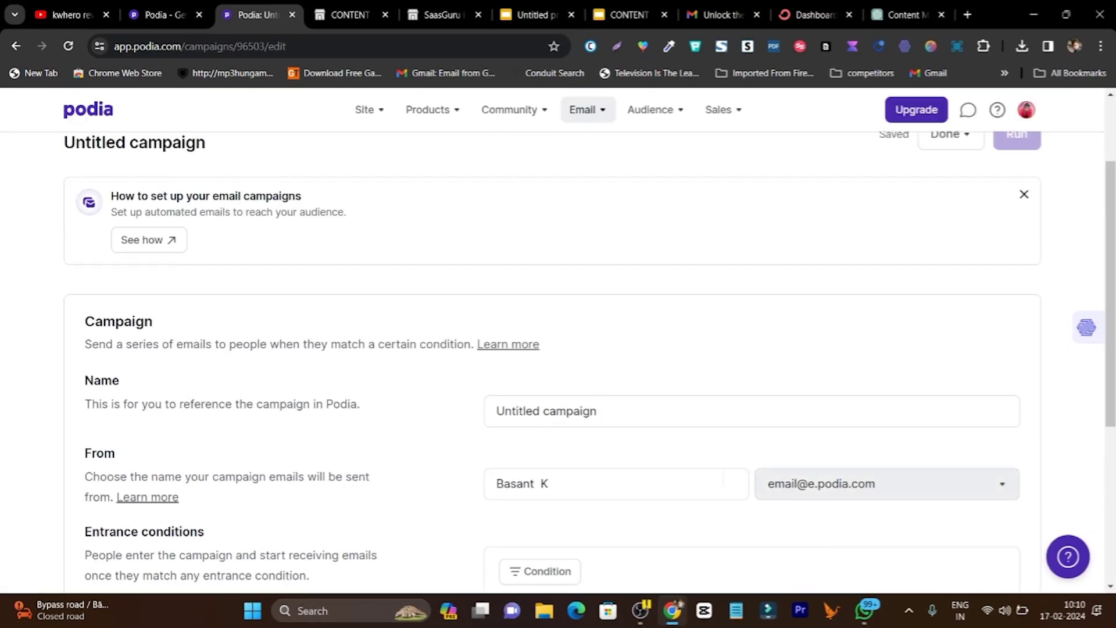
scroll(588, 454, "up", 1)
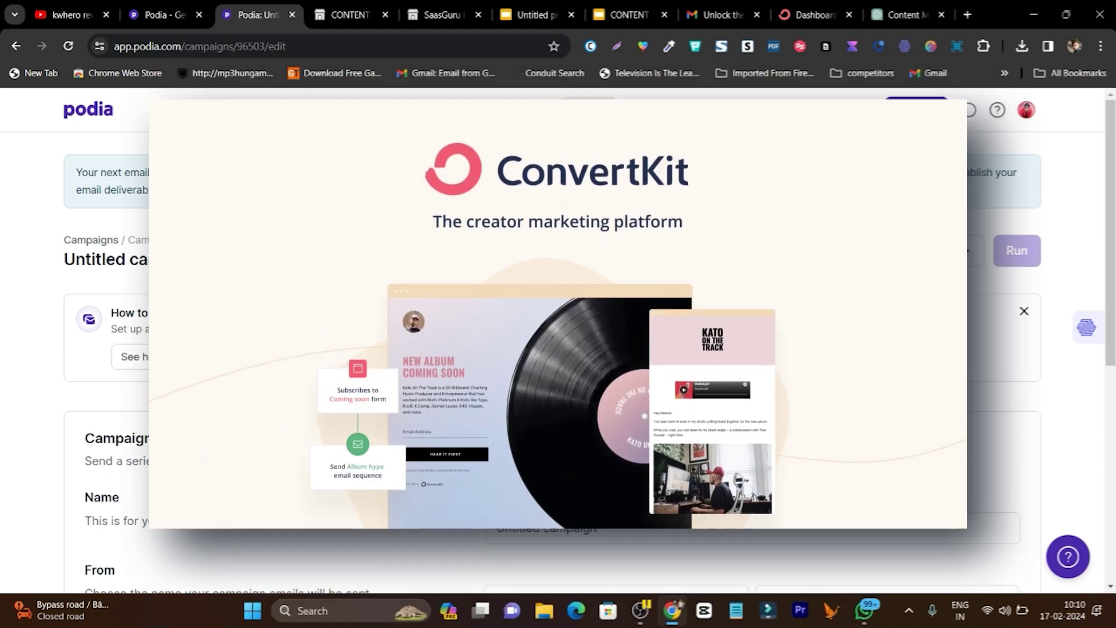
Step: Review the ConvertKit dashboard's 49 total subscribers, then return to the Podia homepage
left_click(786, 13)
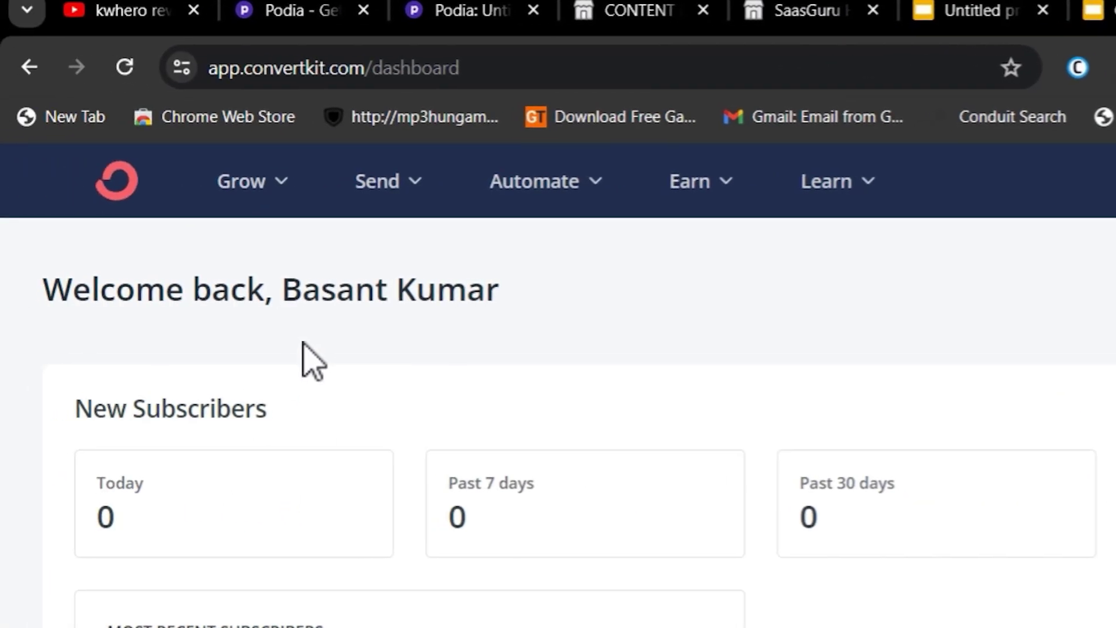
left_click(1107, 10)
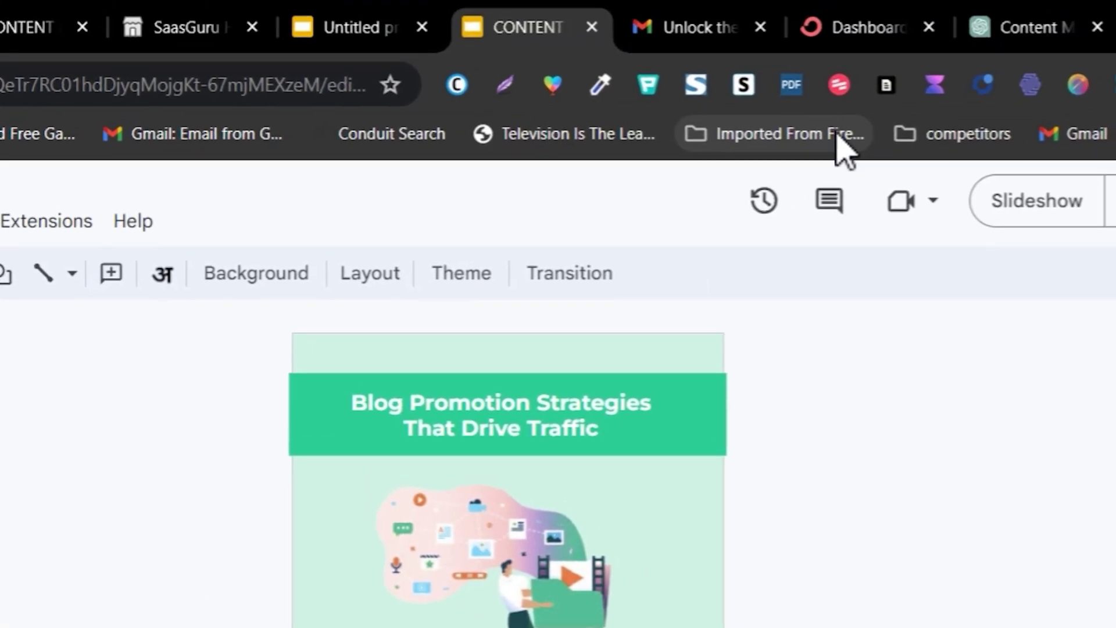
left_click(840, 27)
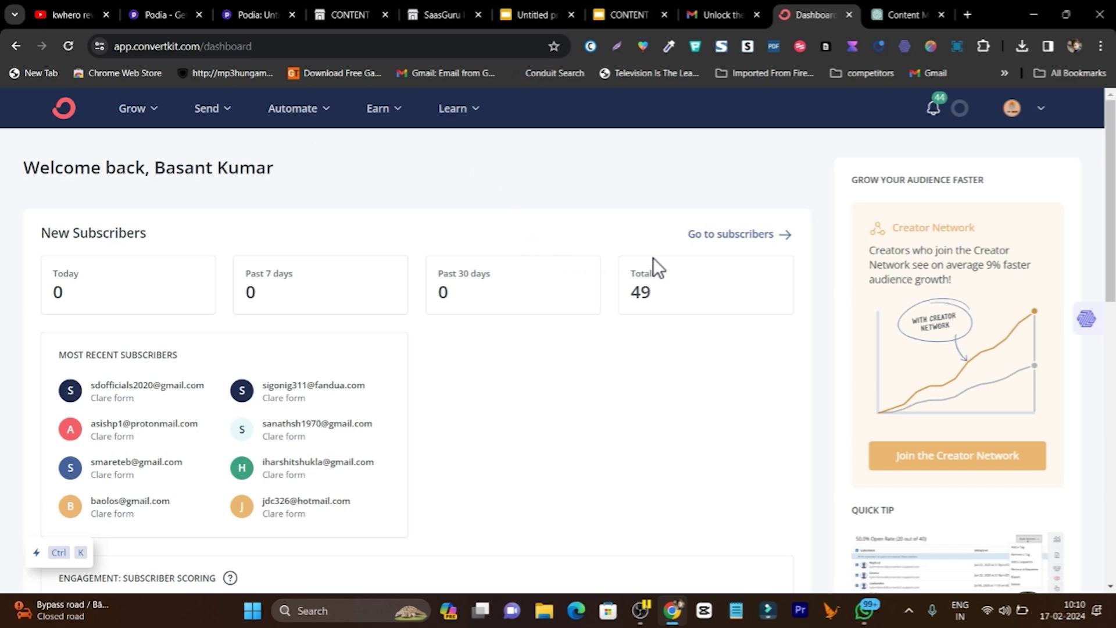
scroll(628, 262, "down", 3)
scroll(625, 267, "down", 5)
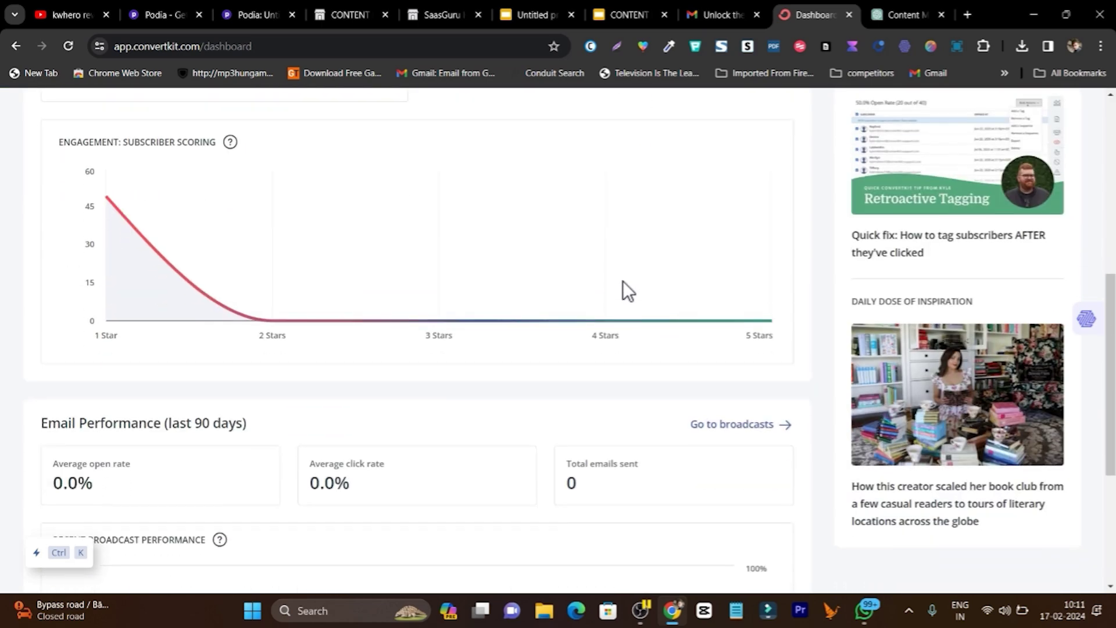
scroll(625, 288, "up", 3)
scroll(622, 280, "up", 2)
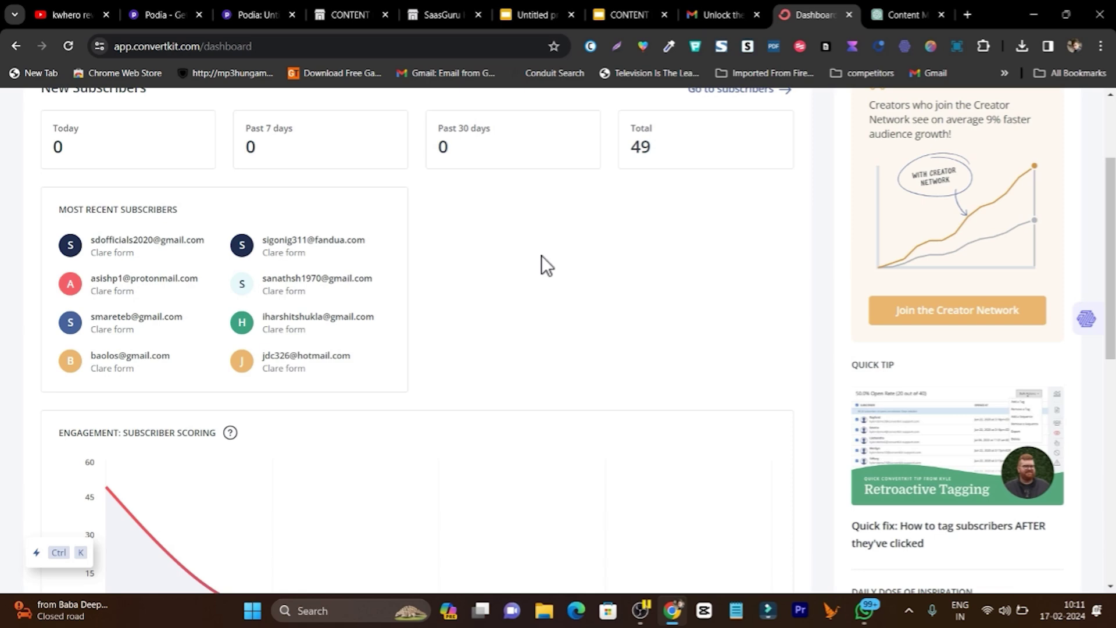
left_click(130, 2)
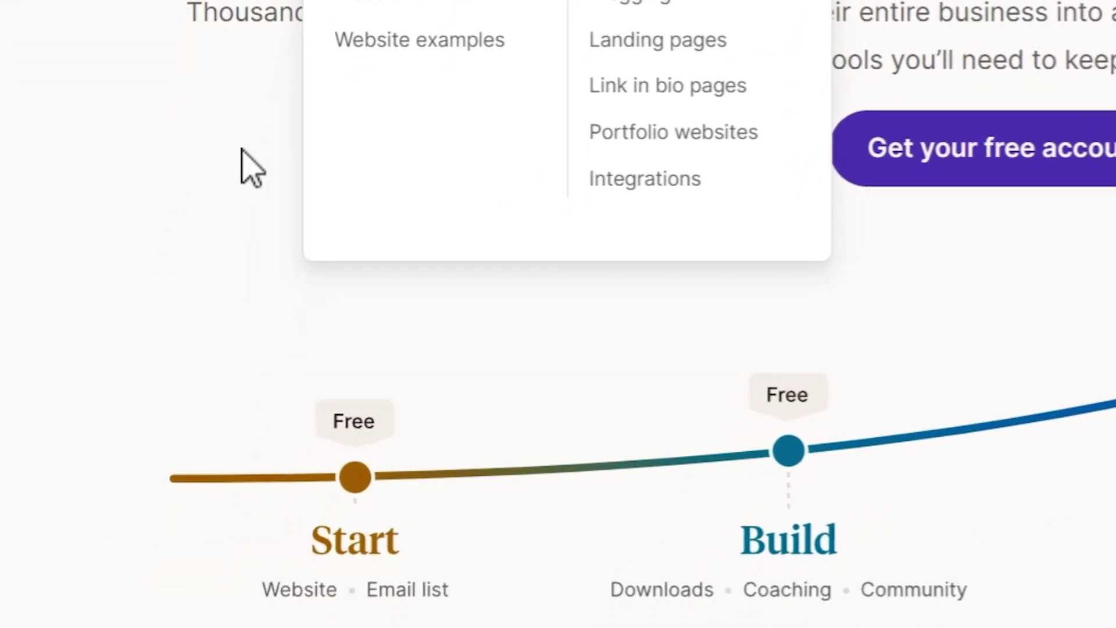
left_click(236, 152)
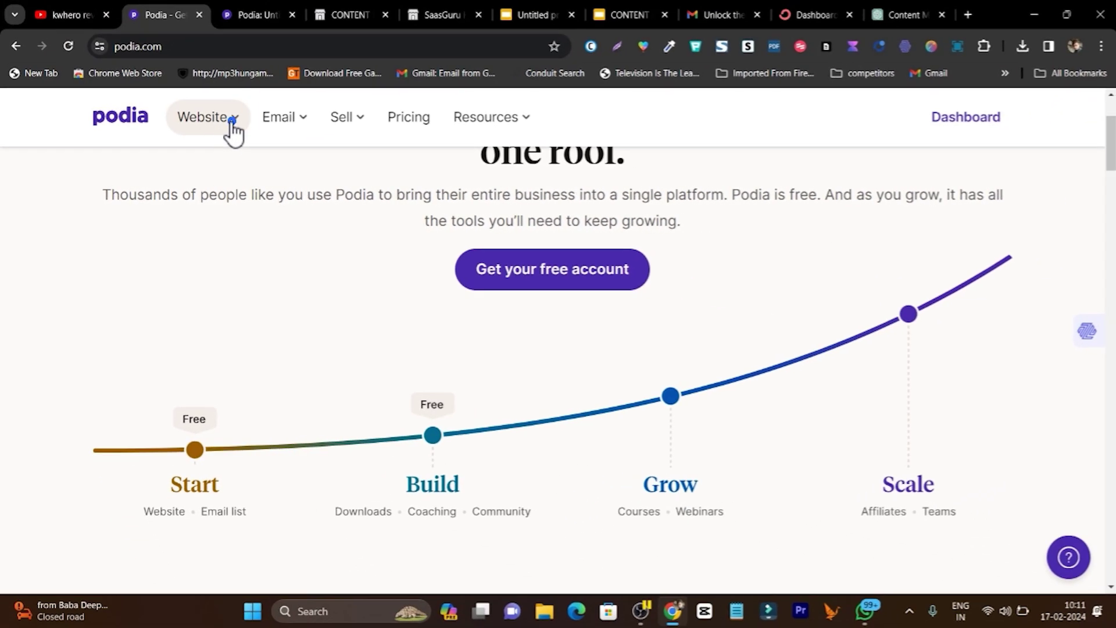
left_click(234, 126)
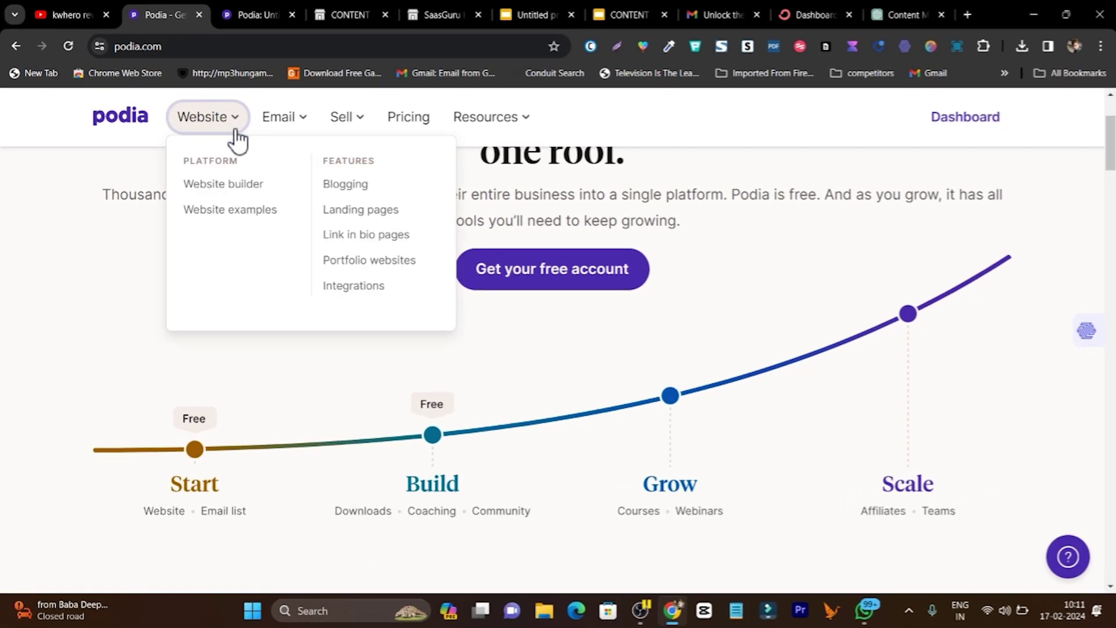
left_click(307, 120)
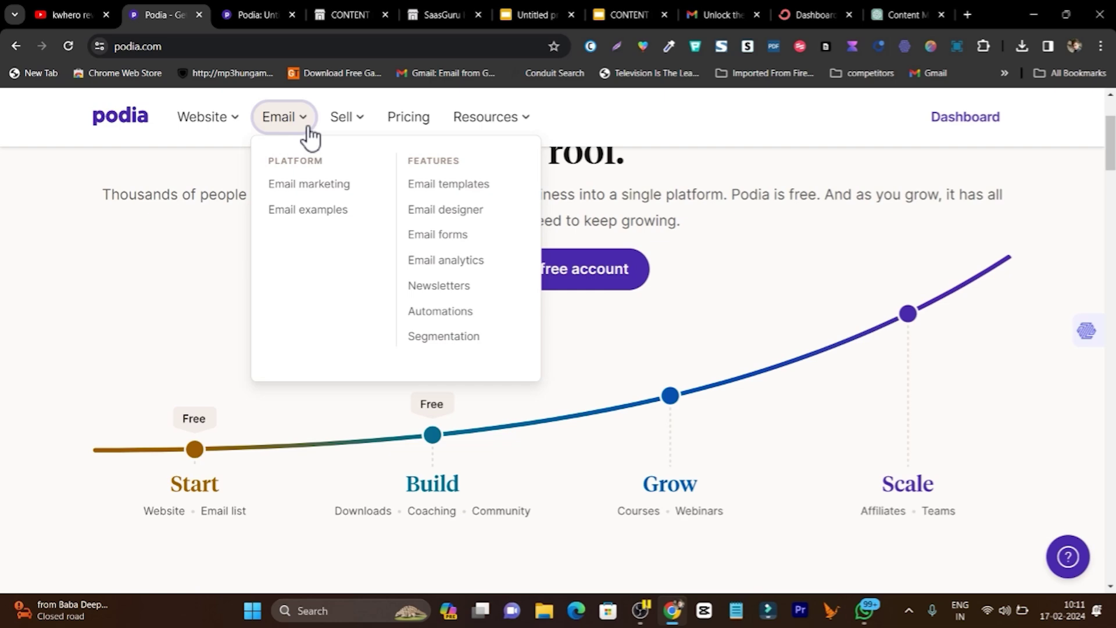
left_click(721, 15)
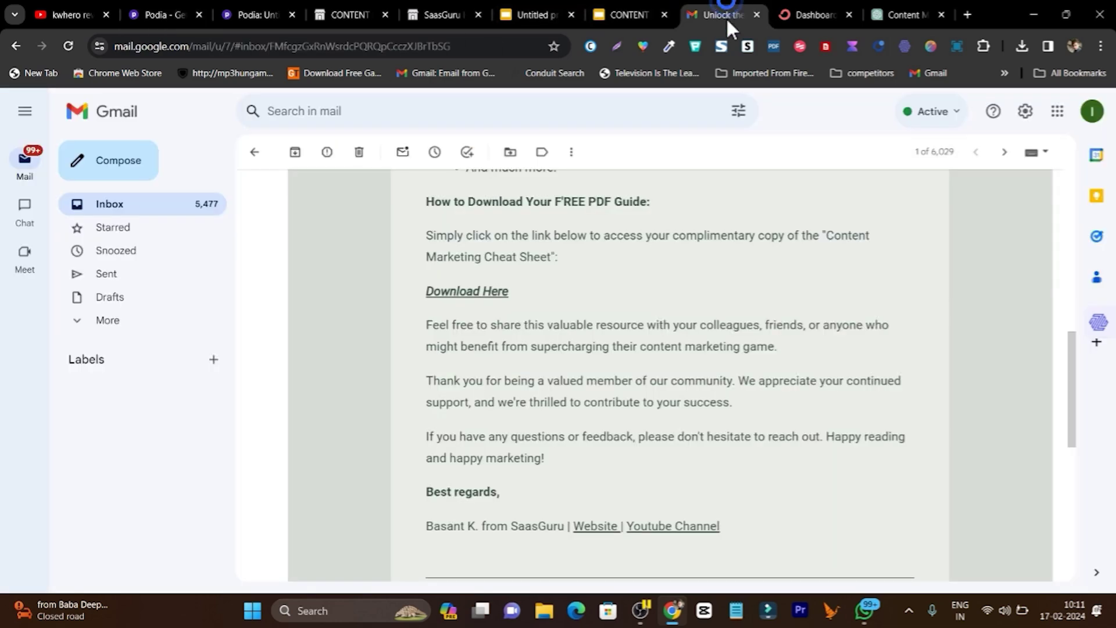
left_click(164, 207)
left_click(499, 255)
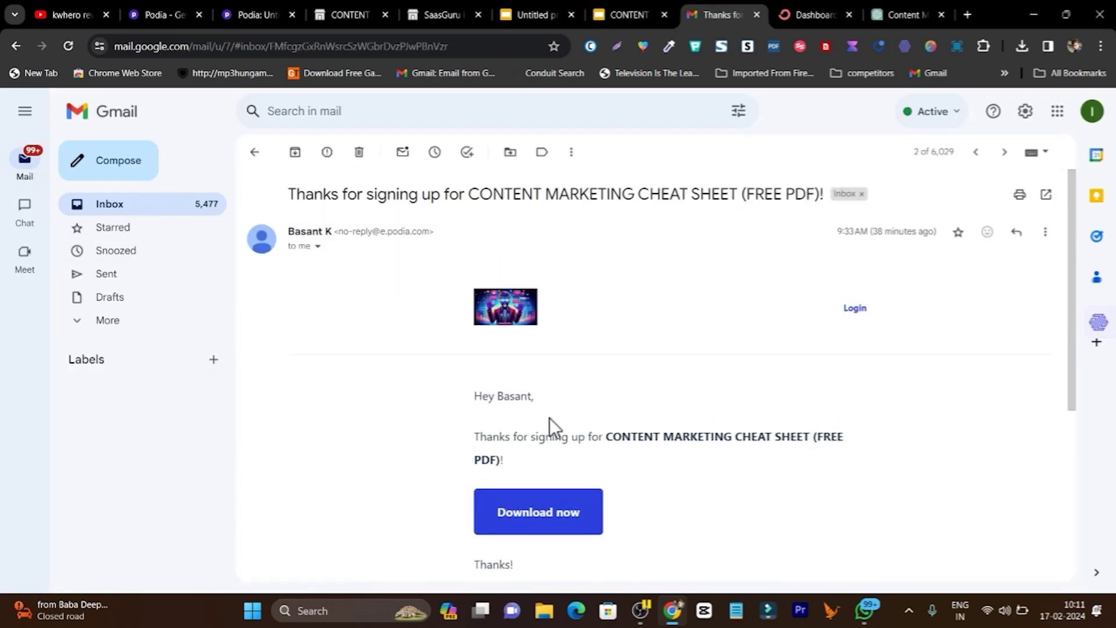
left_click(170, 3)
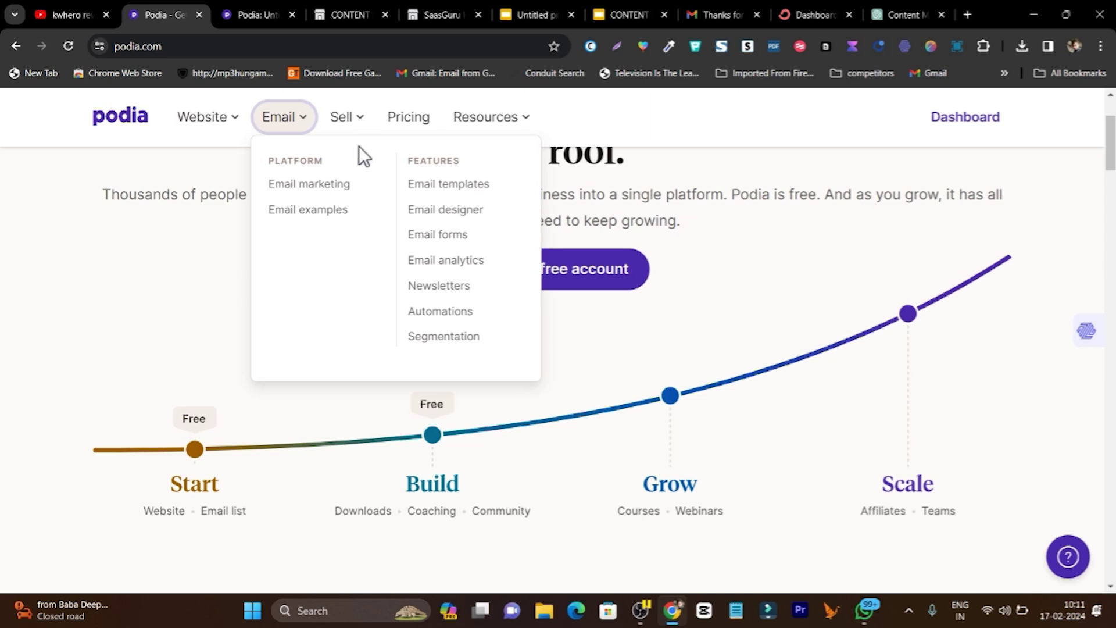
left_click(365, 121)
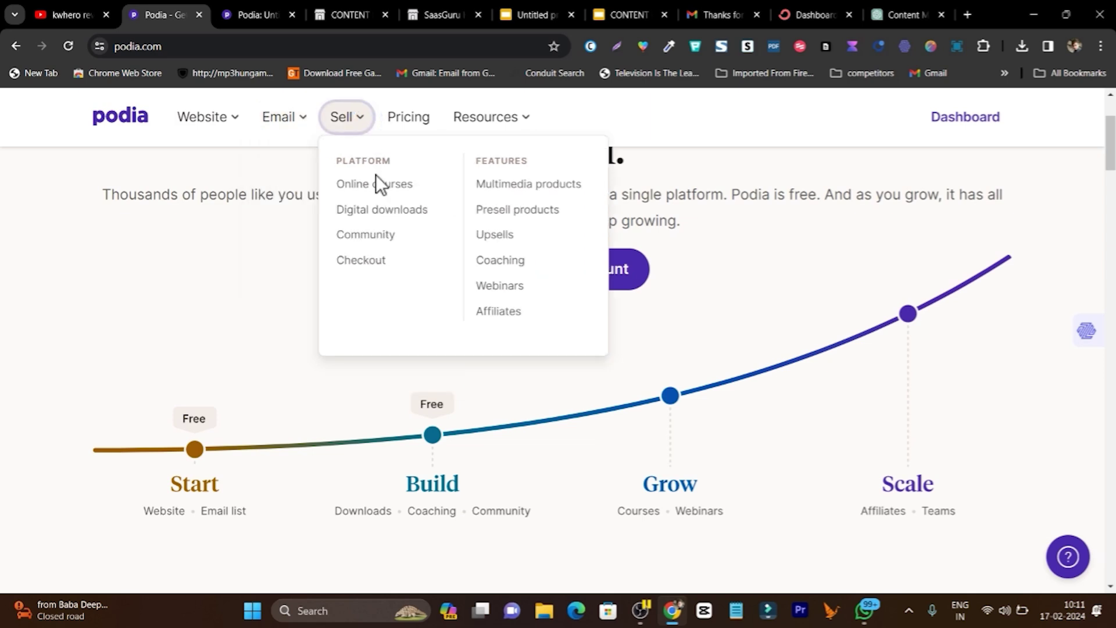